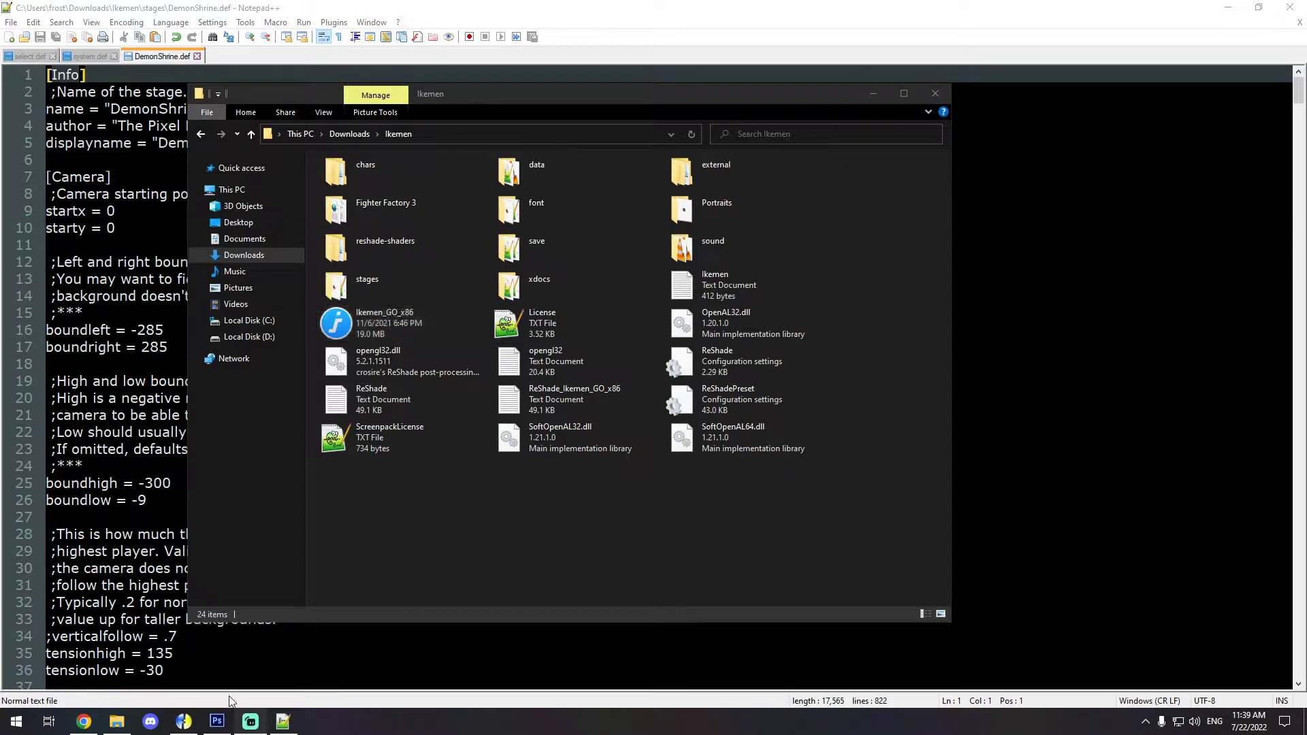
left_click(184, 723)
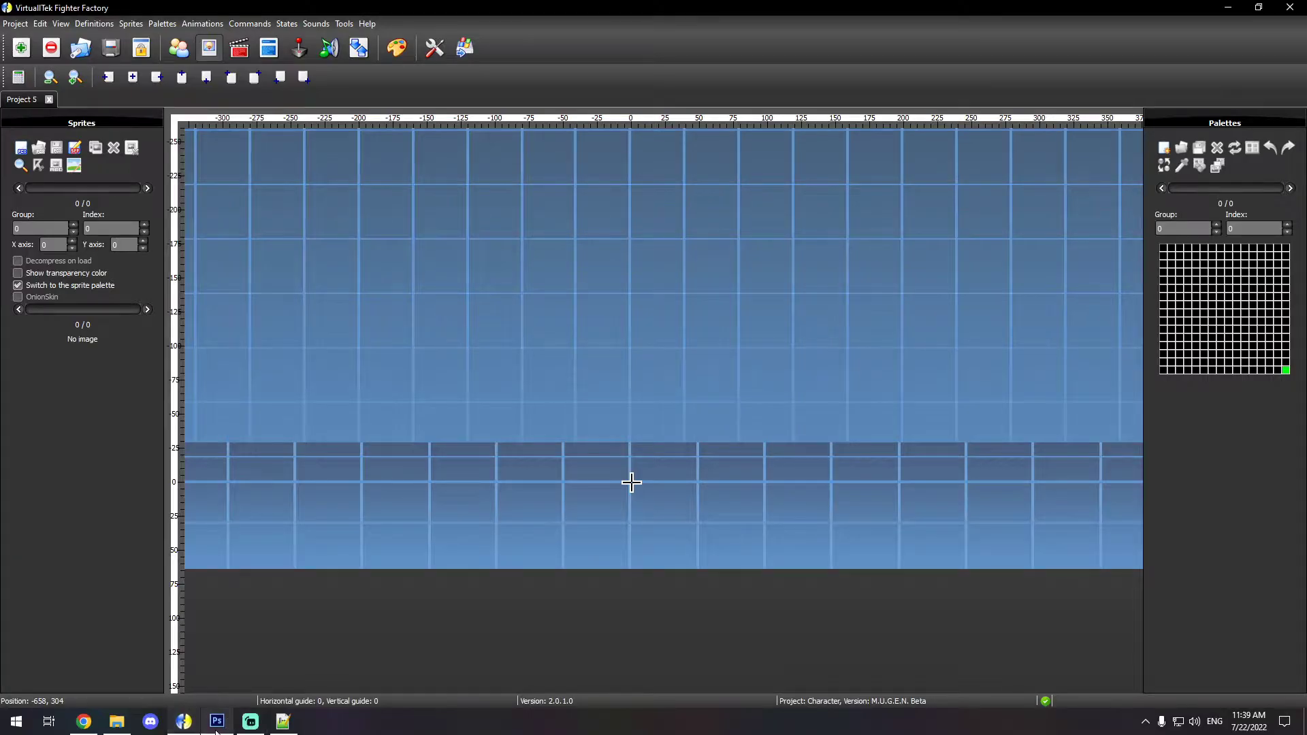
left_click(218, 721)
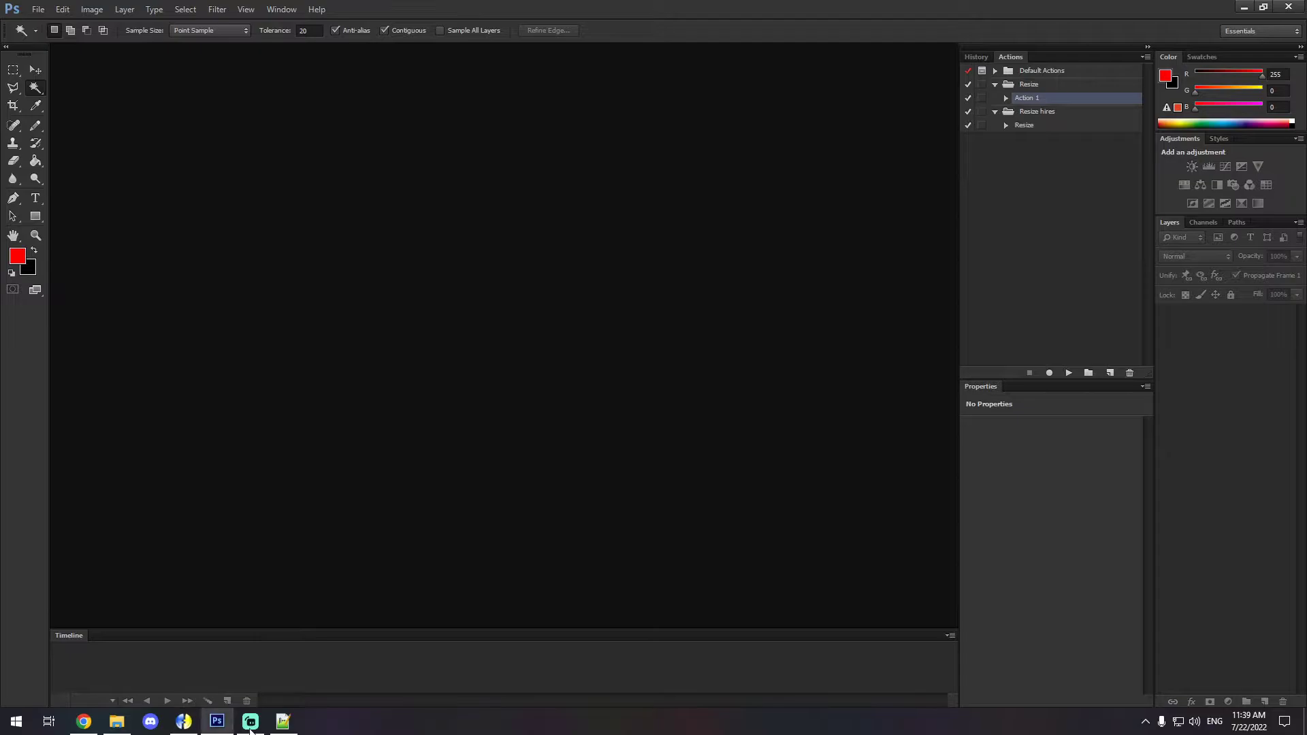
left_click(223, 724)
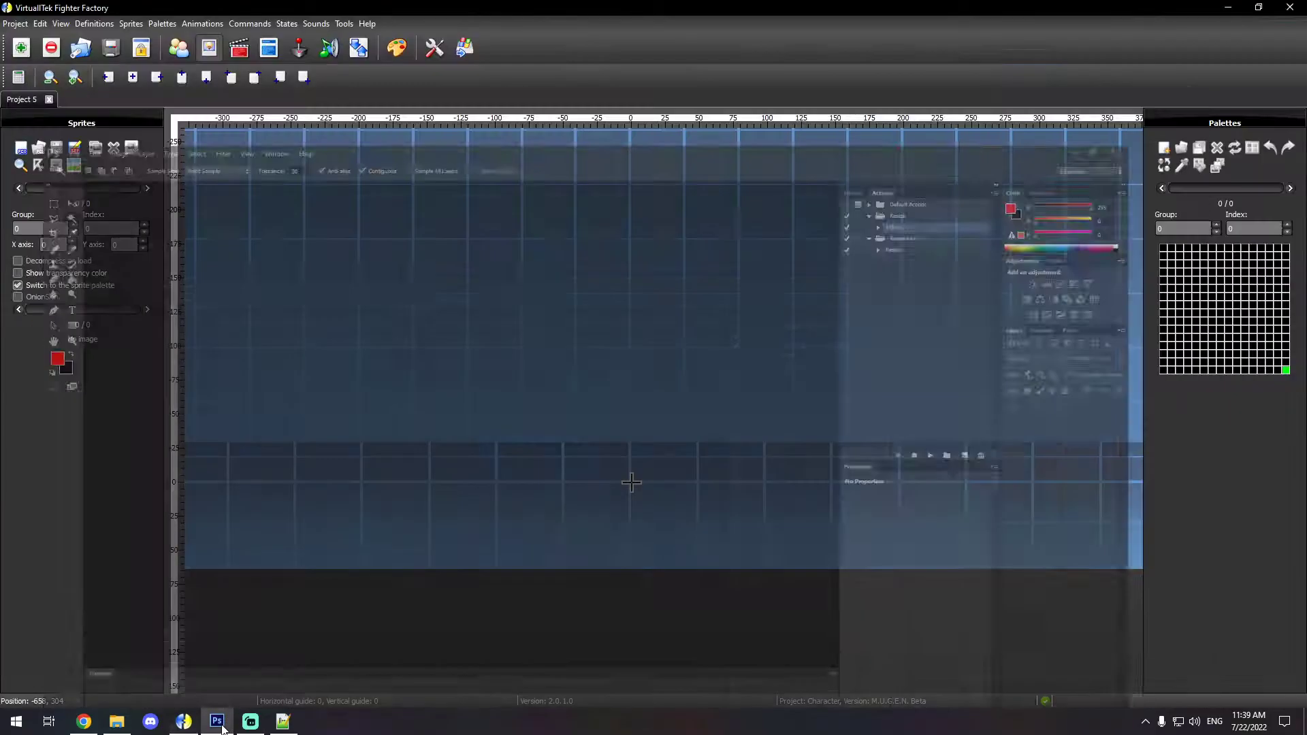
left_click(285, 723)
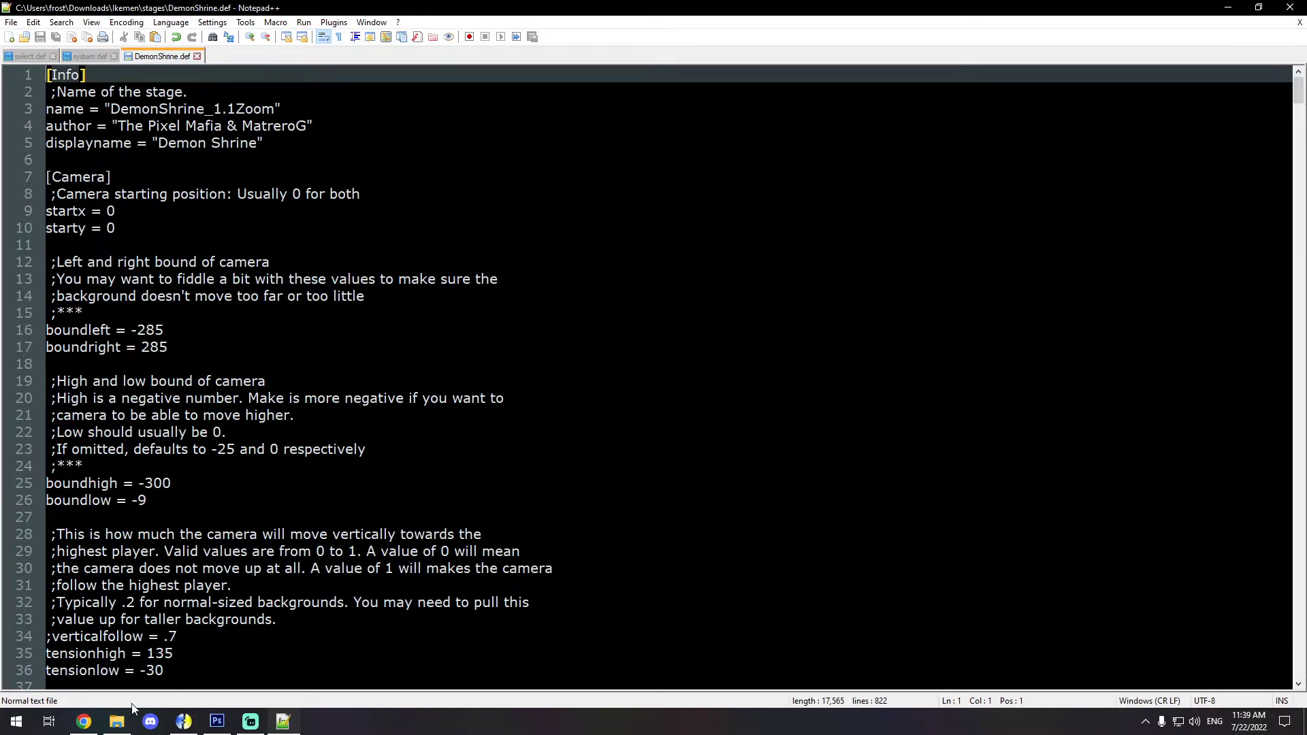
Step: Launch Ikemen_GO_x86 from the Ikemen folder and enter Training Mode in single style with Phoenix against Monkey D. Luffy
left_click(124, 725)
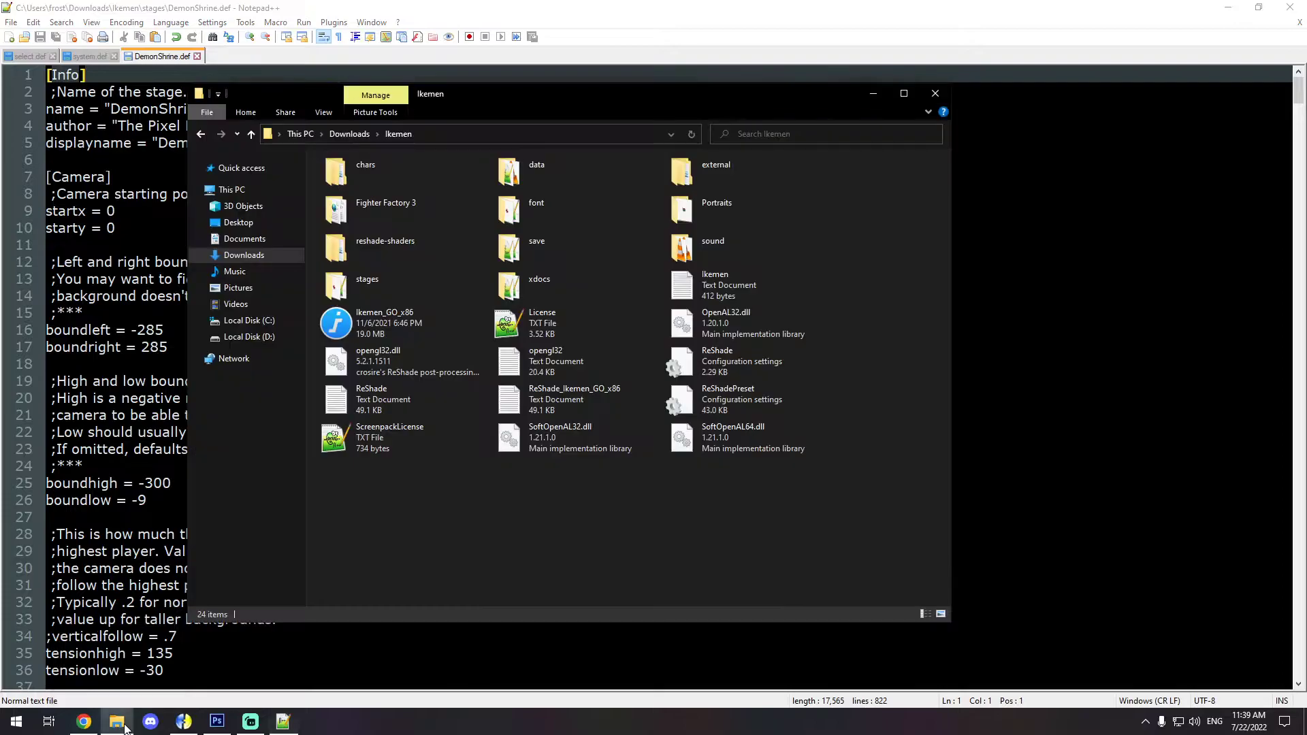
double_click(401, 318)
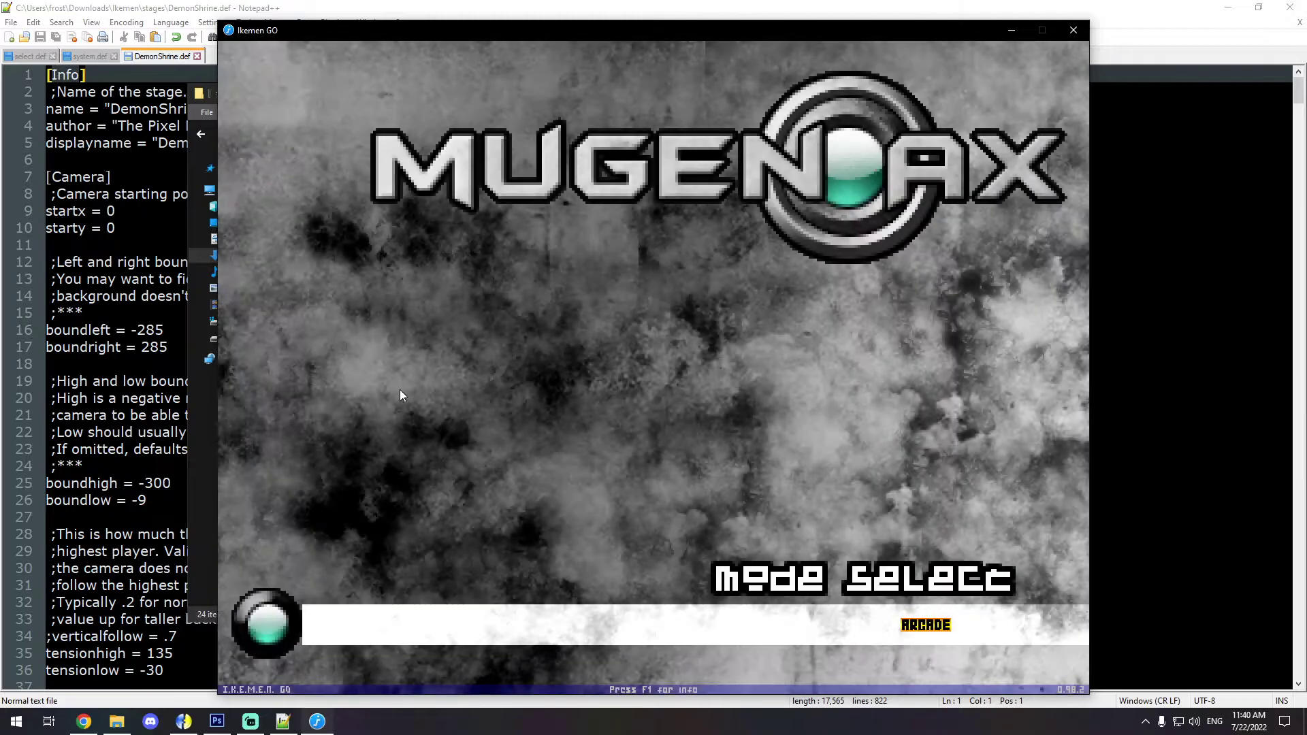
key("Down")
key("Return")
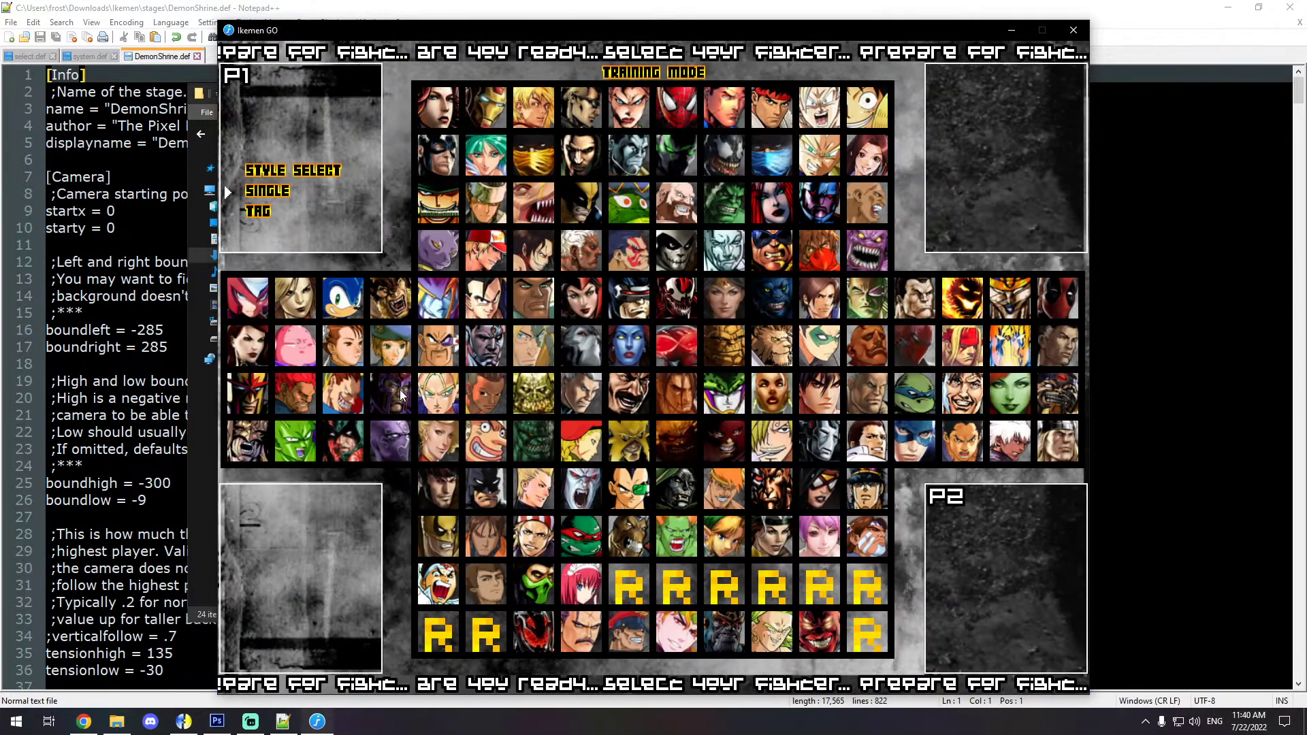
key("Return")
key("Return")
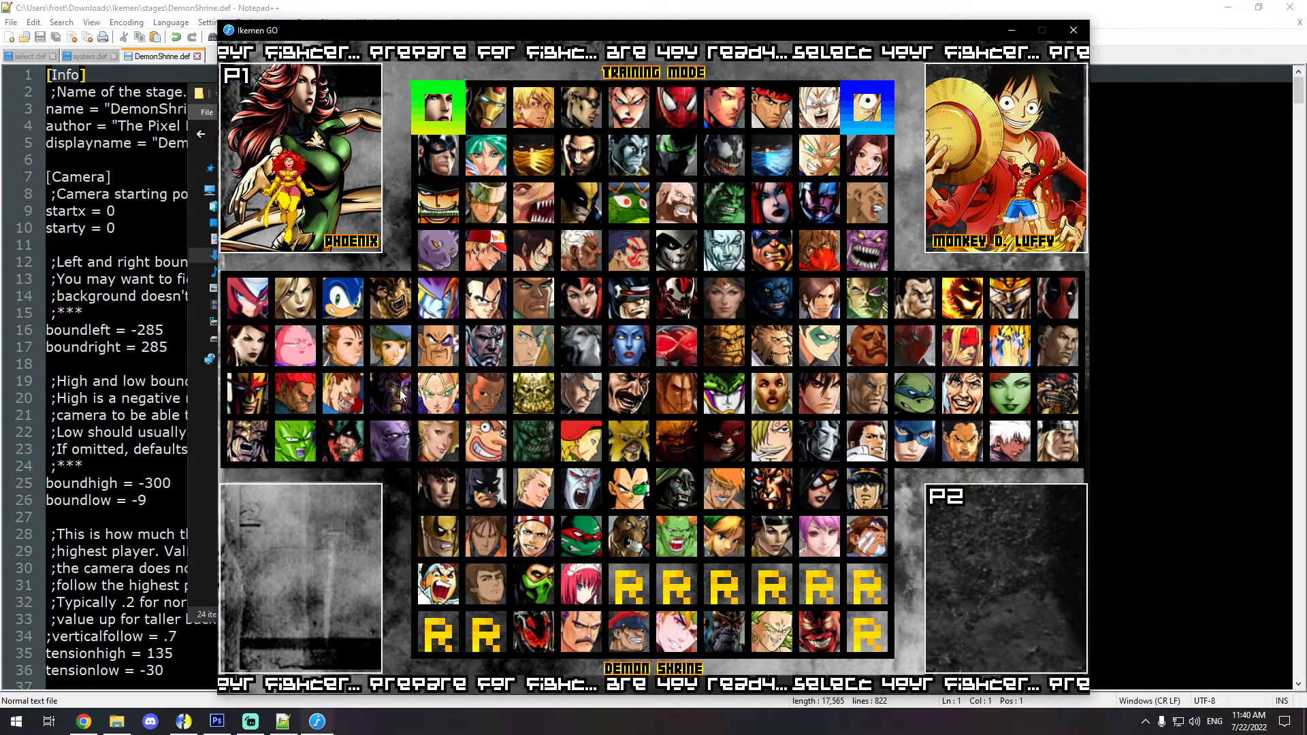
Step: Choose the Demon Shrine stage and start the training match
key("Right")
key("Right")
key("Right")
key("Right")
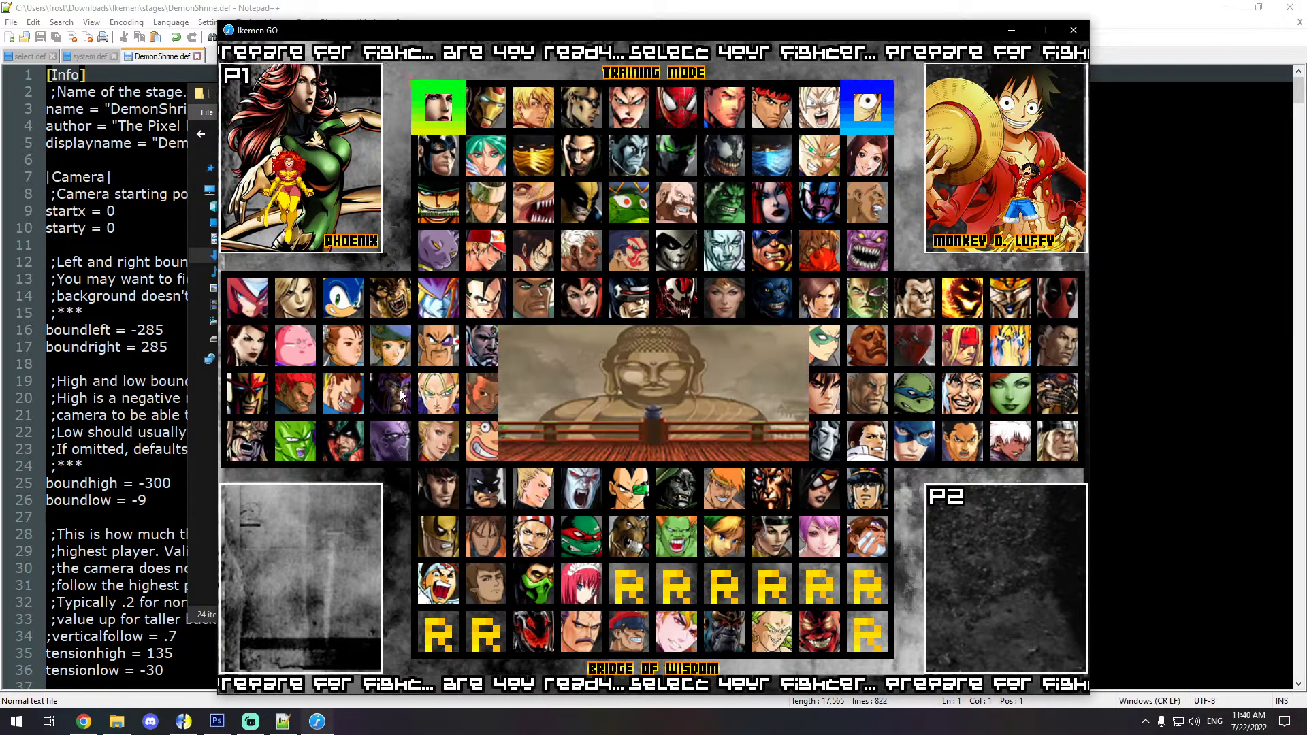
key("Left")
key("Left")
key("Left")
key("Left")
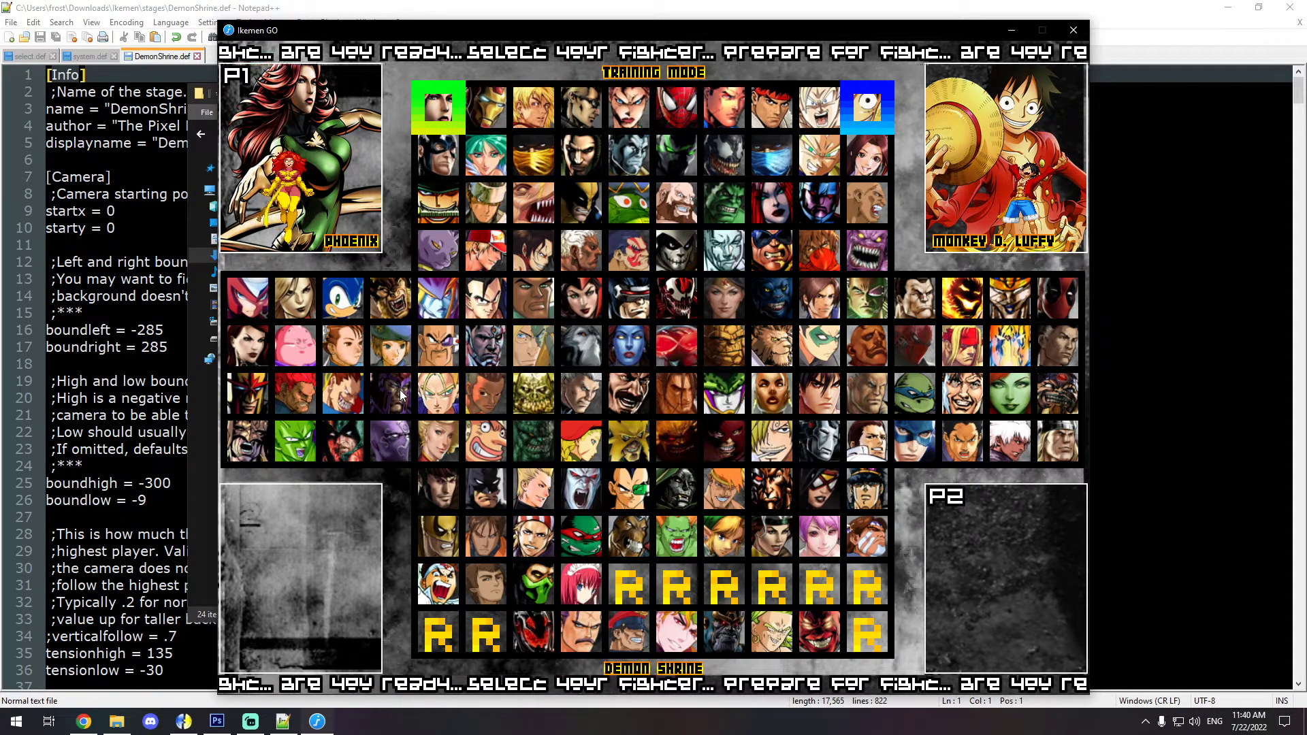
key("Return")
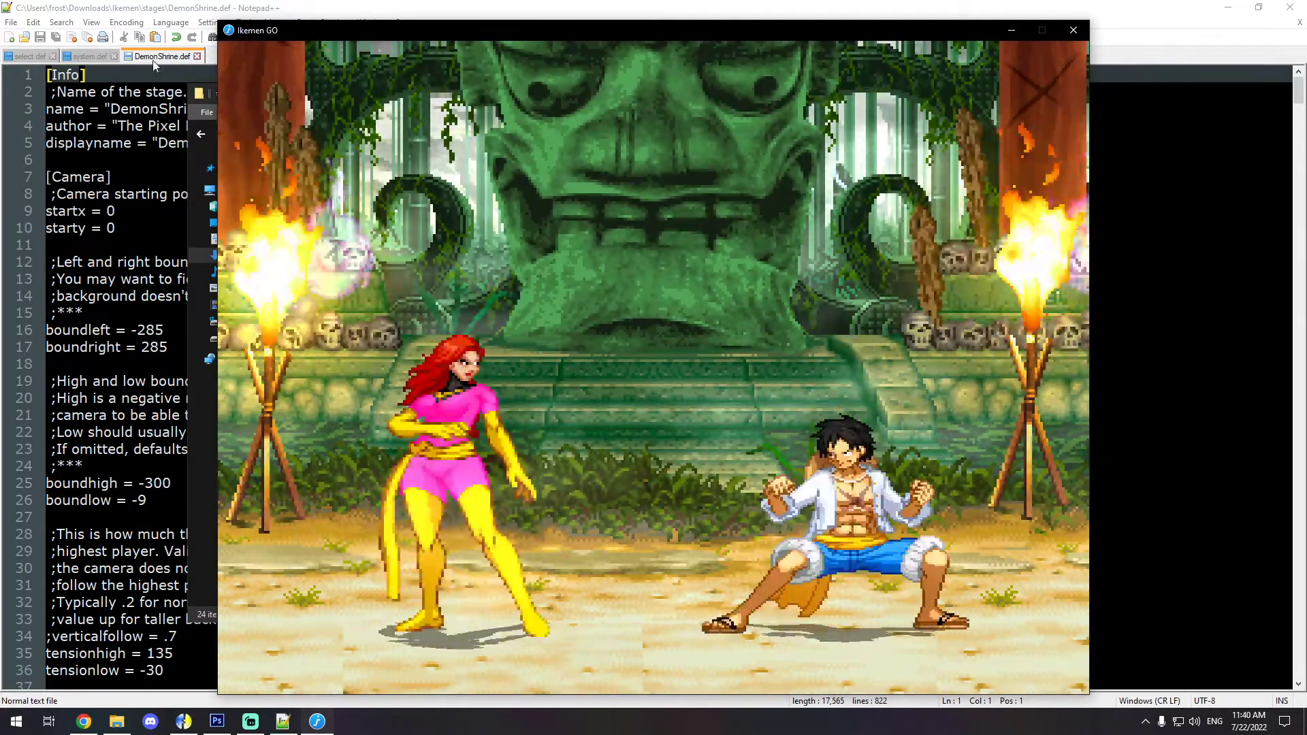
Step: Set the camera's zoomin value to .75 in DemonShrine.def and save the file
left_click(155, 61)
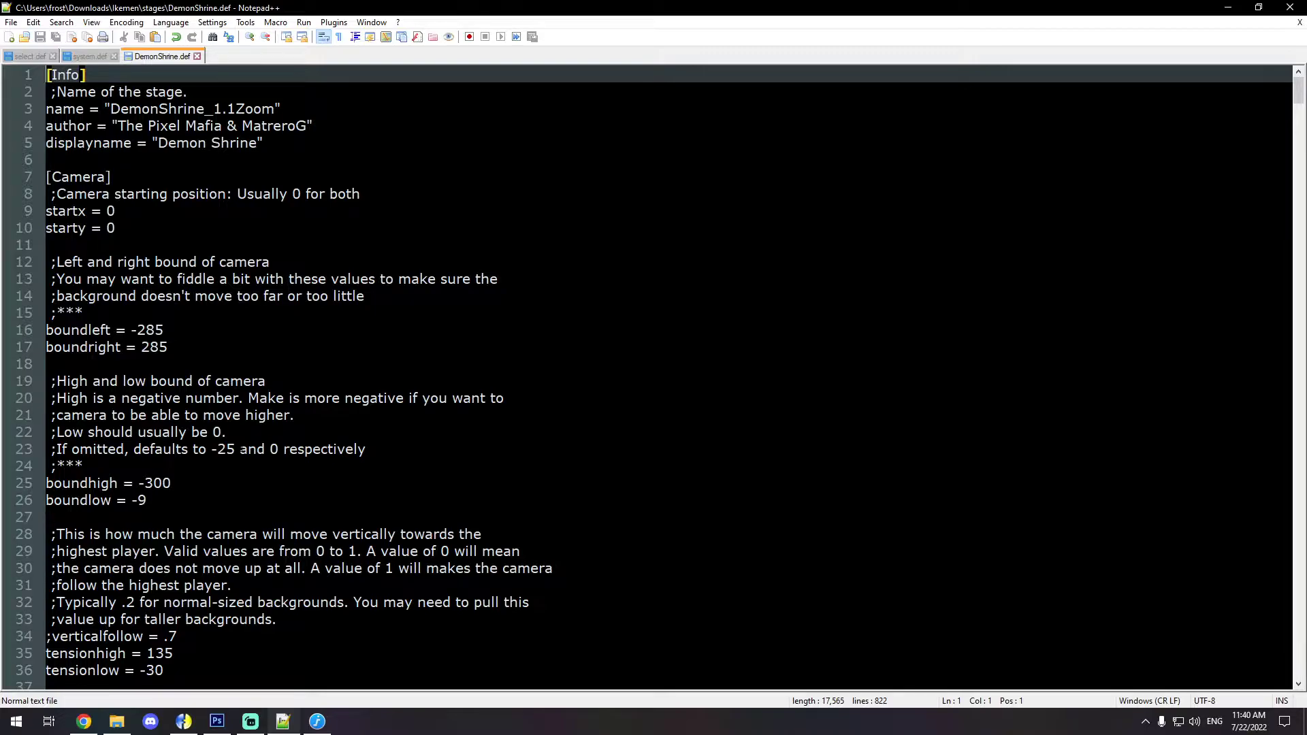
scroll(653, 377, "down", 7)
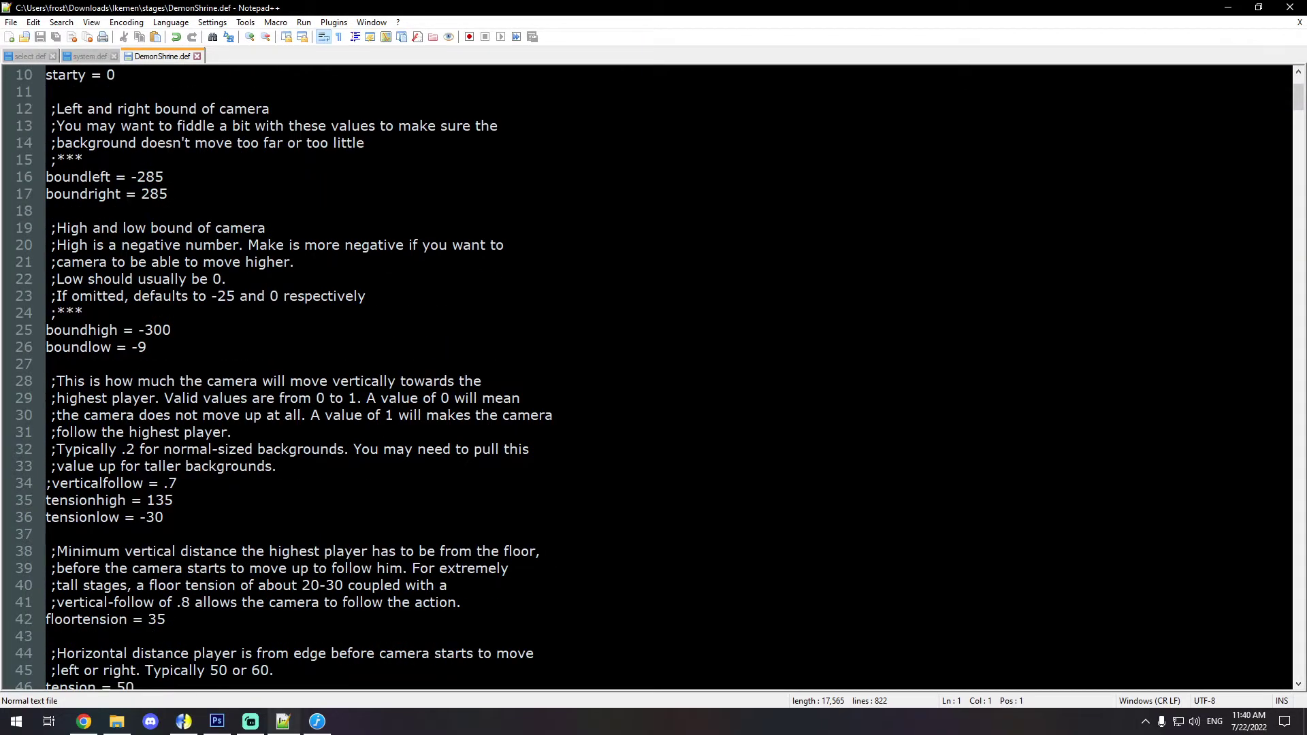
scroll(653, 378, "down", 2)
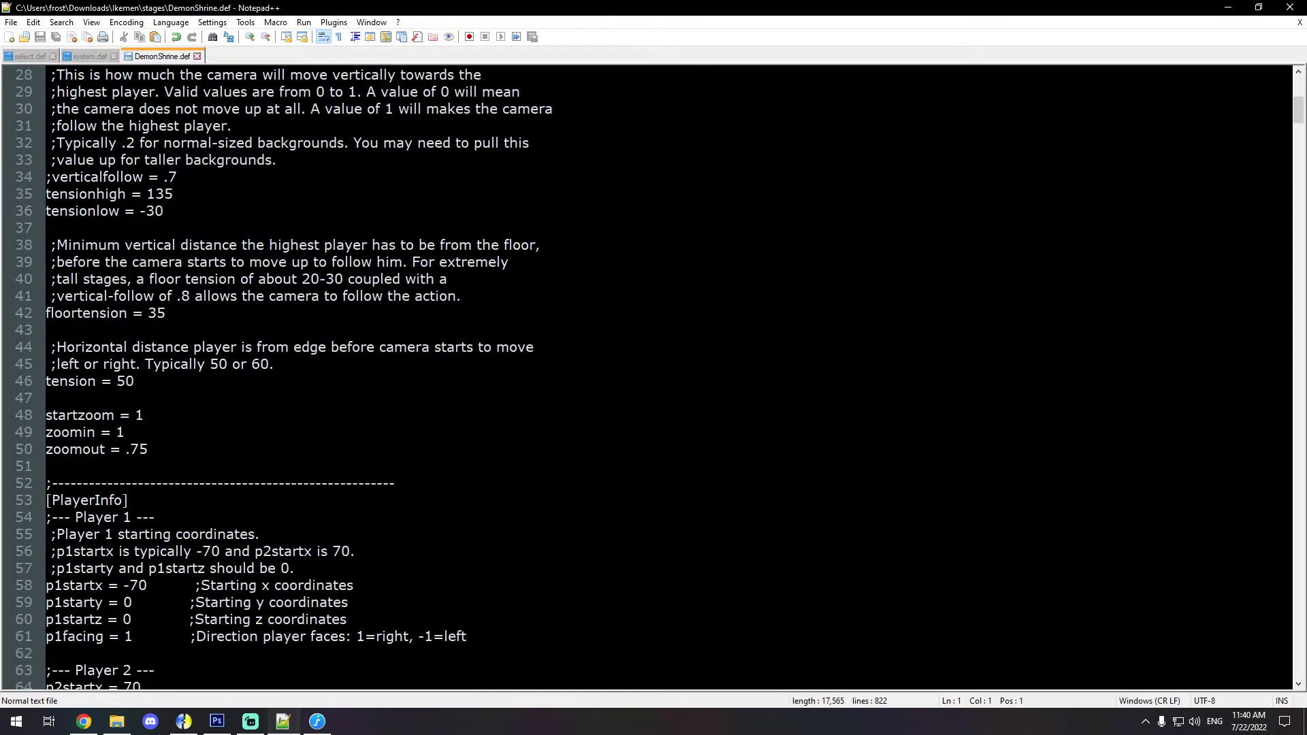
left_click(123, 432)
key("BackSpace")
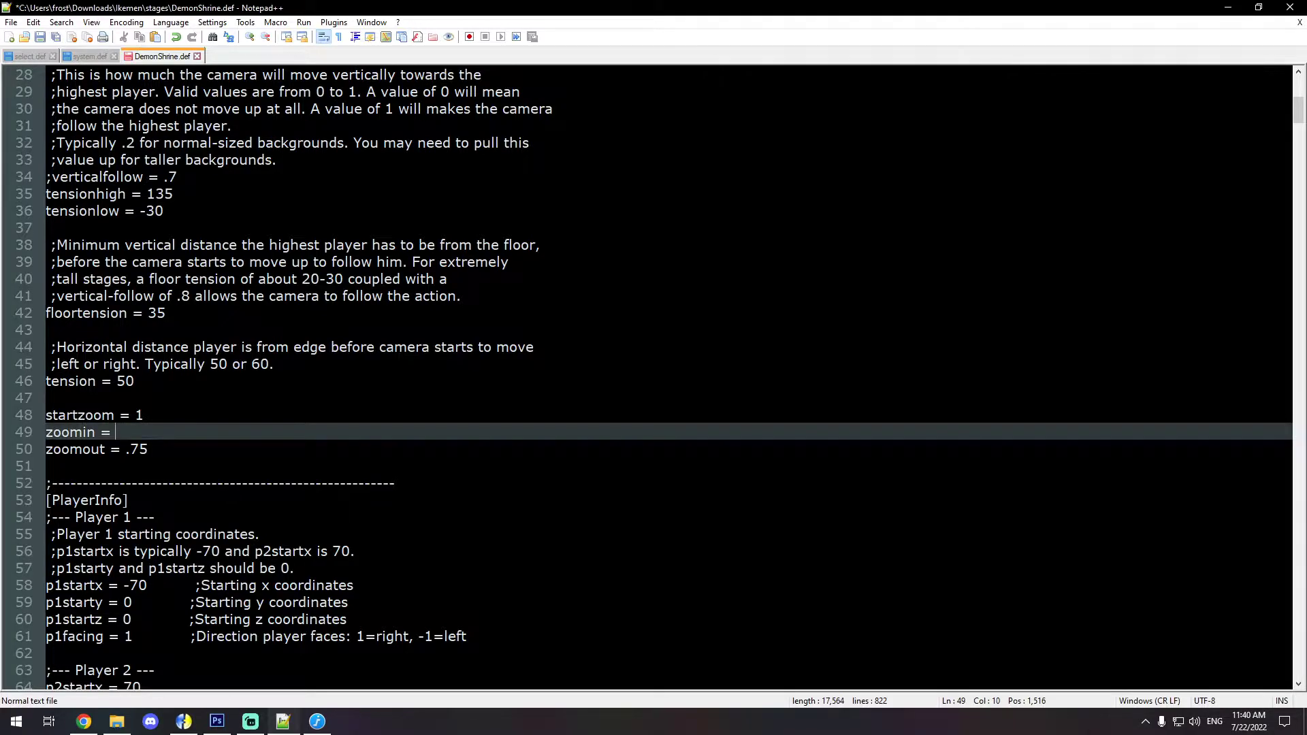
key("ctrl+s")
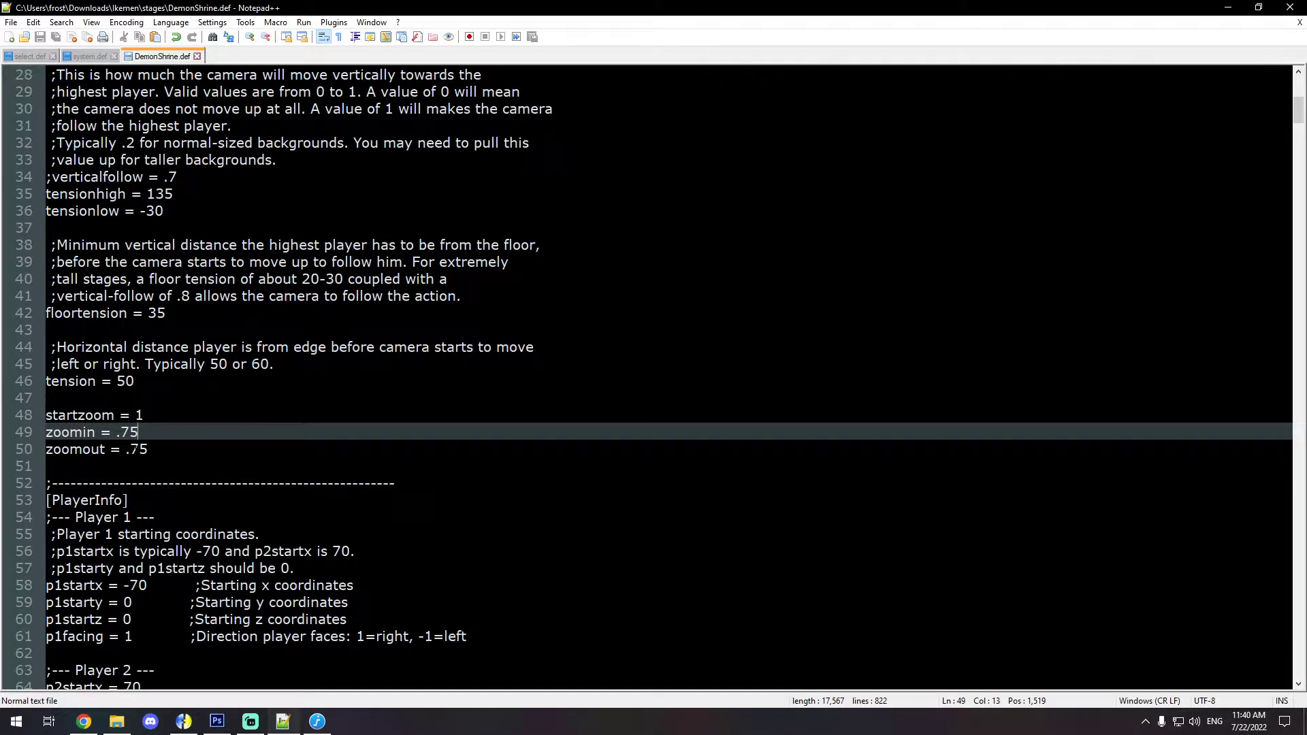
Step: Switch to Ikemen GO, reload the Demon Shrine match and capture screenshots of the stage without fighters or life bars
mouse_move(317, 720)
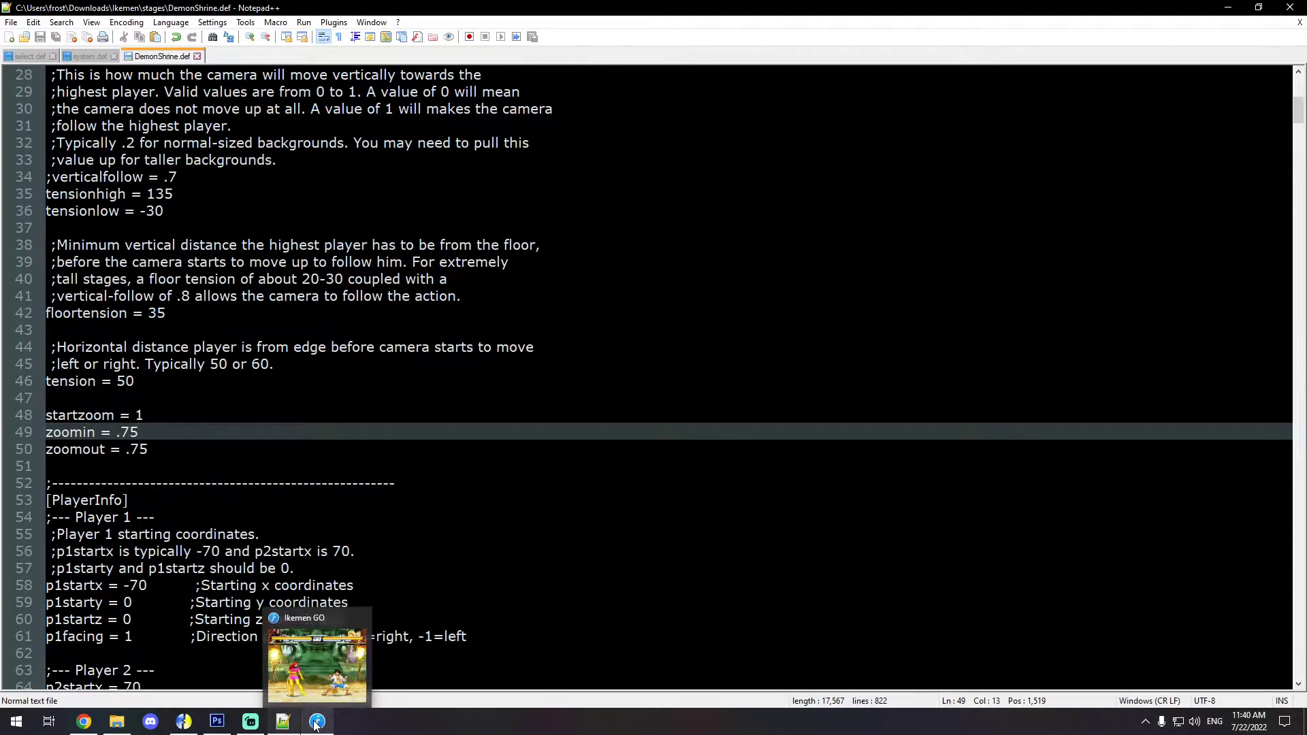
left_click(317, 663)
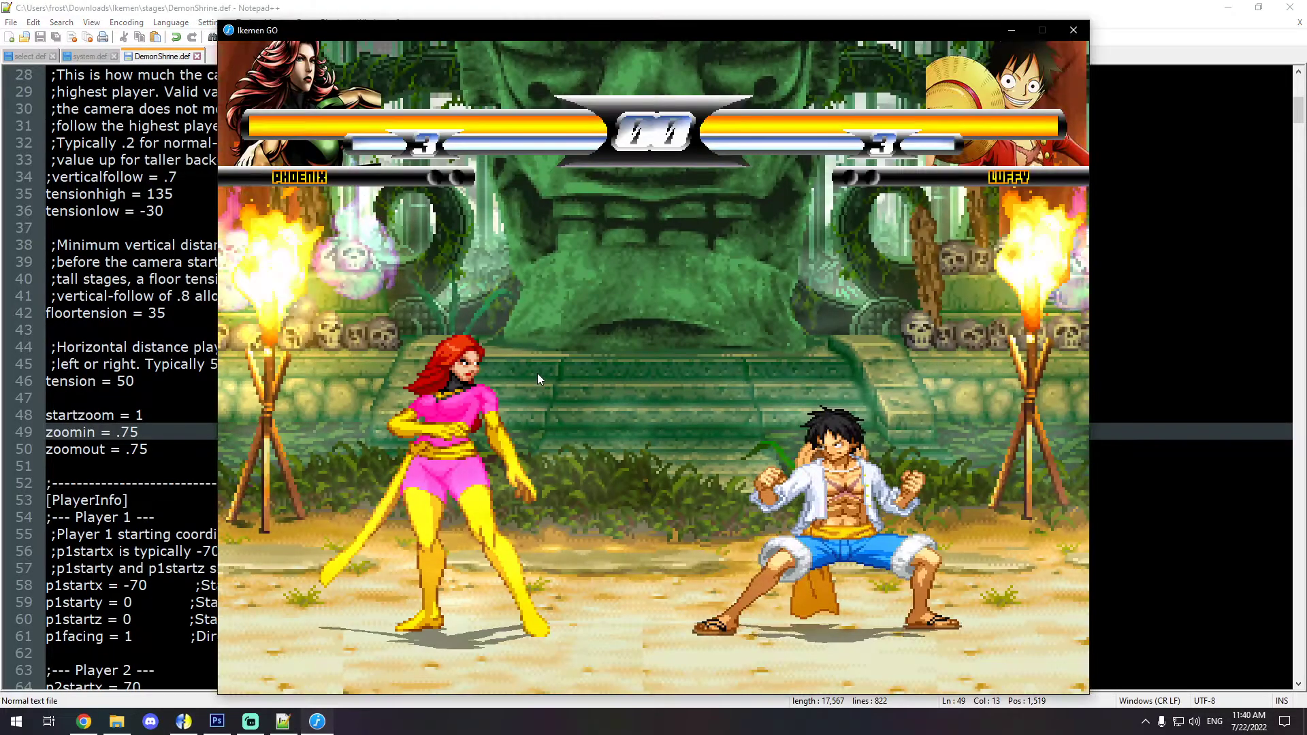
key("shift+F4")
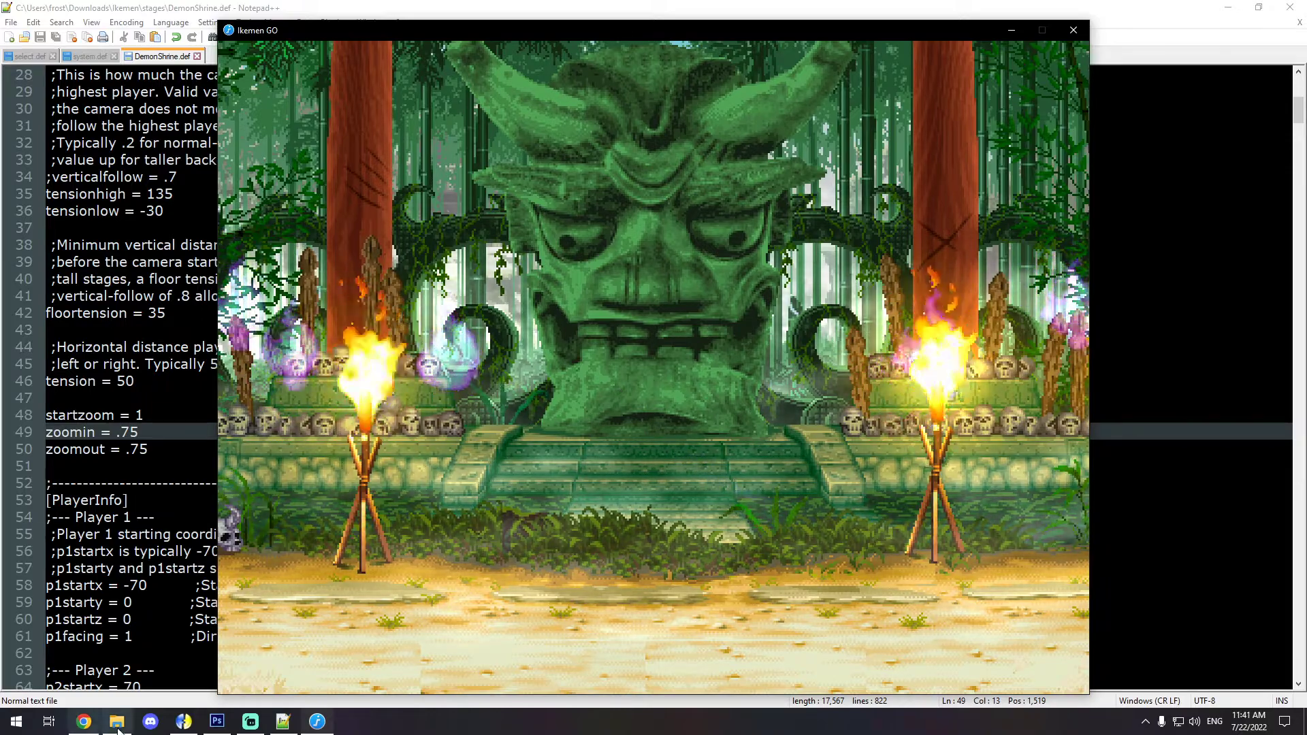
Step: Close Ikemen GO, then restore zoomin to 1 in DemonShrine.def and save the file
key("alt+Tab")
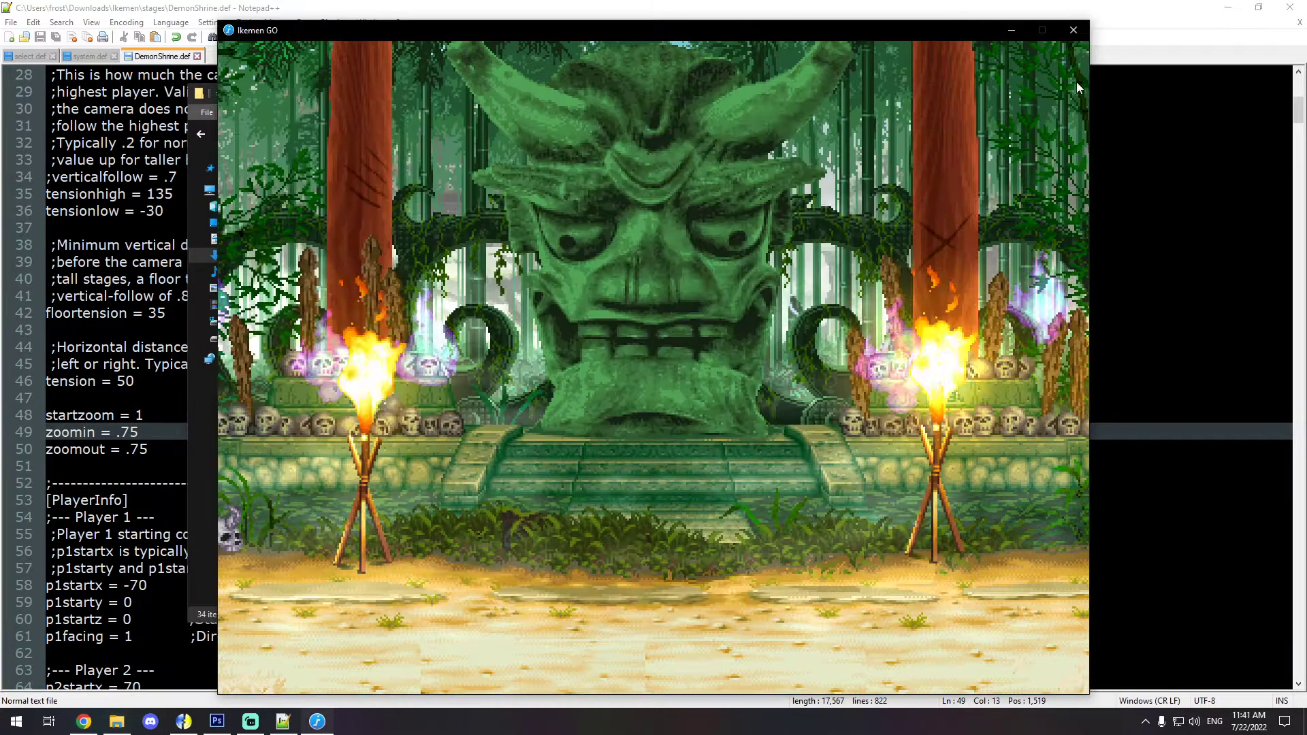
left_click(1002, 159)
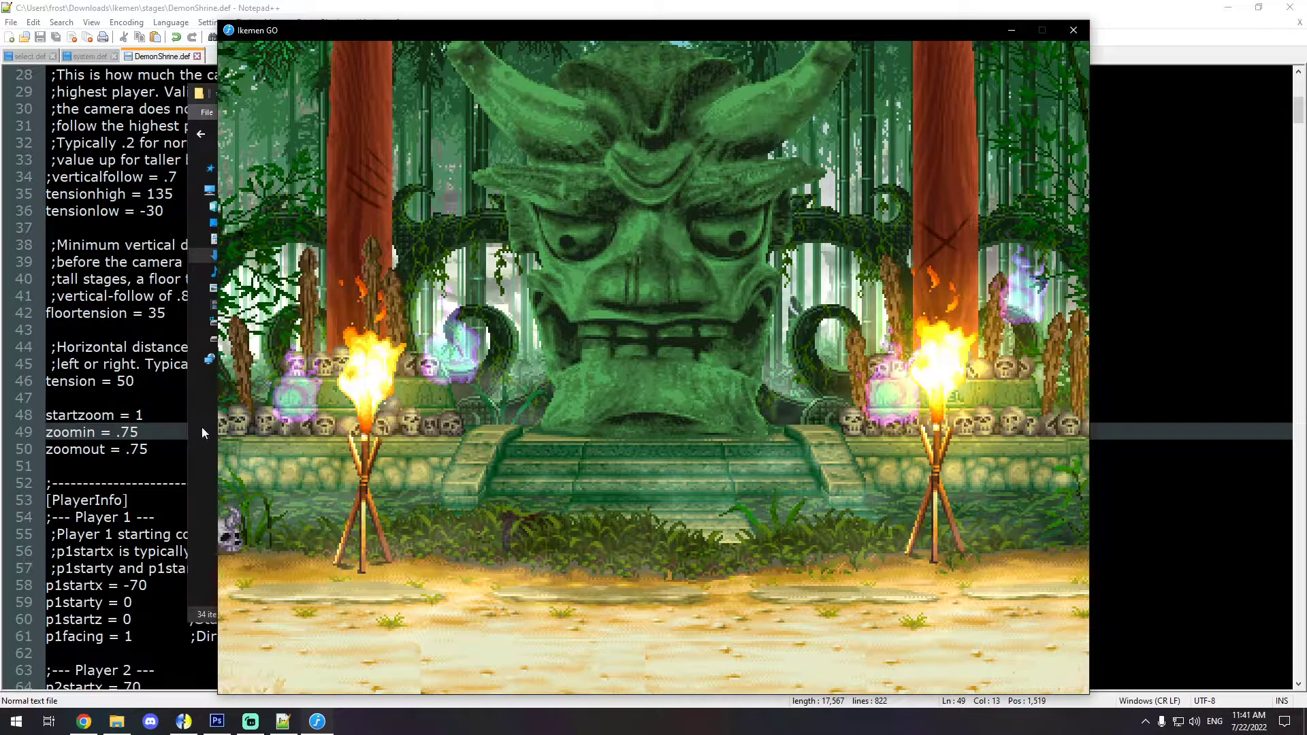
key("alt+F4")
left_click(146, 433)
key("BackSpace")
key("ctrl+s")
Step: Add two new lines after the last Begin Action 7 entry at the end of DemonShrine.def
left_click_drag(553, 109, 578, 245)
left_click_drag(1298, 110, 1297, 657)
scroll(1298, 656, "down", 3)
left_click(173, 665)
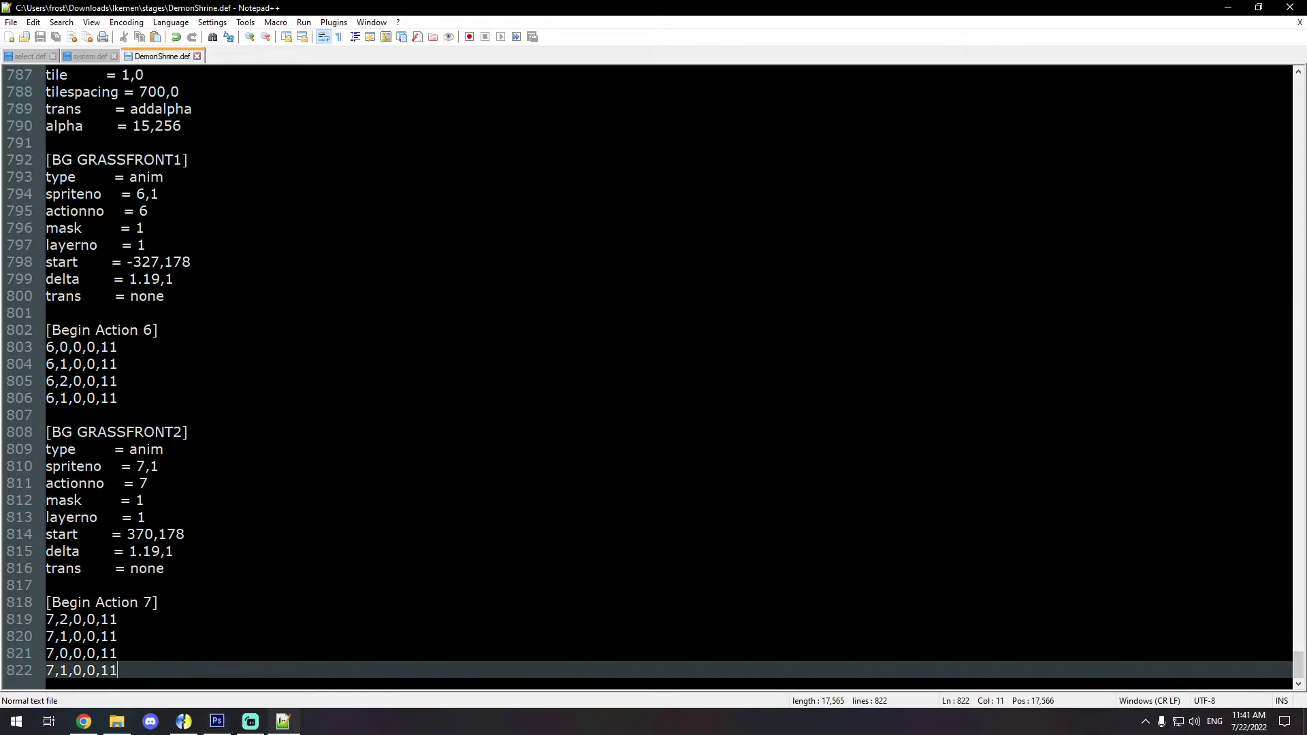
key("Return")
key("Return")
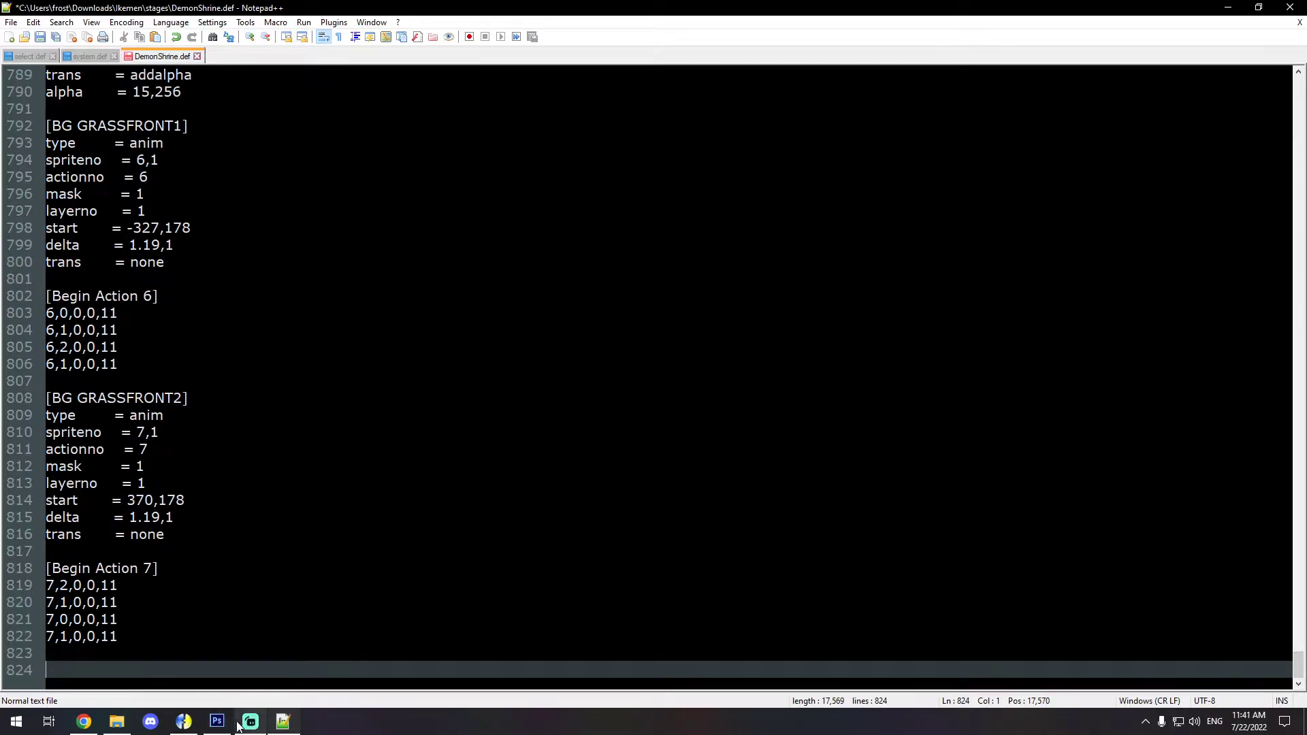
Step: Transfer the captures ikemen000 through ikemen009 from the Ikemen folder into Portraits\stage ports
left_click(117, 722)
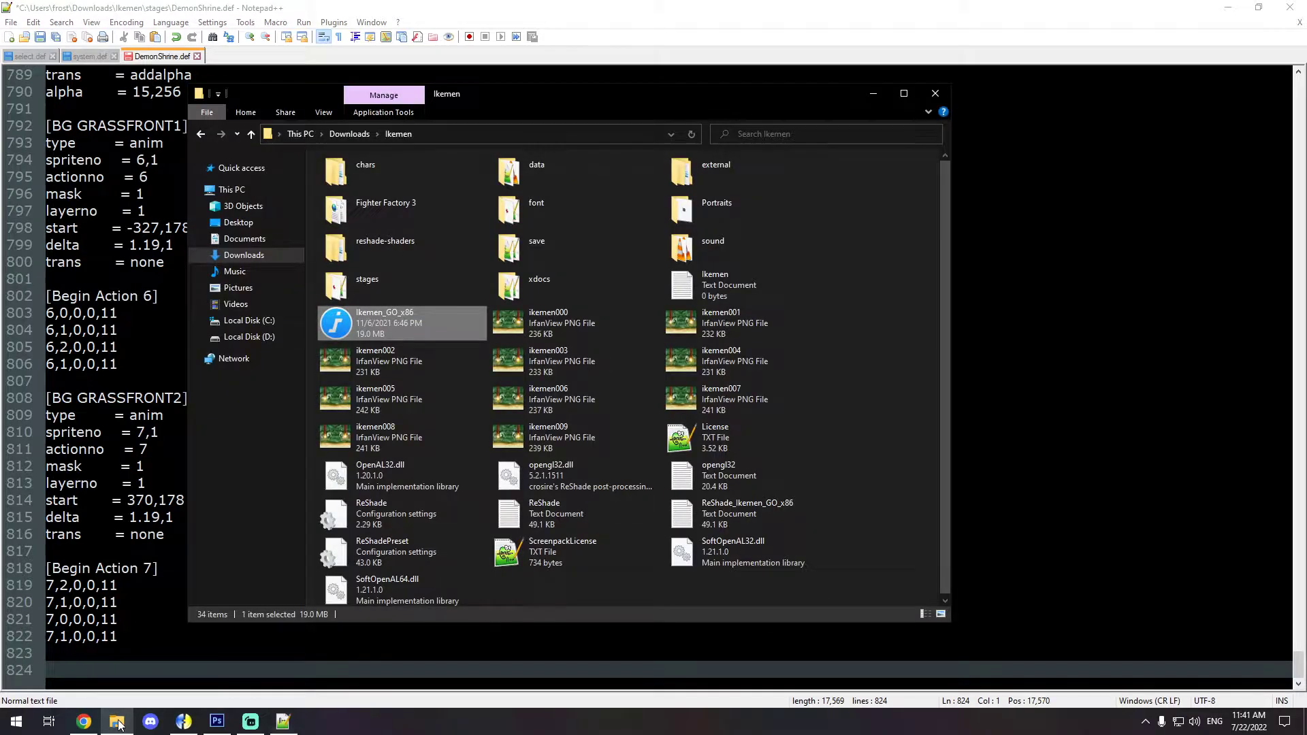
left_click(513, 329)
left_click(558, 434, "shift")
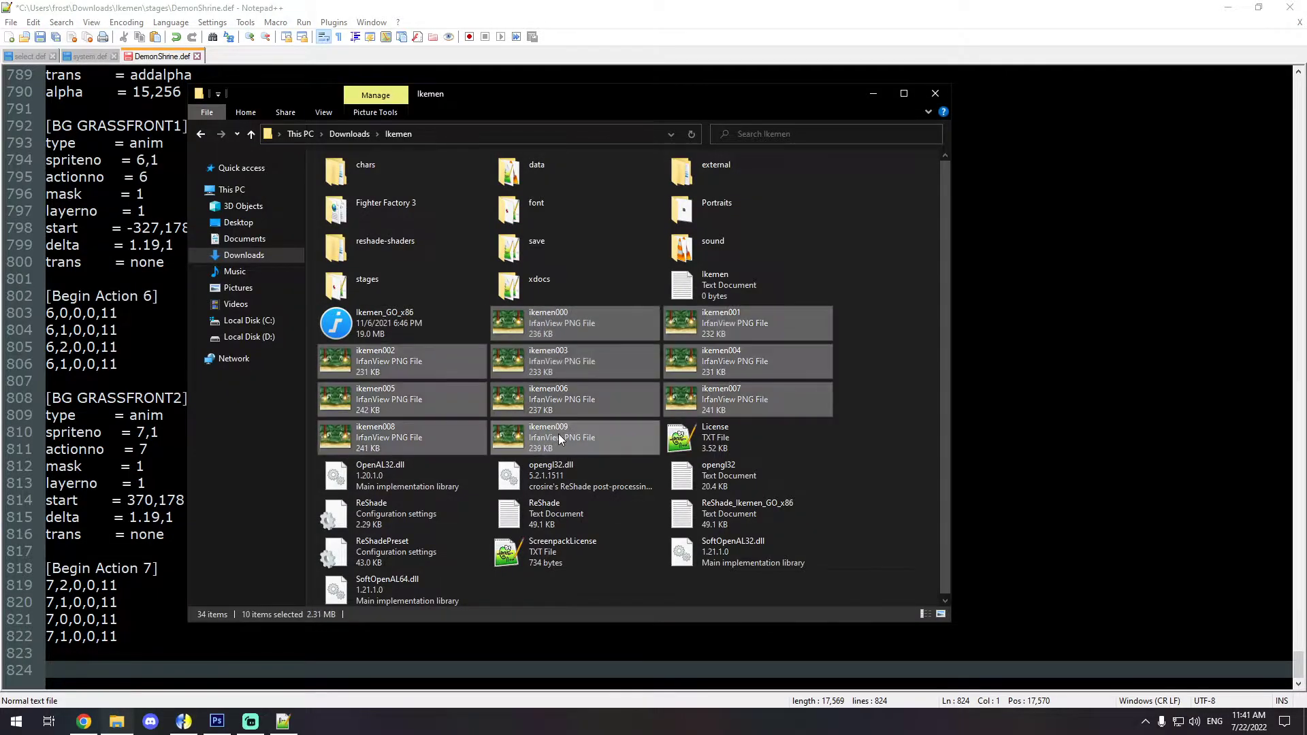
double_click(734, 200)
double_click(357, 220)
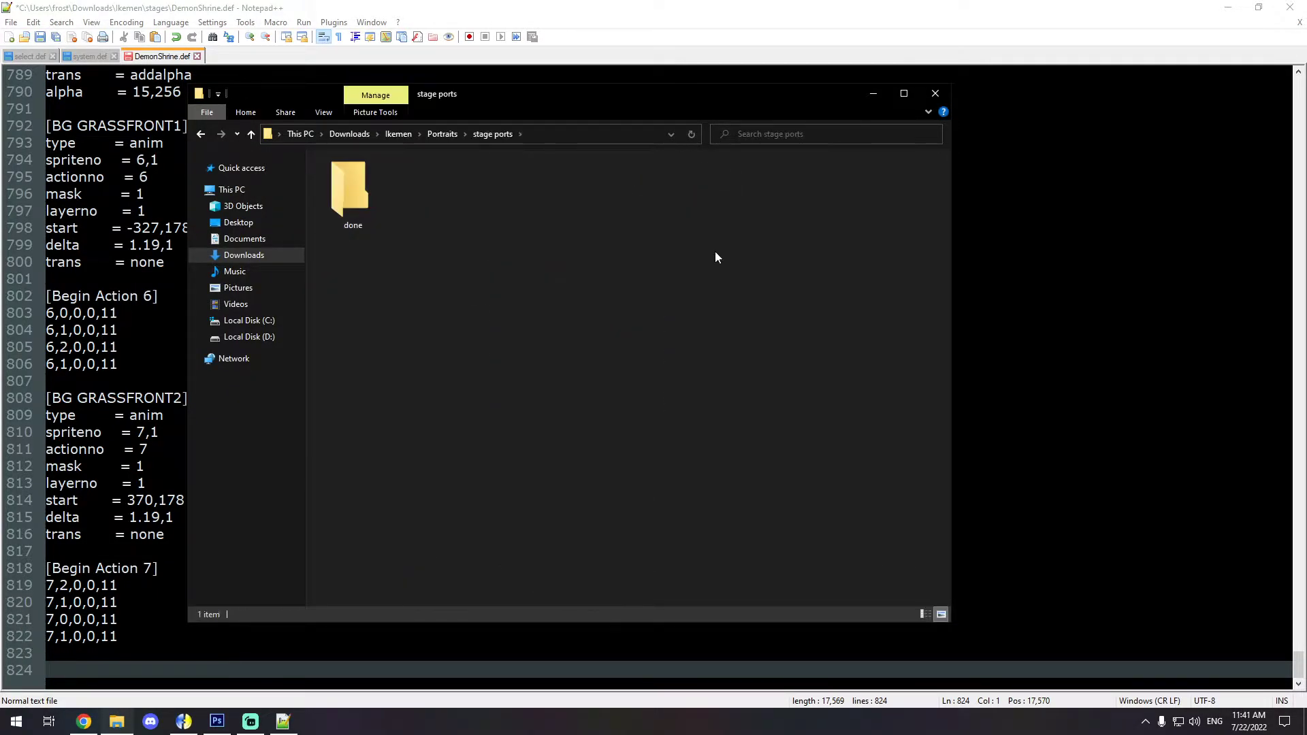
key("ctrl+v")
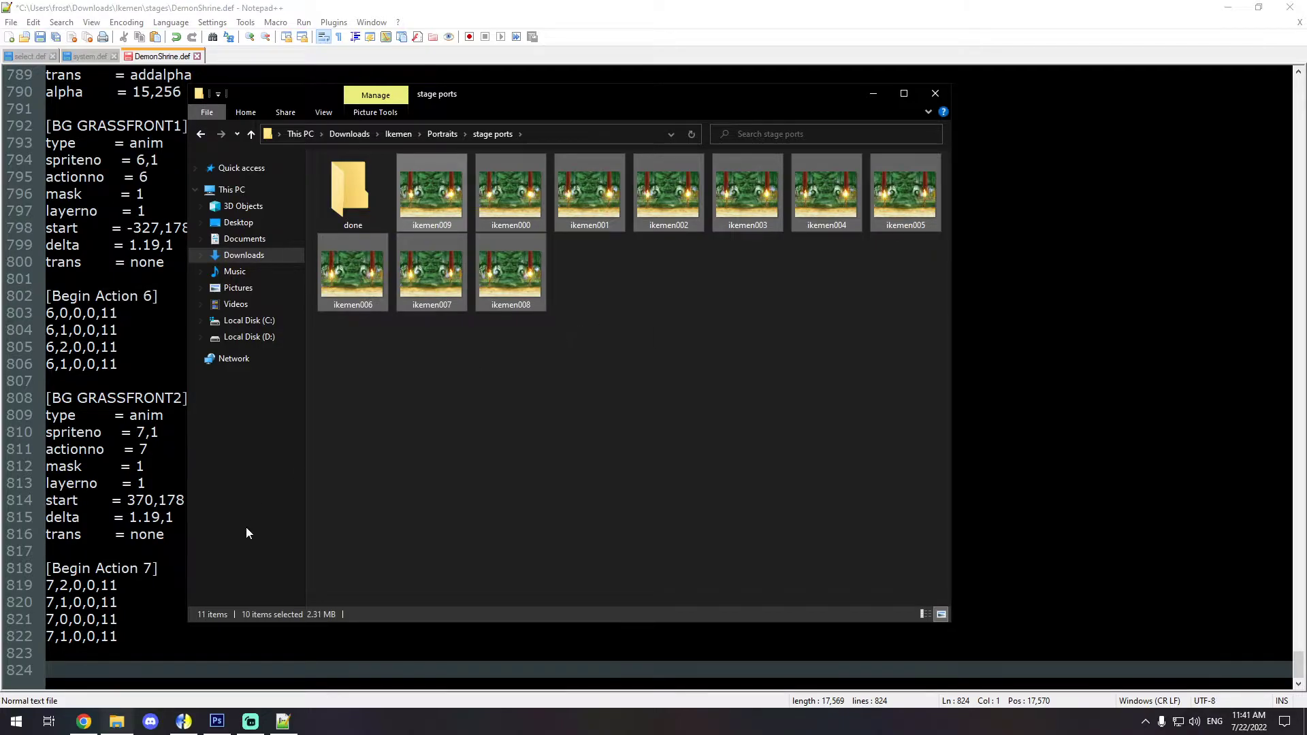
left_click(217, 720)
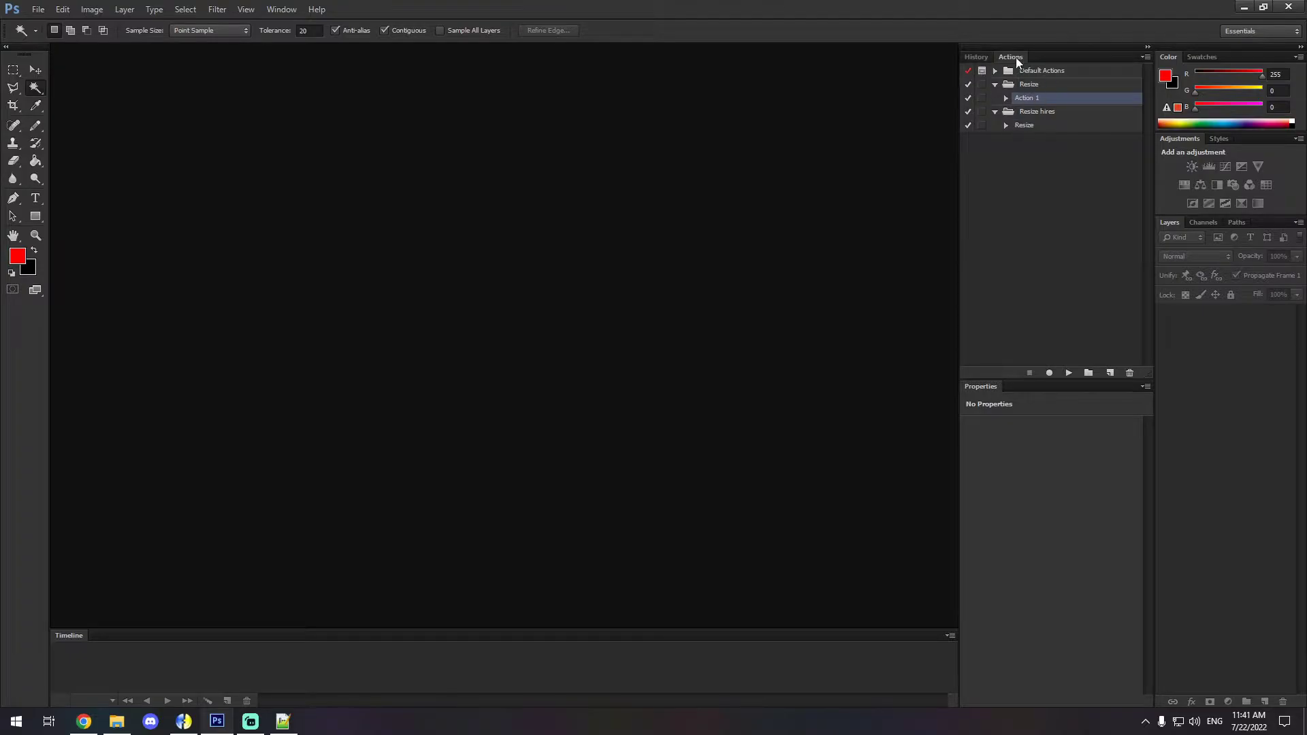
left_click(38, 9)
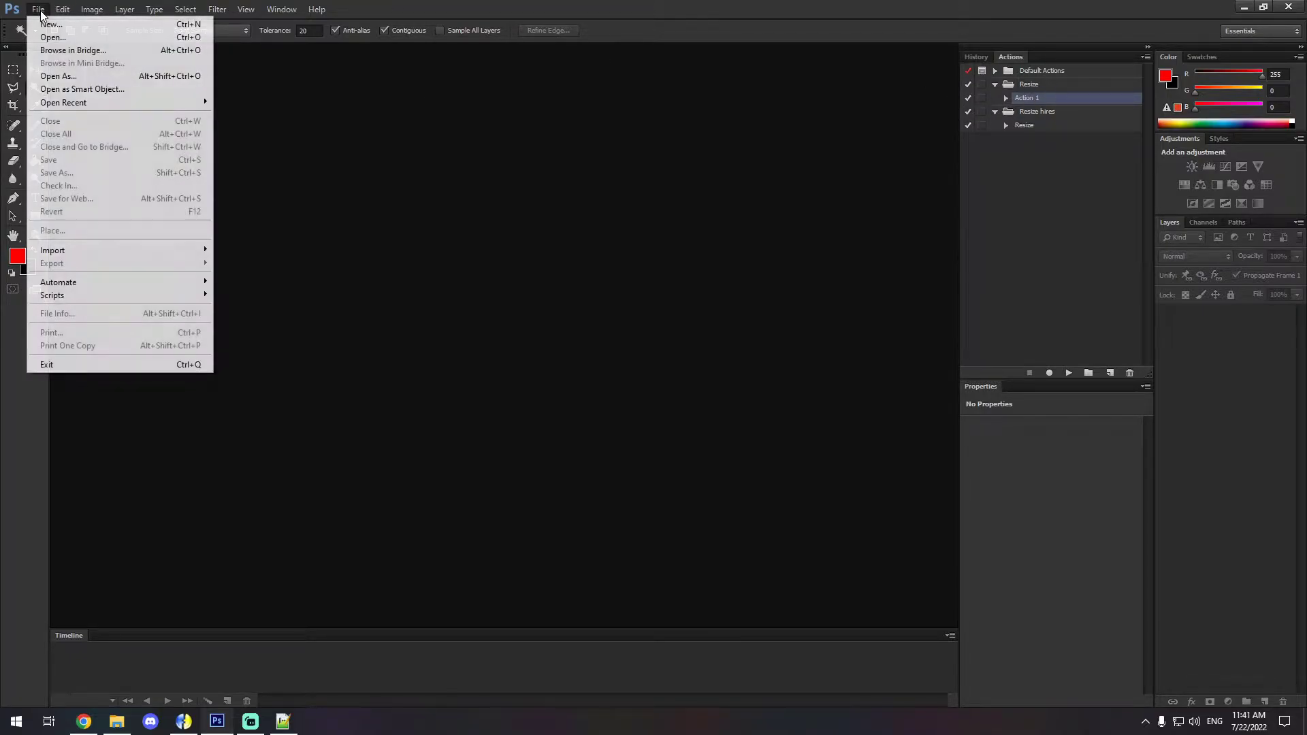
mouse_move(134, 288)
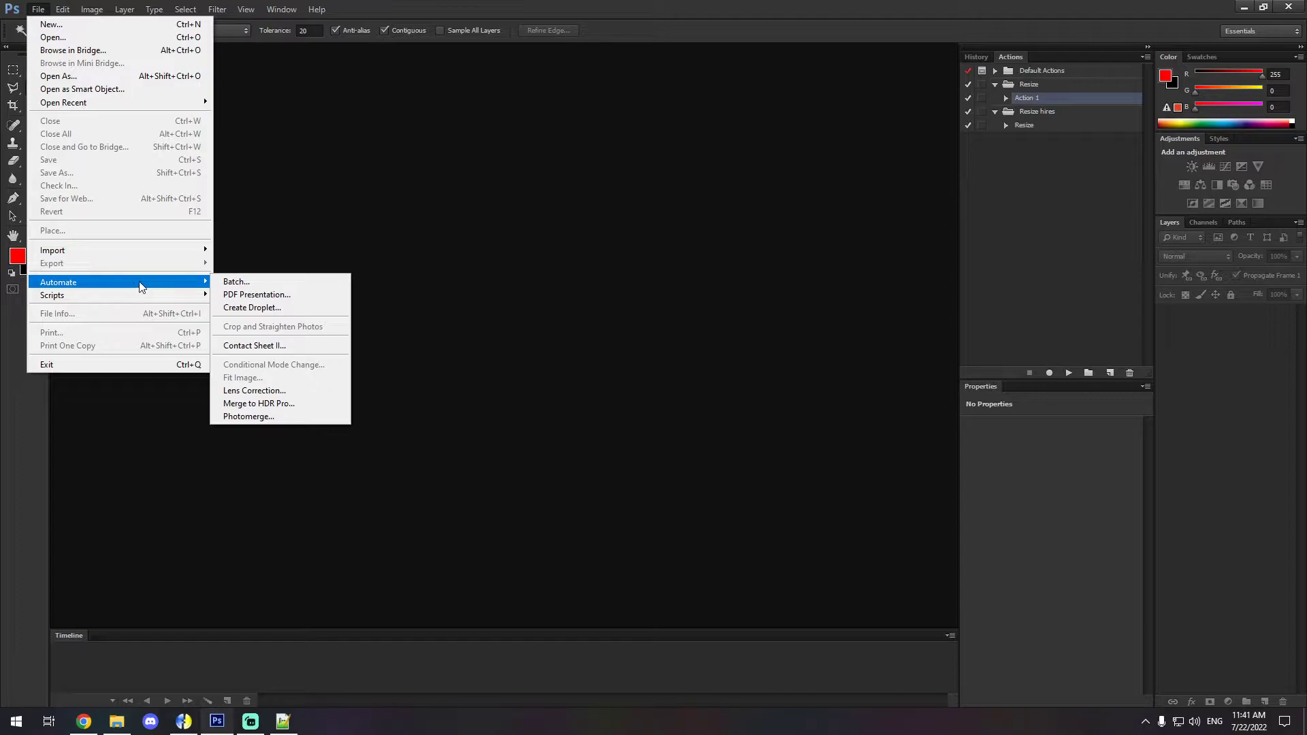
left_click(615, 254)
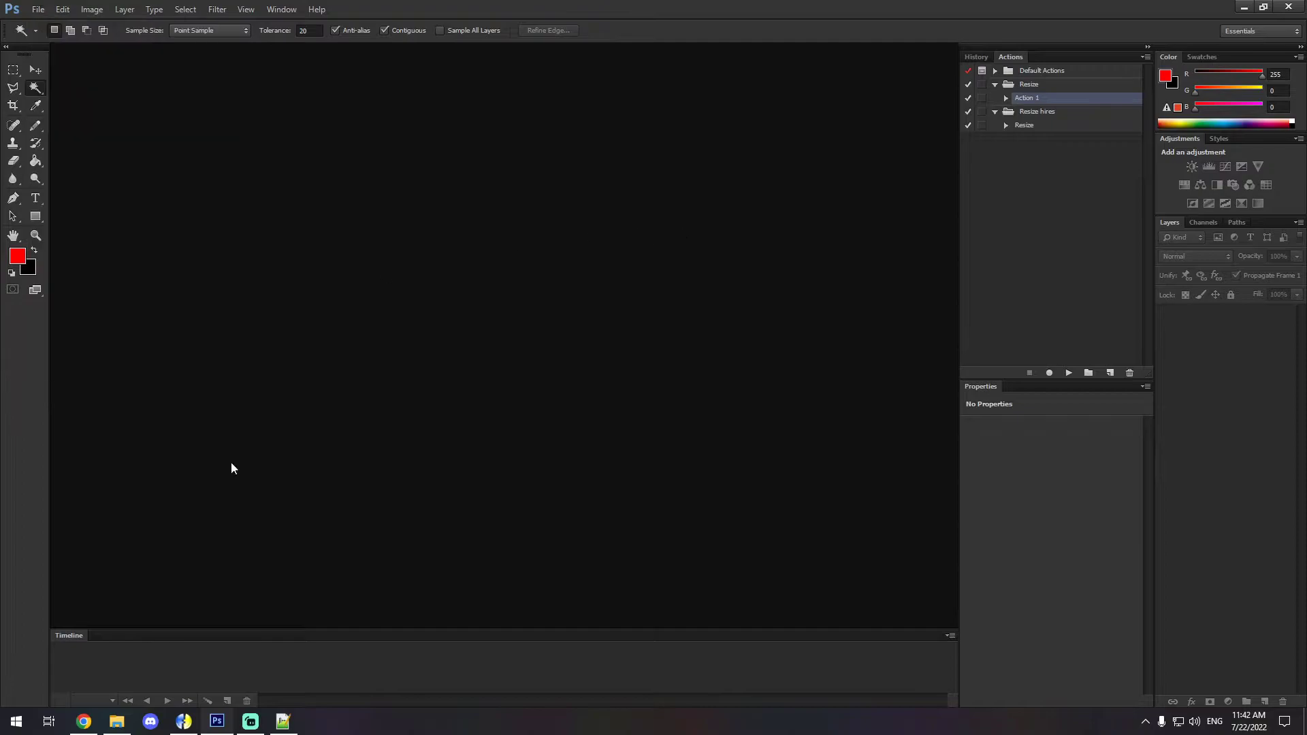
Step: Open ikemen009.png from the stage ports folder in Photoshop
left_click(117, 721)
left_click(434, 204)
left_click_drag(433, 204, 109, 153)
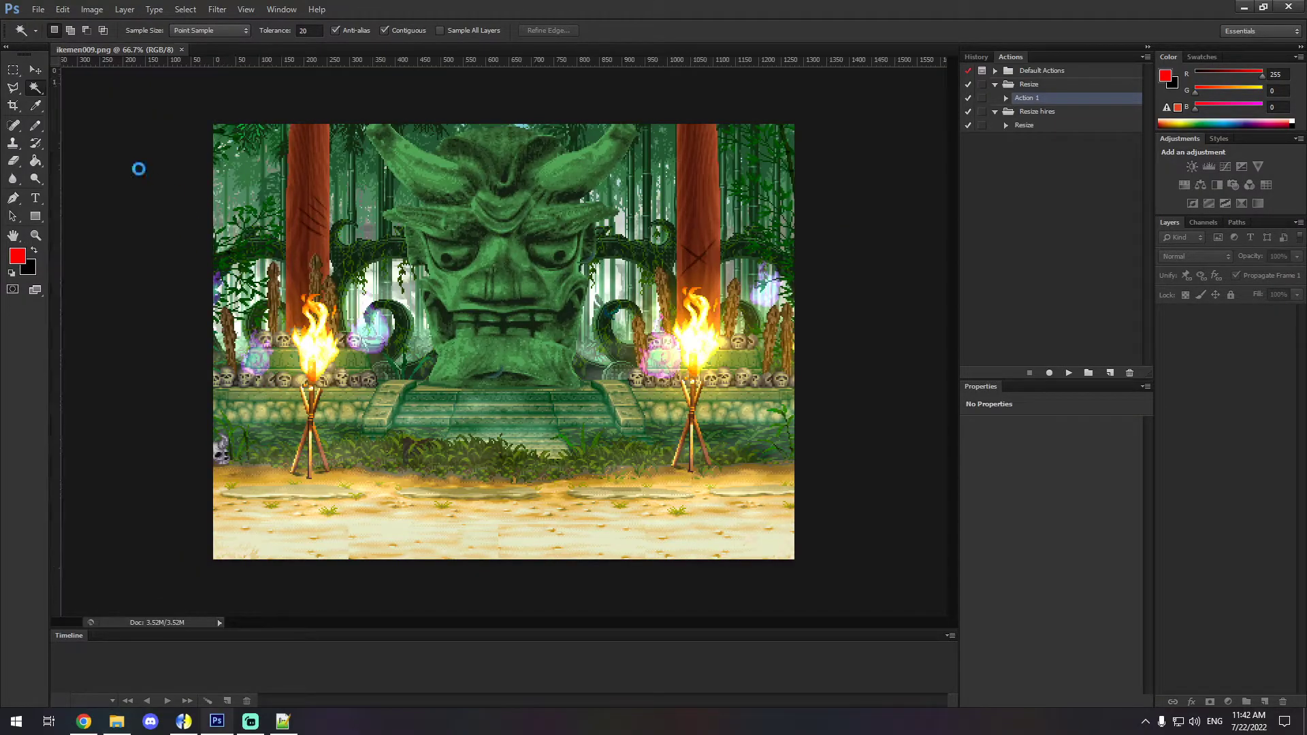
Step: Resize ikemen009.png to a width of 240 pixels and a height of 100 pixels
left_click(93, 9)
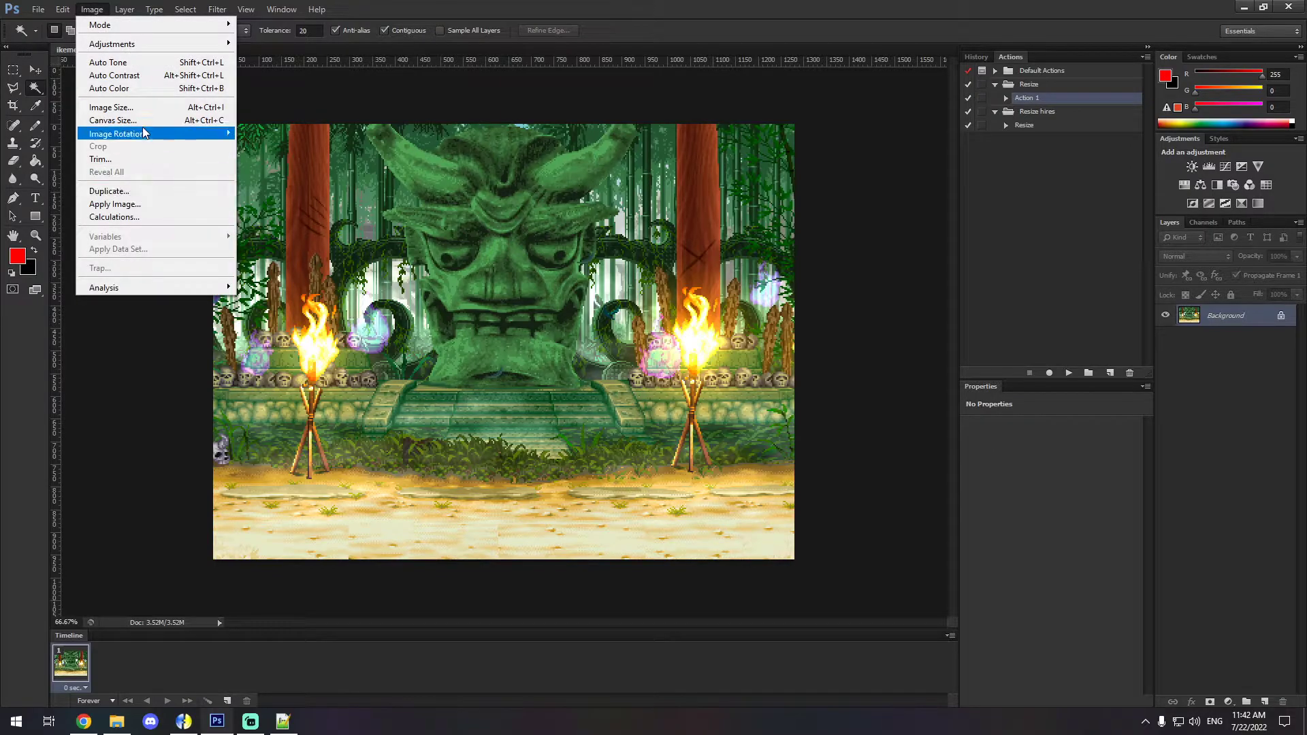
left_click(129, 107)
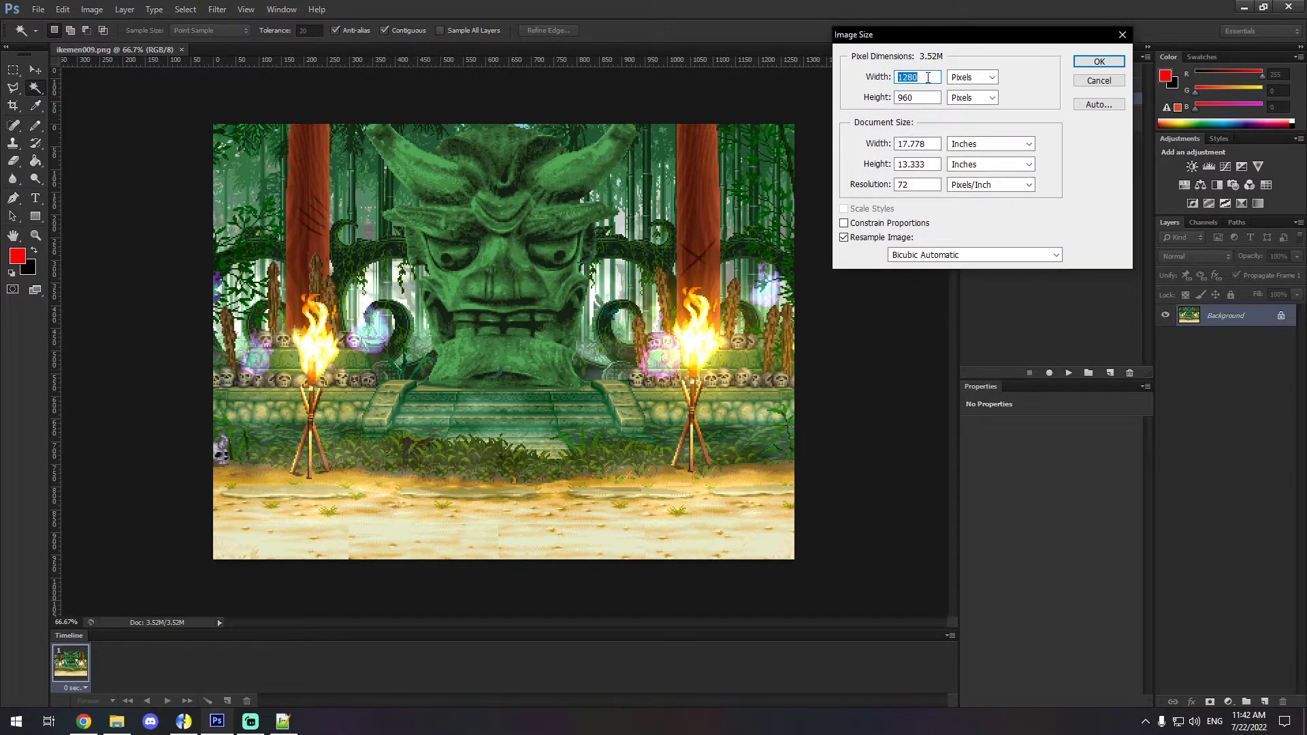
type("240")
key("Tab")
type("100")
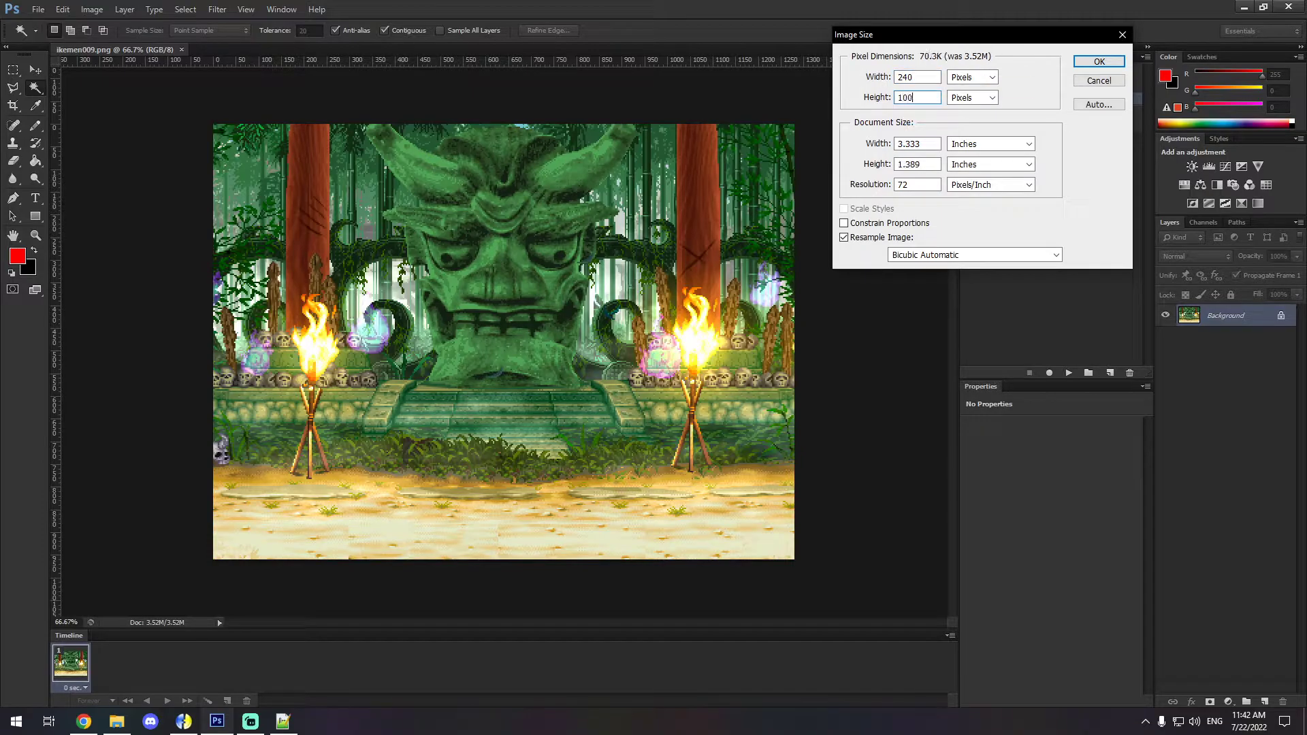
left_click(1097, 62)
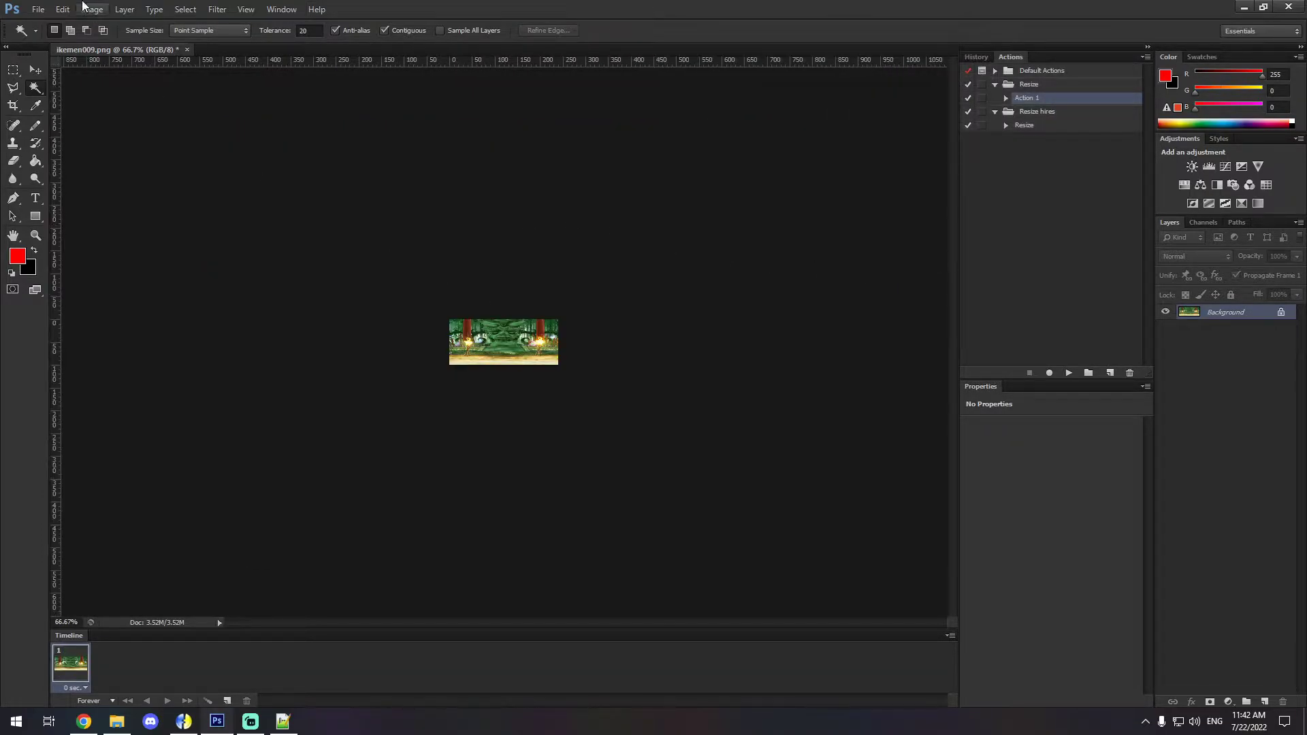
Step: Bring up the Save As options for the resized image, cancel them, and close ikemen009.png without saving
left_click(37, 10)
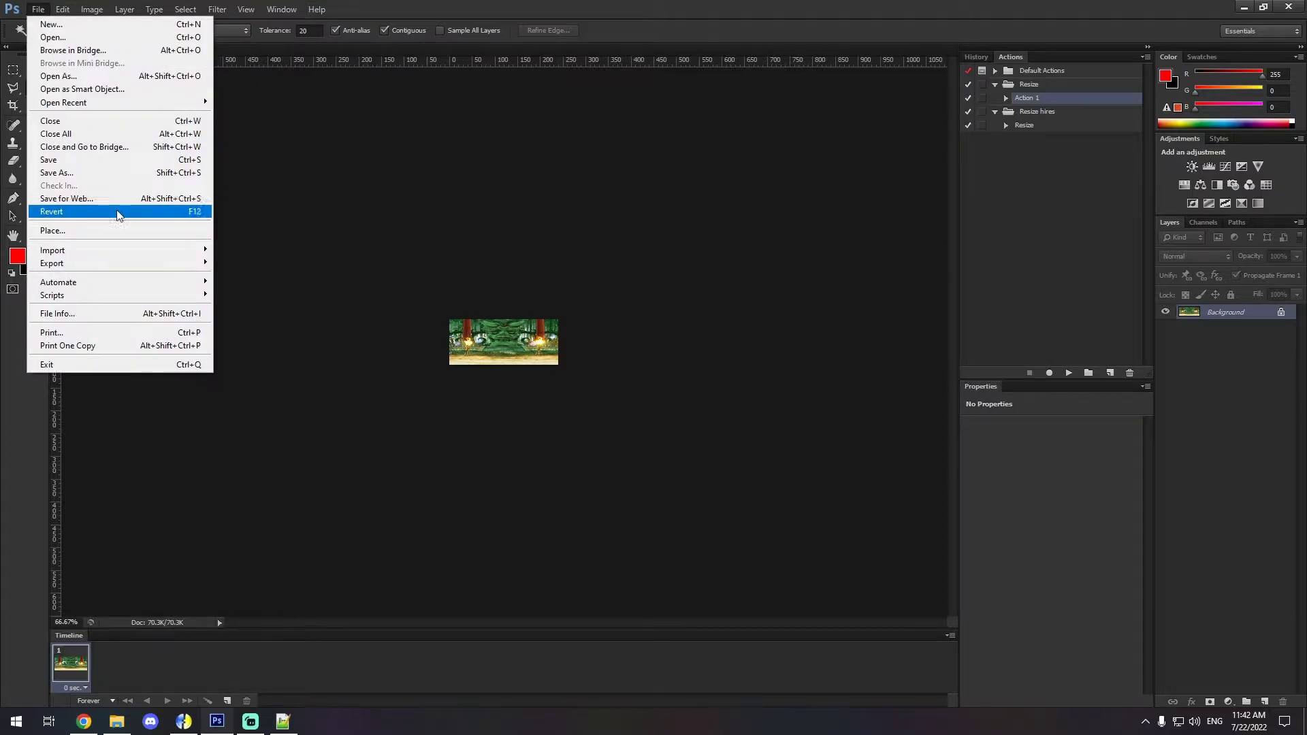
left_click(66, 181)
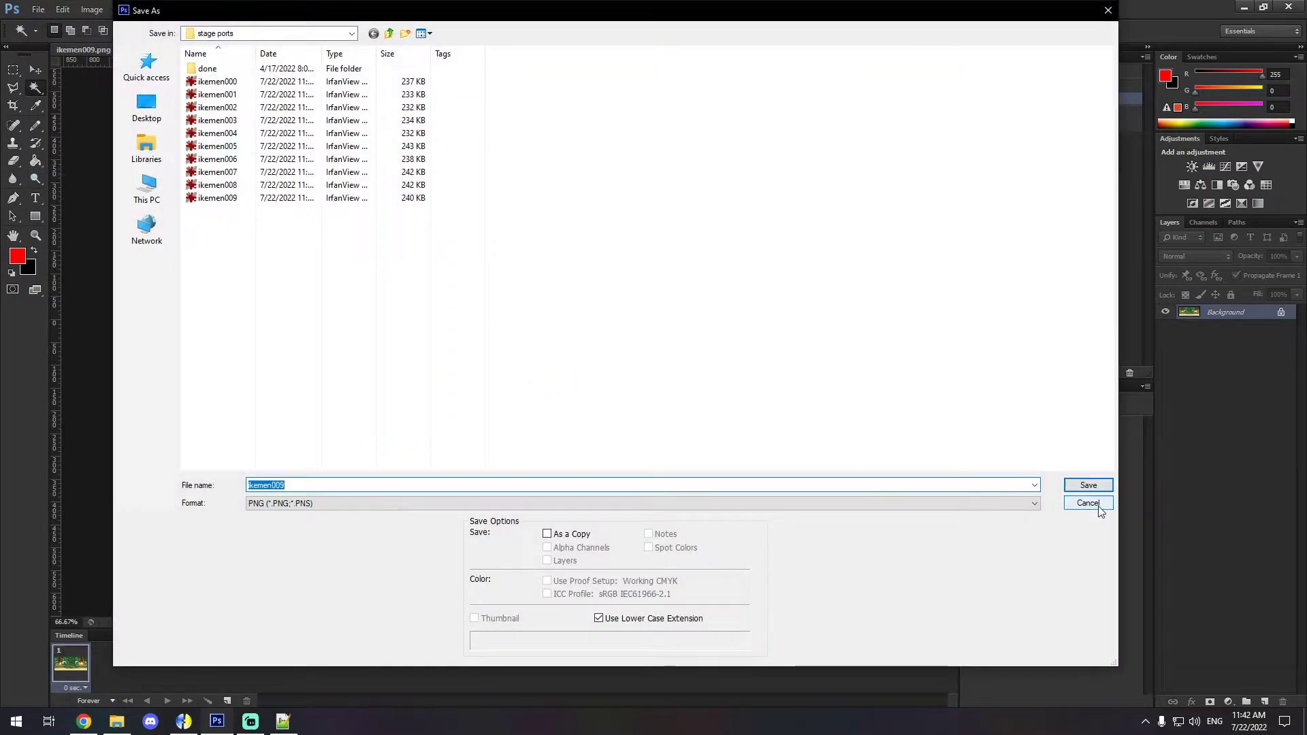
left_click(1096, 505)
key("ctrl+w")
left_click(668, 272)
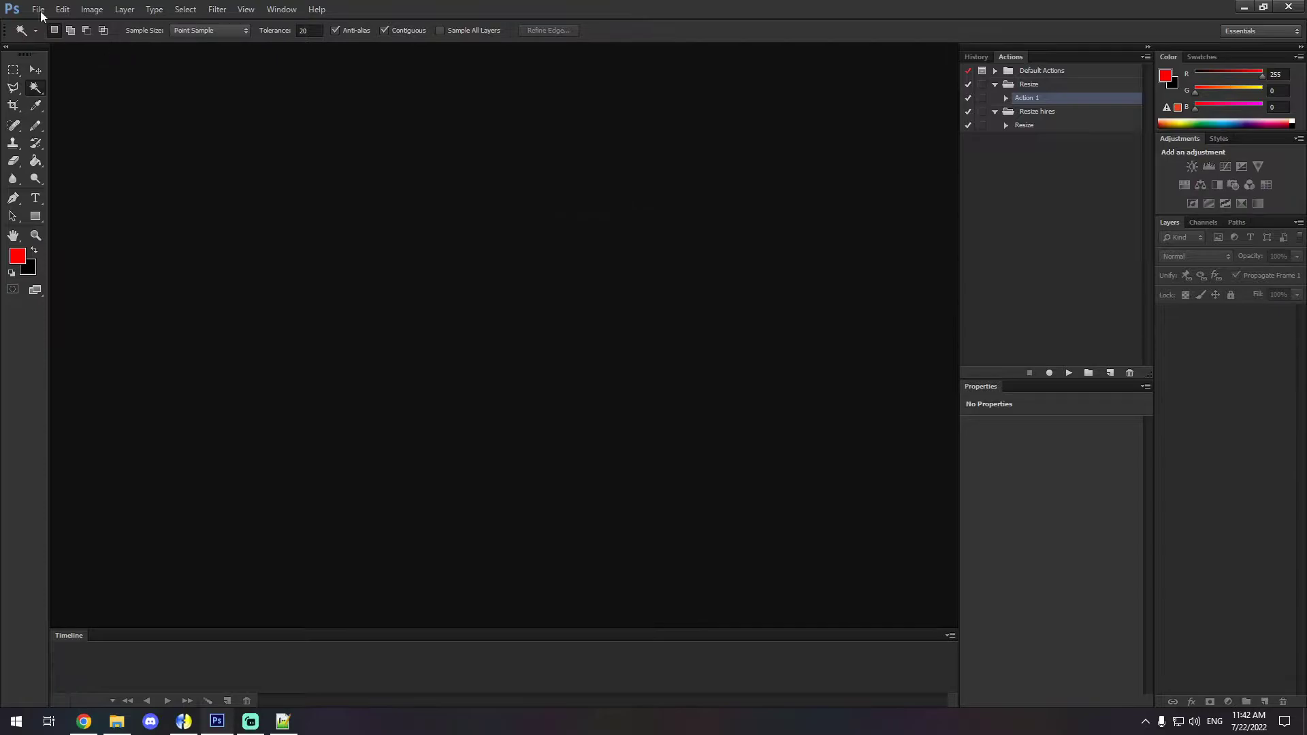
Step: Batch-run Action 1 of the Resize set on the stage ports folder and view the processed images in File Explorer
left_click(38, 10)
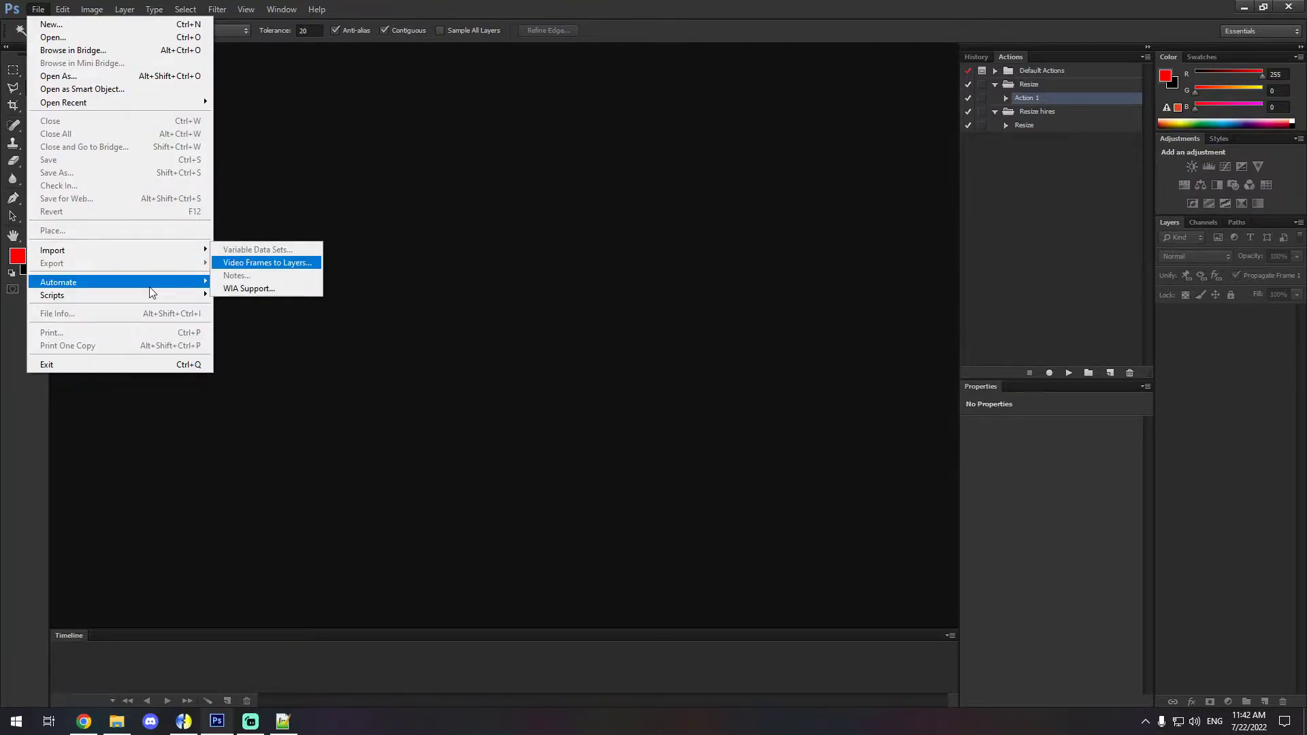
mouse_move(184, 286)
left_click(237, 281)
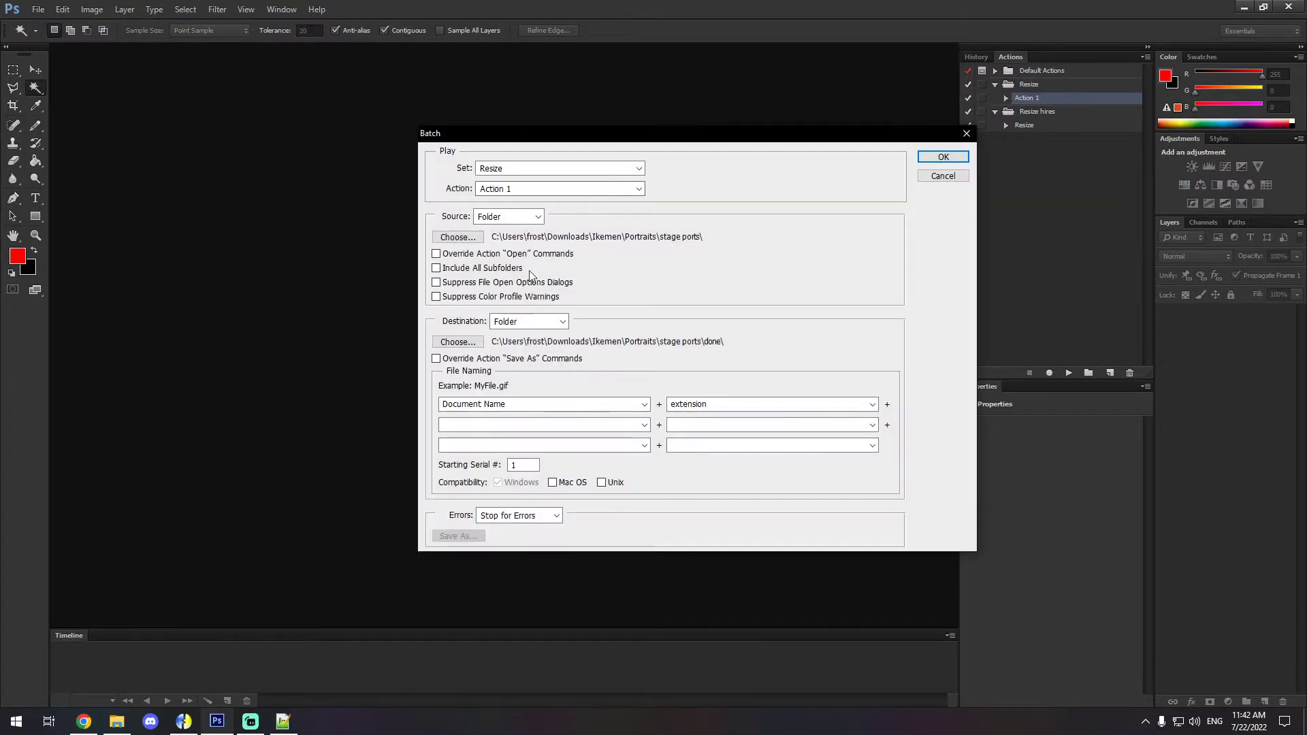
left_click(953, 158)
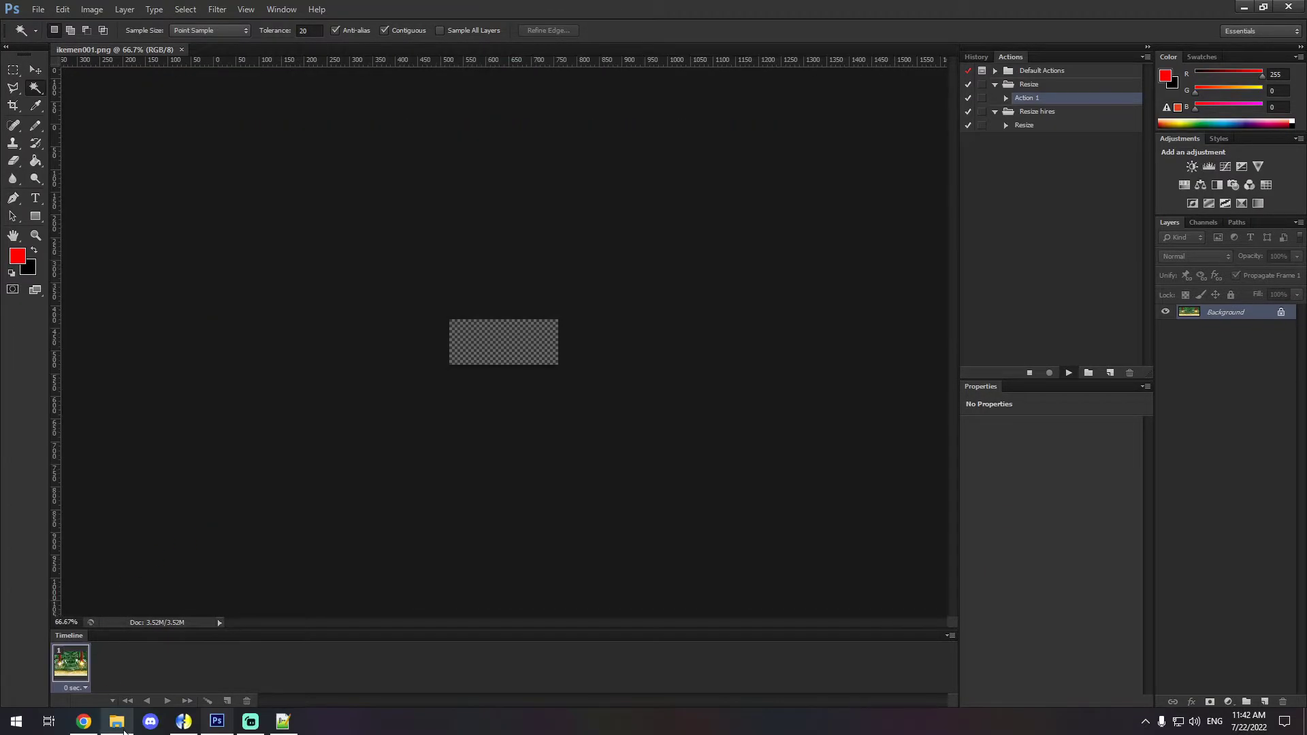
left_click(121, 727)
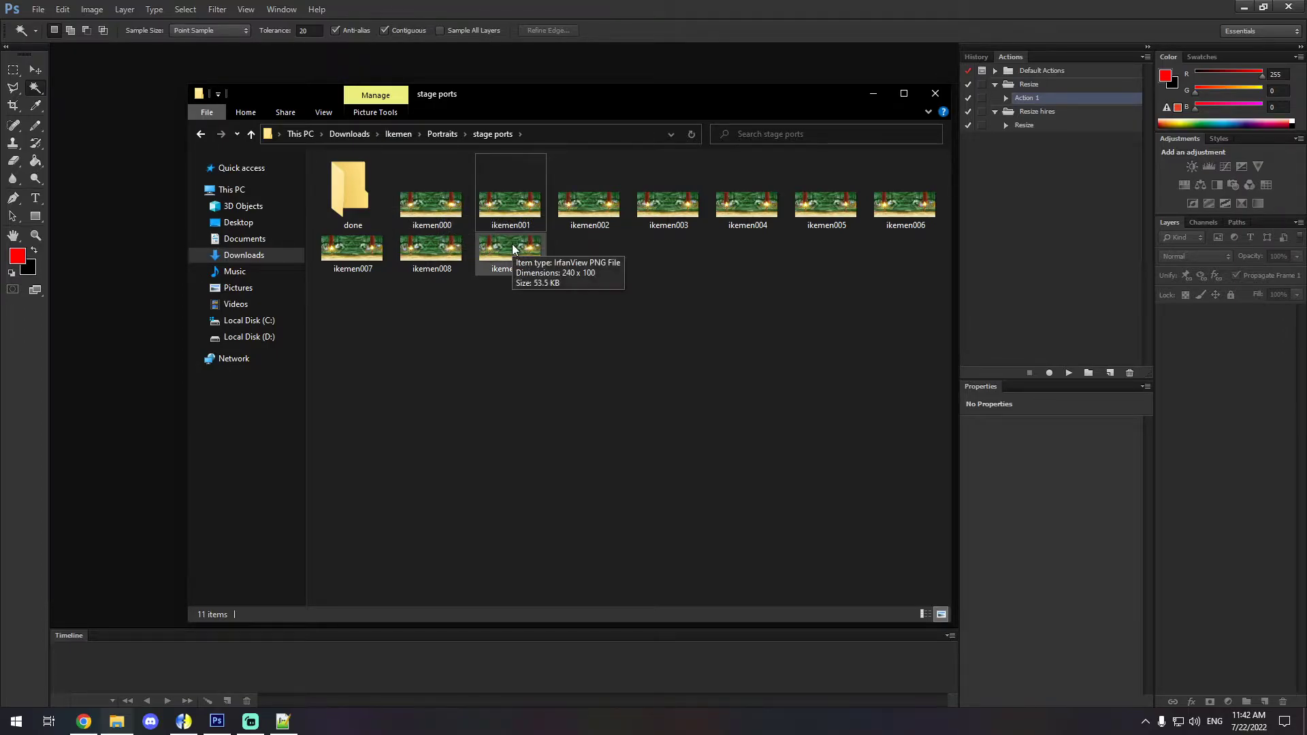
Step: Switch to Fighter Factory, open the DemonShrine sprite file from the Ikemen stages folder, and go to its last sprite
left_click(184, 721)
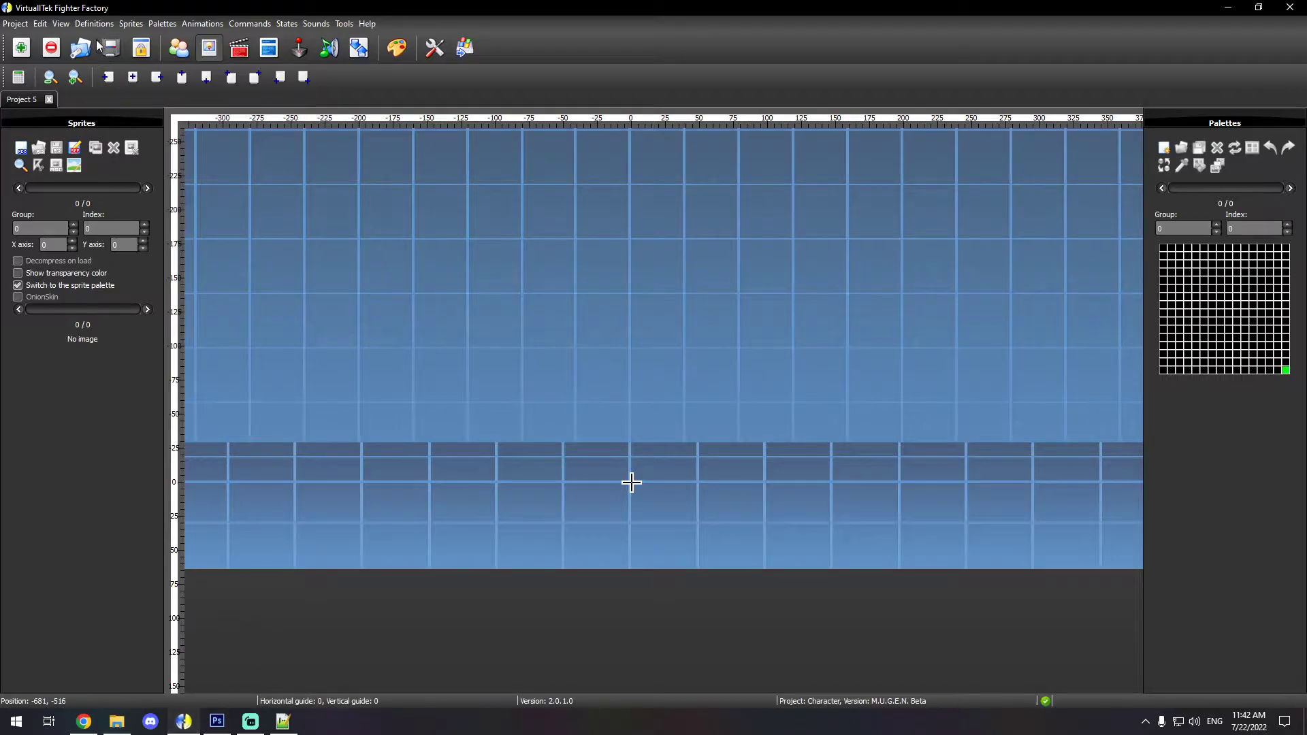
left_click(128, 26)
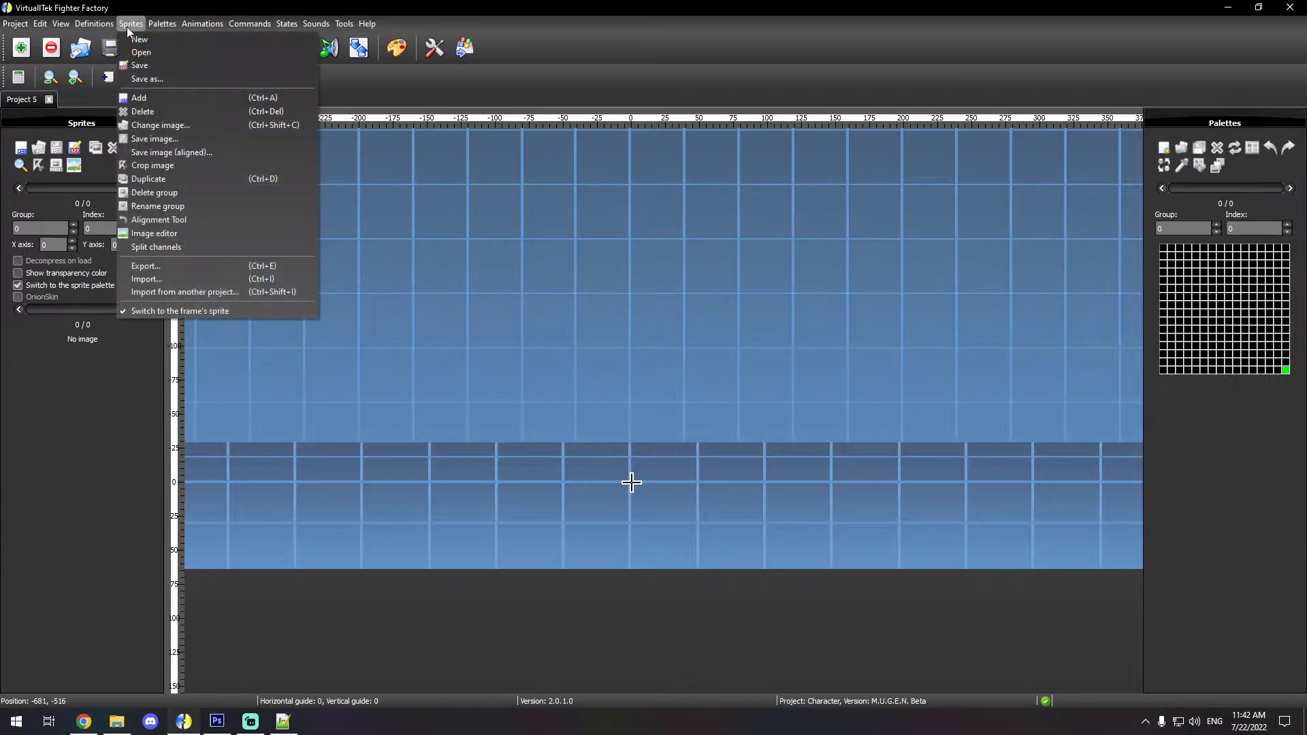
left_click(149, 59)
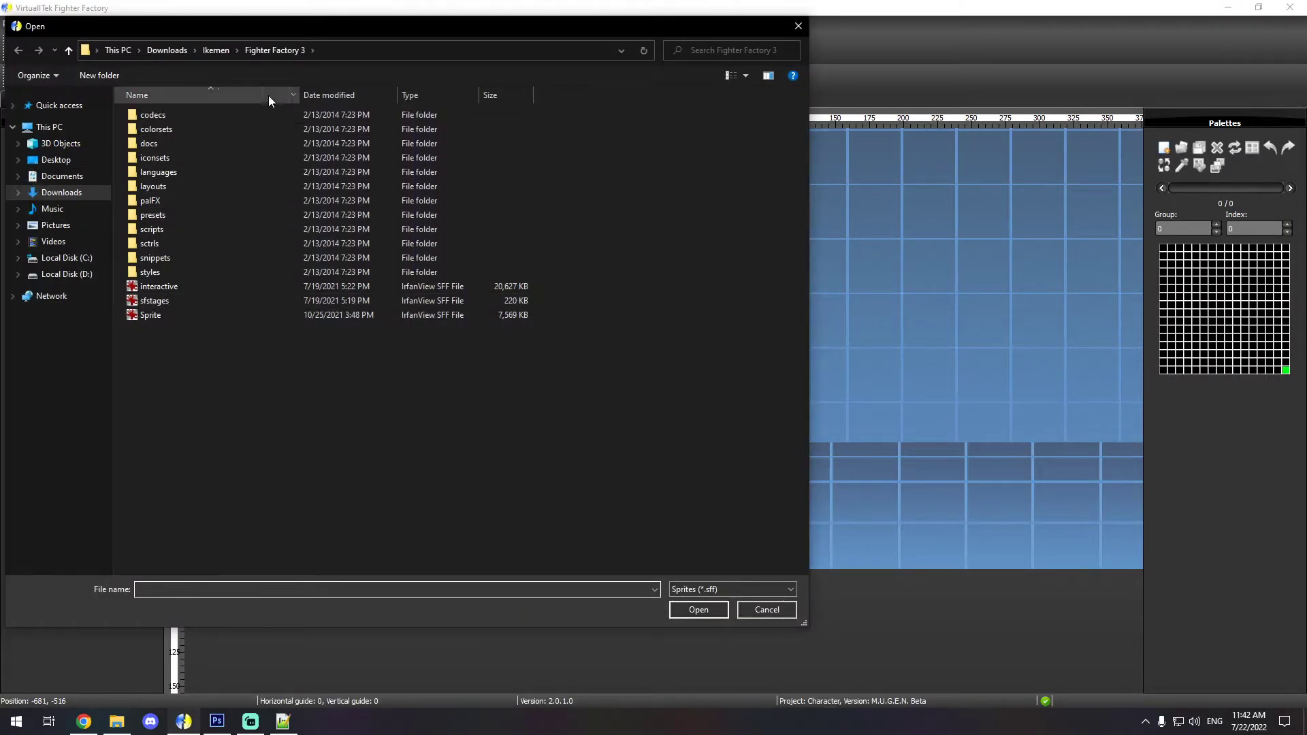
left_click(216, 50)
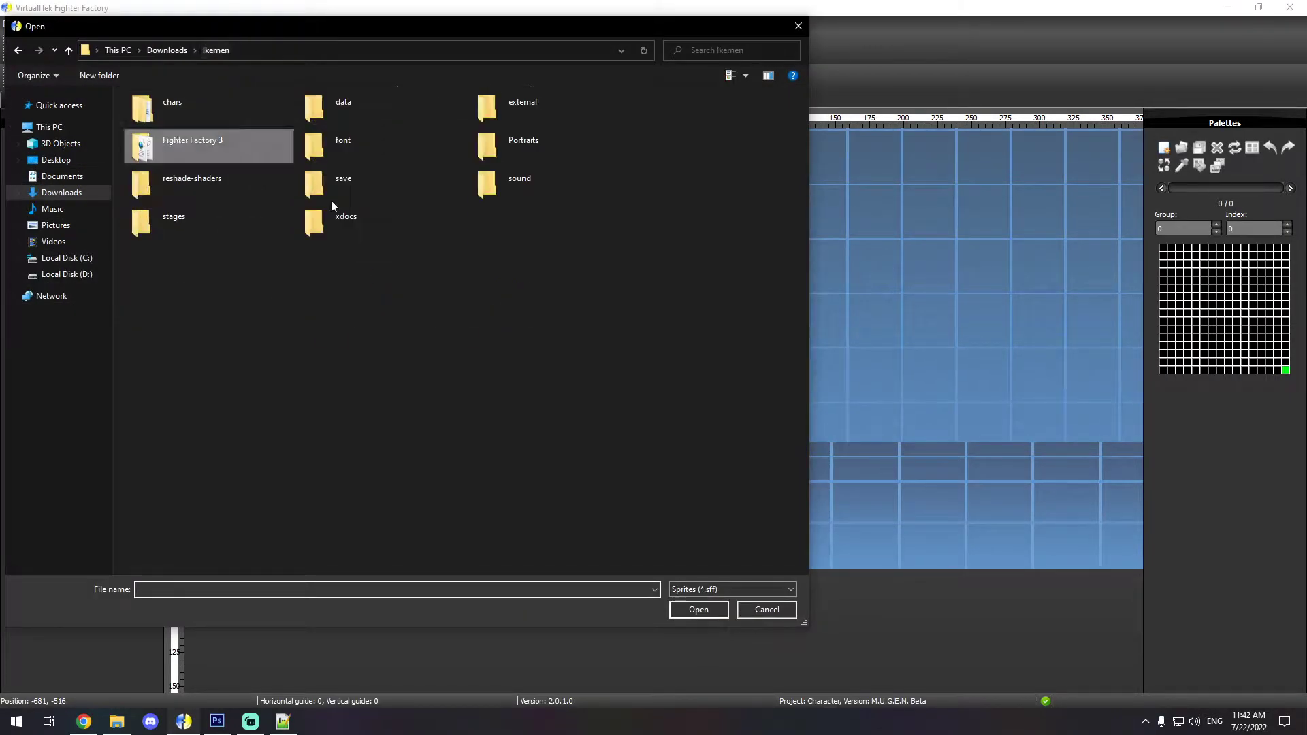
double_click(169, 223)
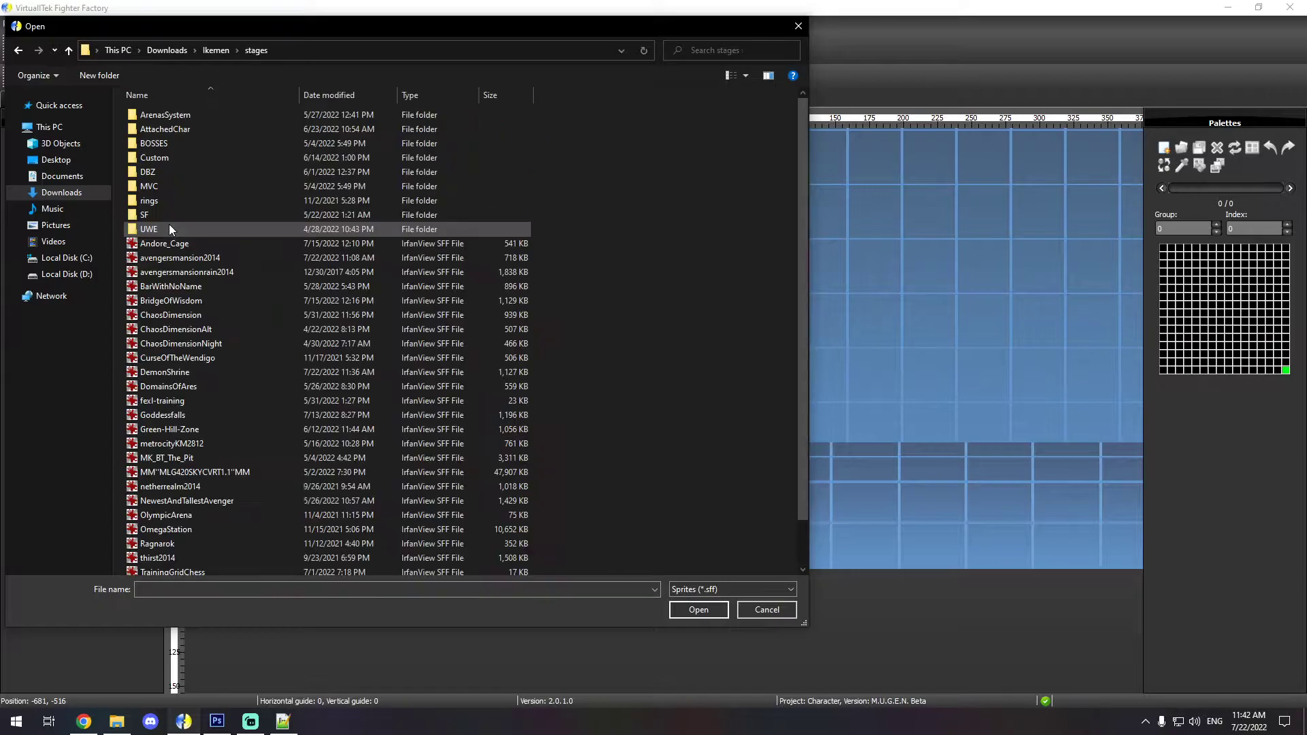
left_click(178, 373)
key("Return")
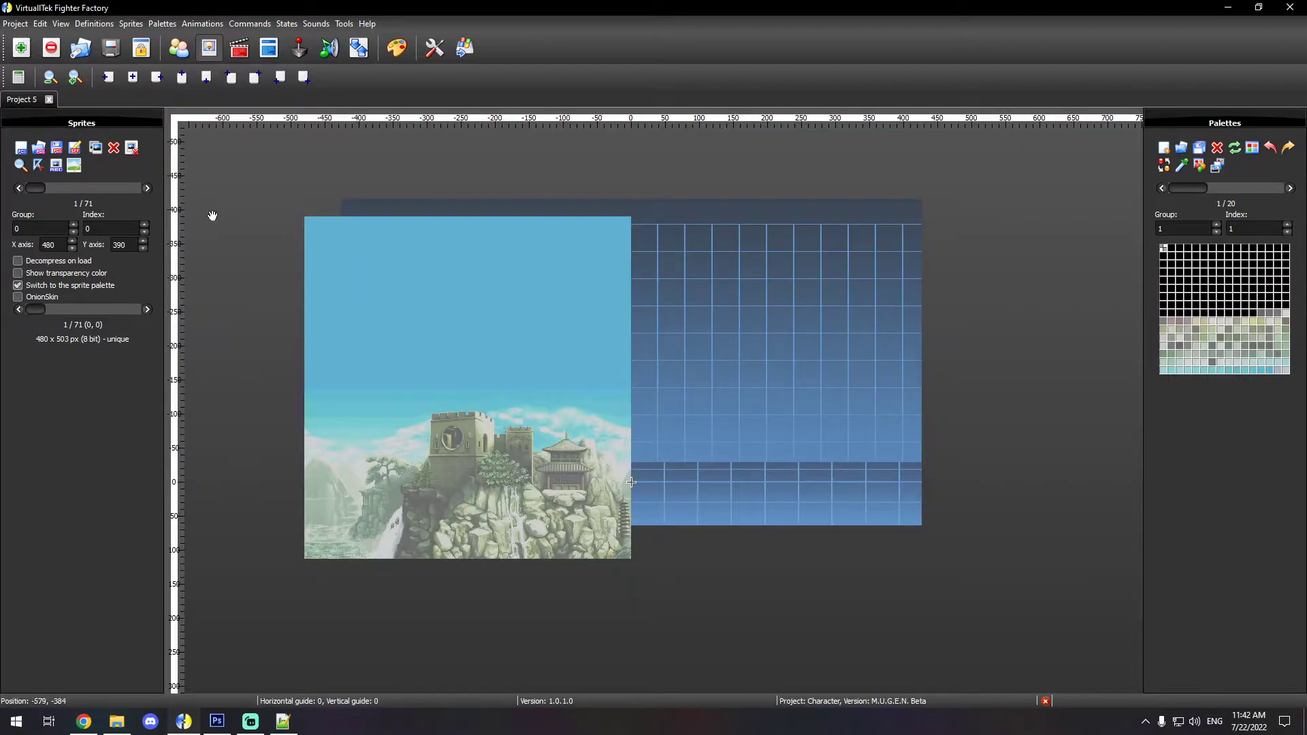
left_click_drag(36, 187, 144, 197)
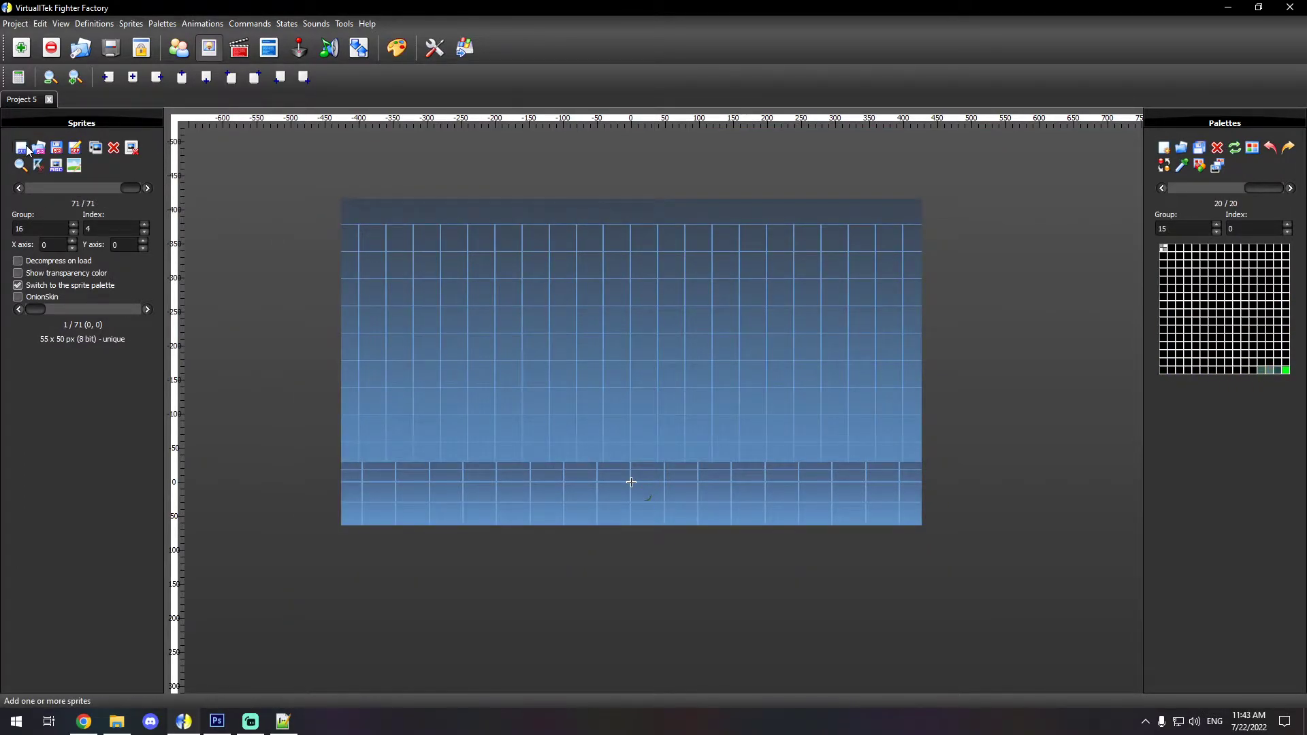
Step: Try to save the sprite file, accepting a M.U.G.E.N. save format
key("ctrl+s")
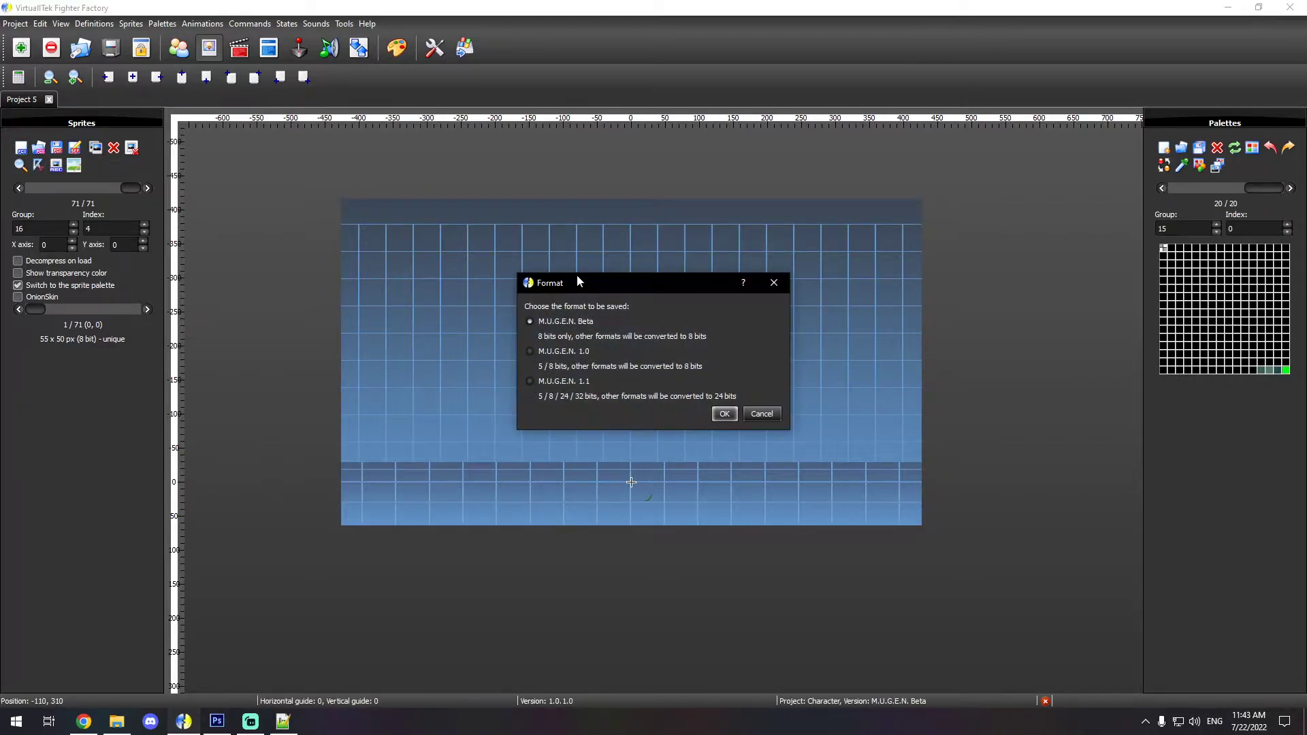
left_click(724, 414)
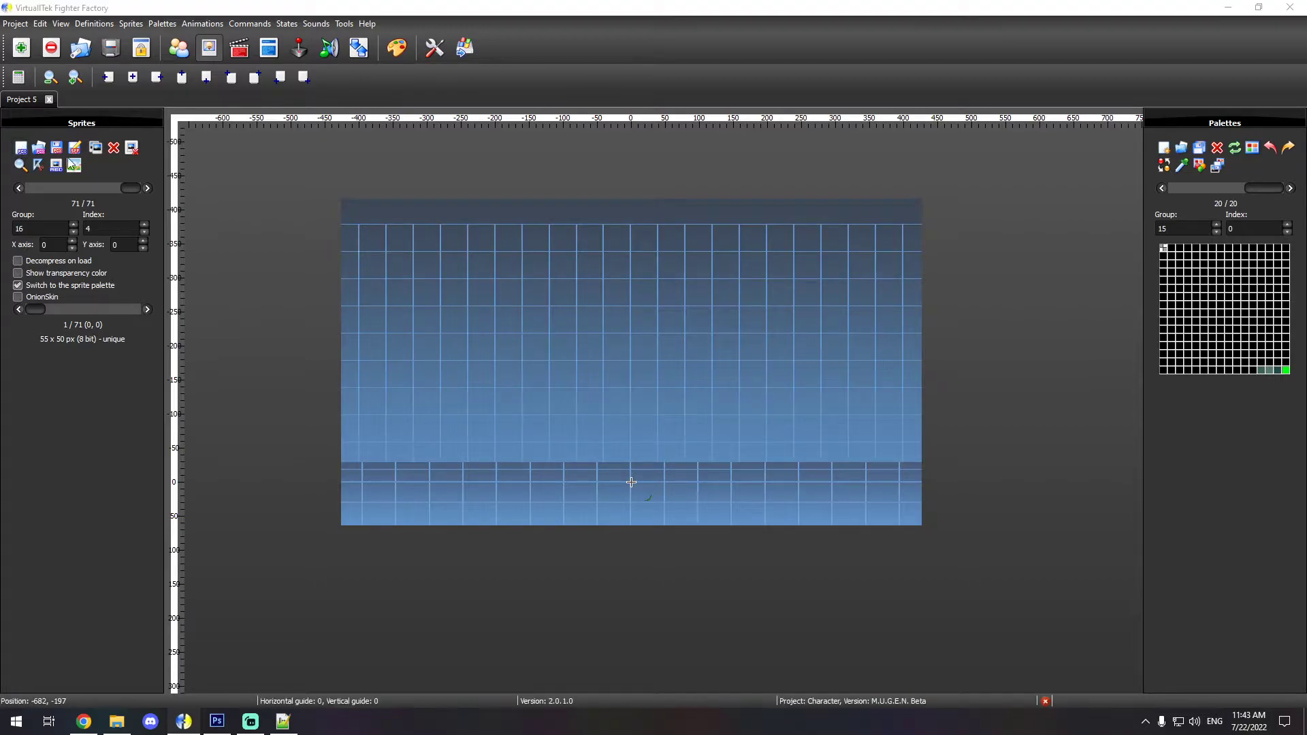
Step: Add the images ikemen000 through ikemen009 from stage ports as sprites in group 9000, with indexes starting at 1
left_click(43, 154)
left_click(224, 143)
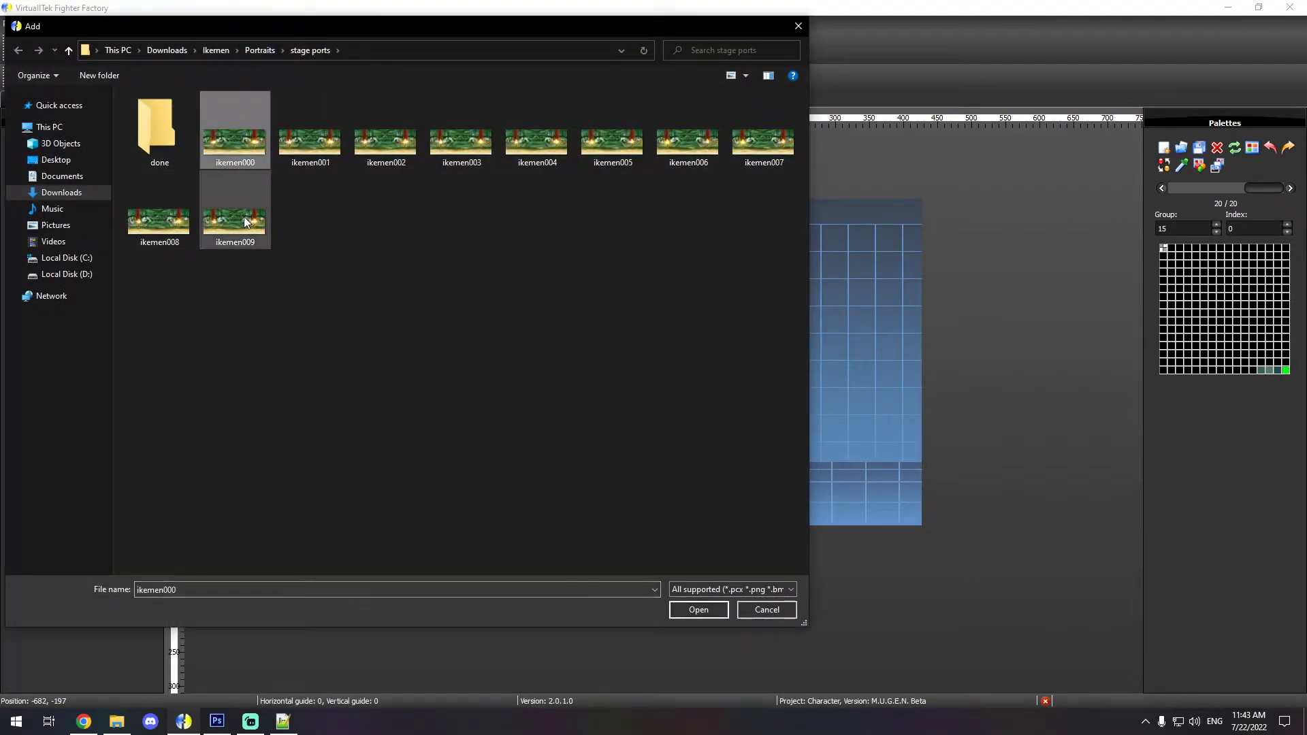
left_click(244, 217, "shift")
key("Return")
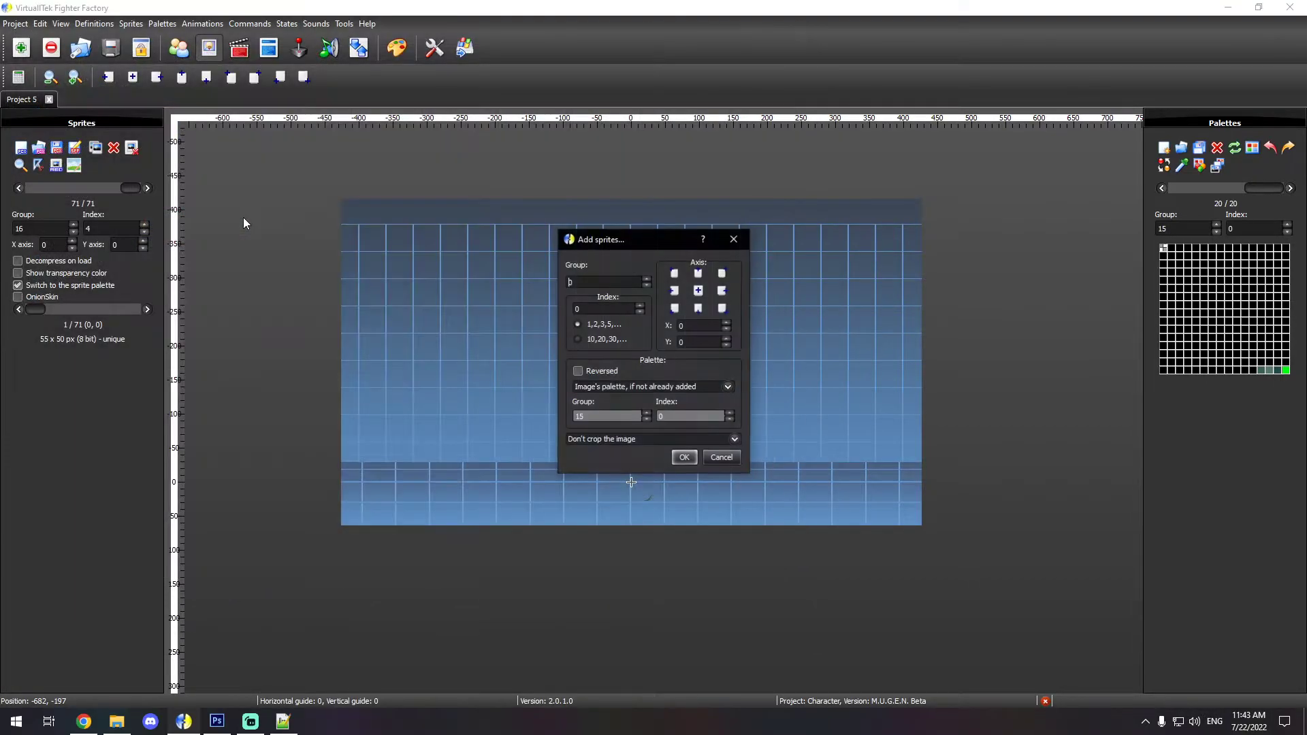
type("9000")
key("Tab")
type("1")
left_click(694, 456)
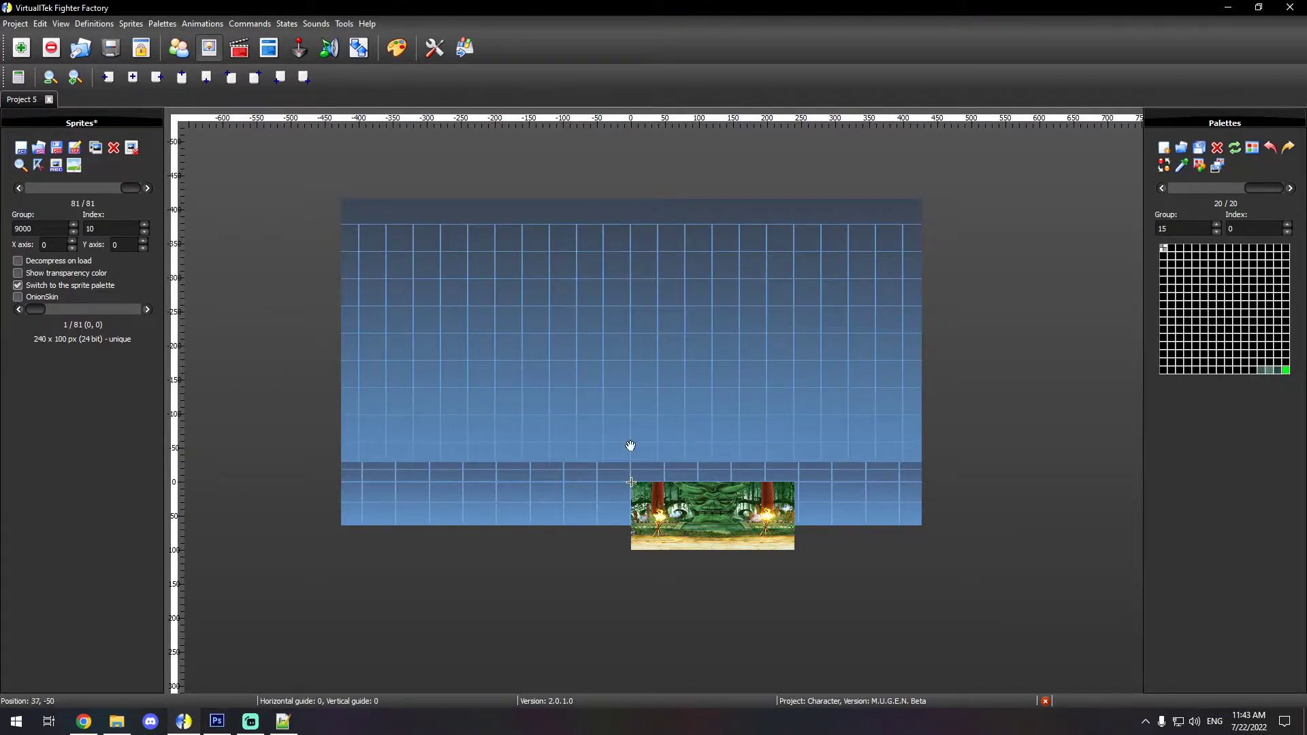
Step: Step back and forth through the added group 9000 sprites to check their images and index numbering
left_click(19, 189)
left_click(19, 189)
left_click(20, 189)
left_click(19, 189)
left_click(19, 189)
left_click(19, 189)
left_click(19, 189)
left_click(19, 190)
left_click(19, 189)
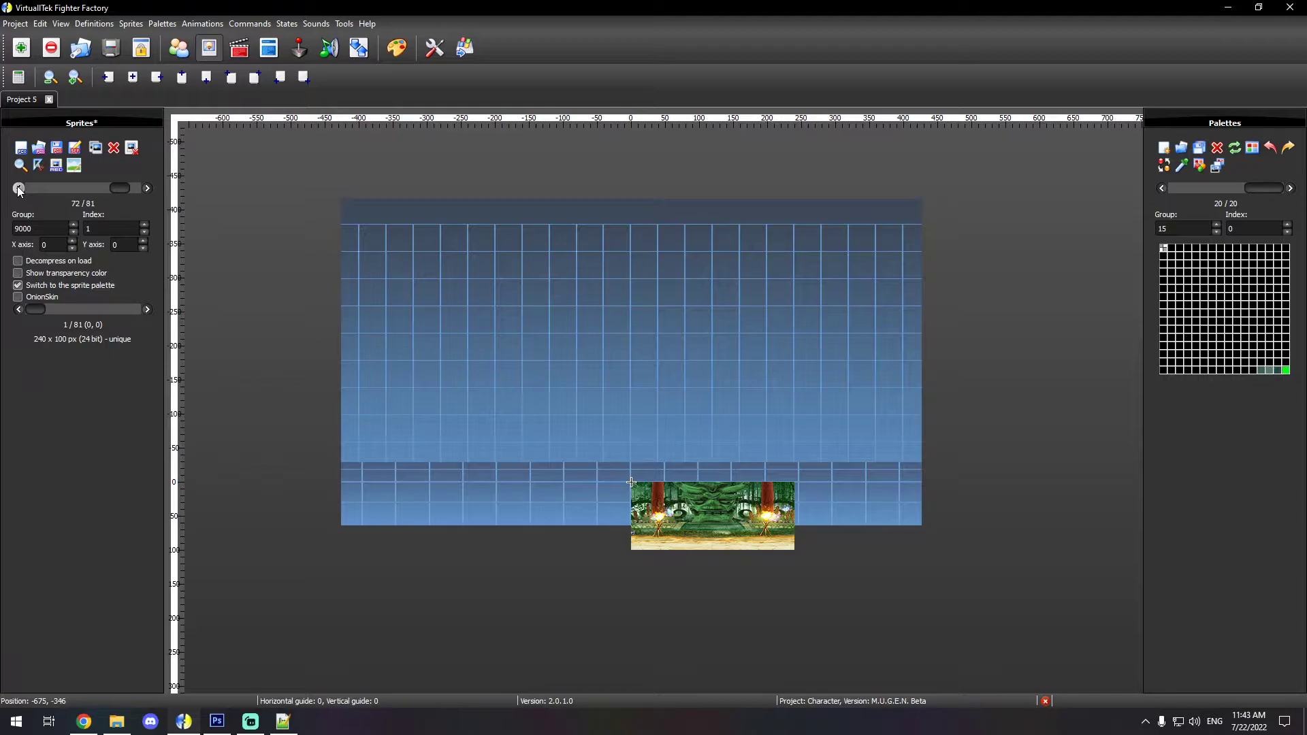
scroll(19, 191, "down", 5)
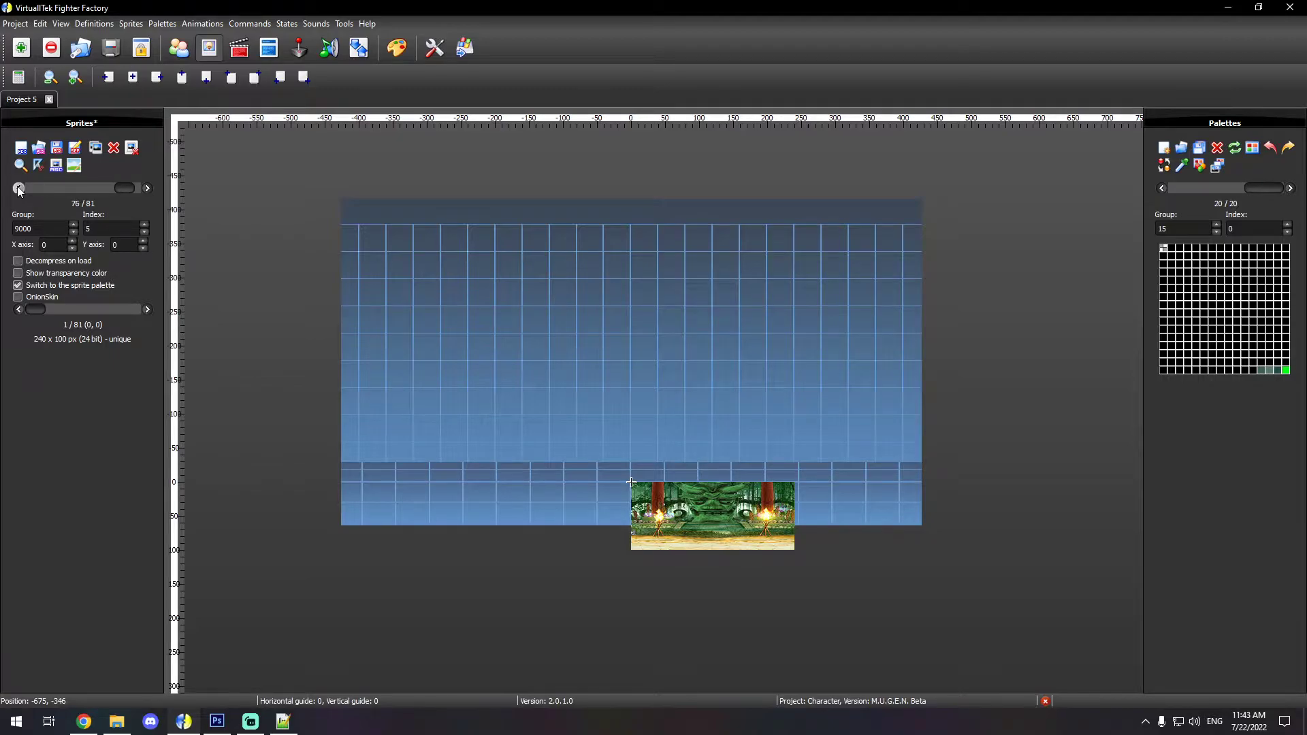
scroll(19, 191, "down", 4)
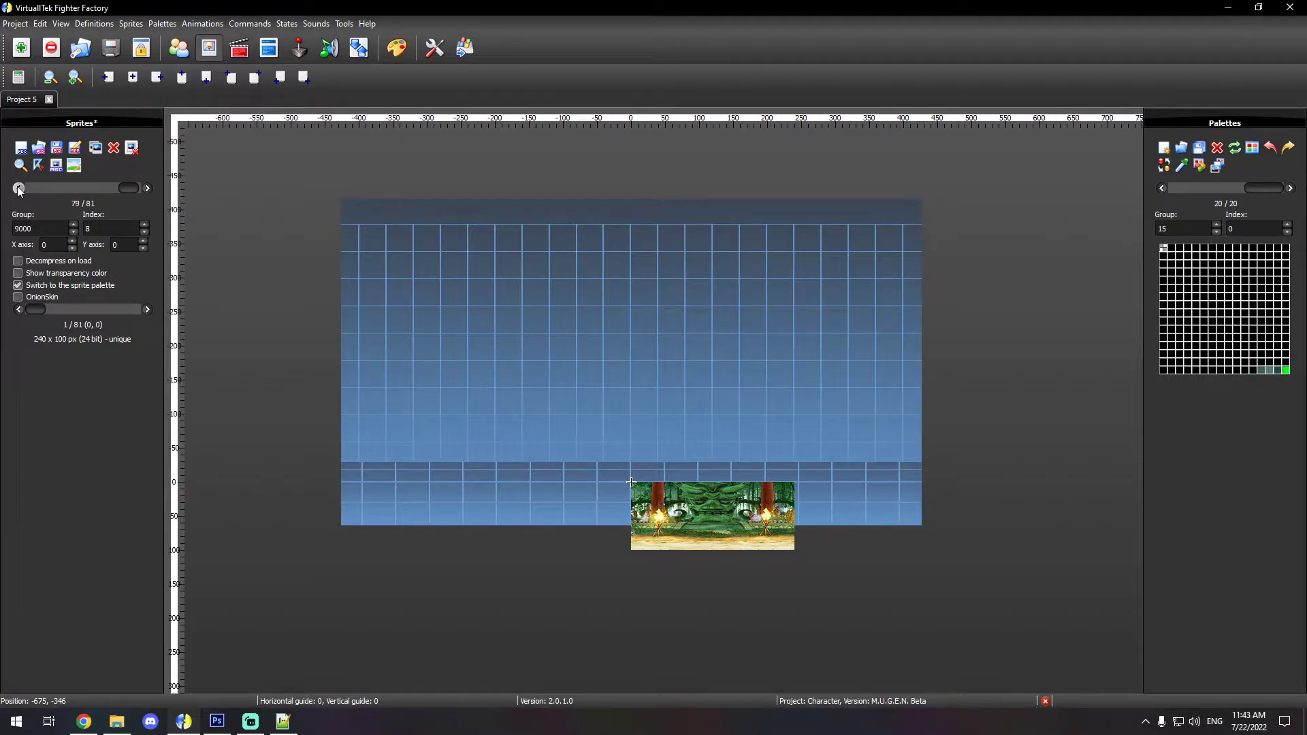
Step: Save the sprites in M.U.G.E.N. 1.1 format as DemonShrine.sff in the Ikemen stages folder, replacing the existing file
left_click(75, 150)
left_click(564, 382)
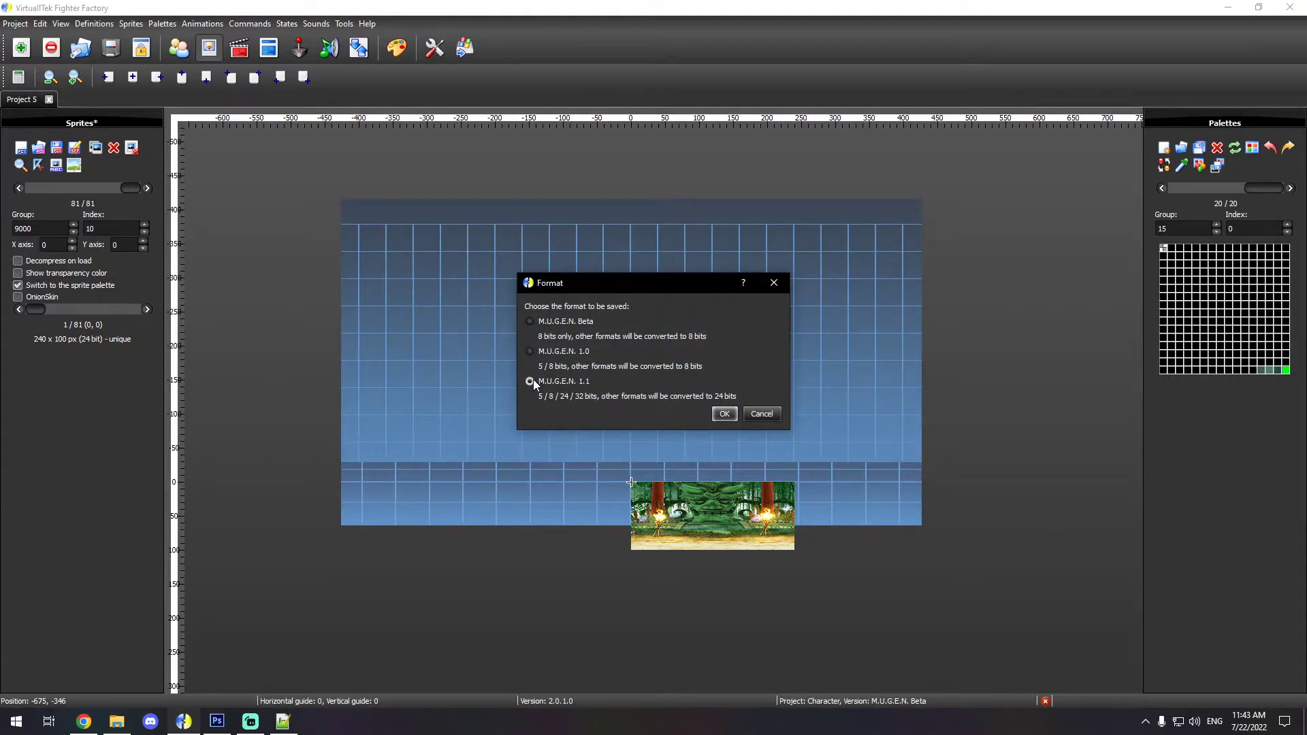
left_click(723, 413)
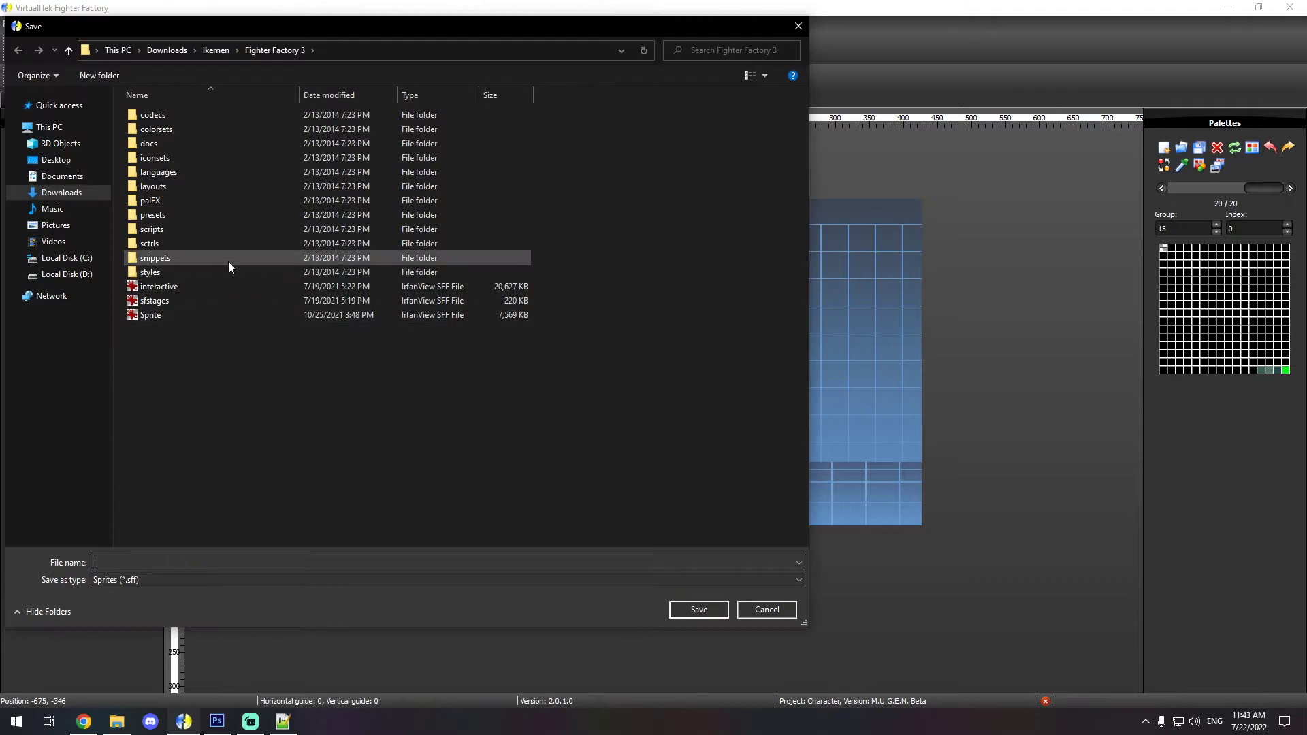
left_click(217, 51)
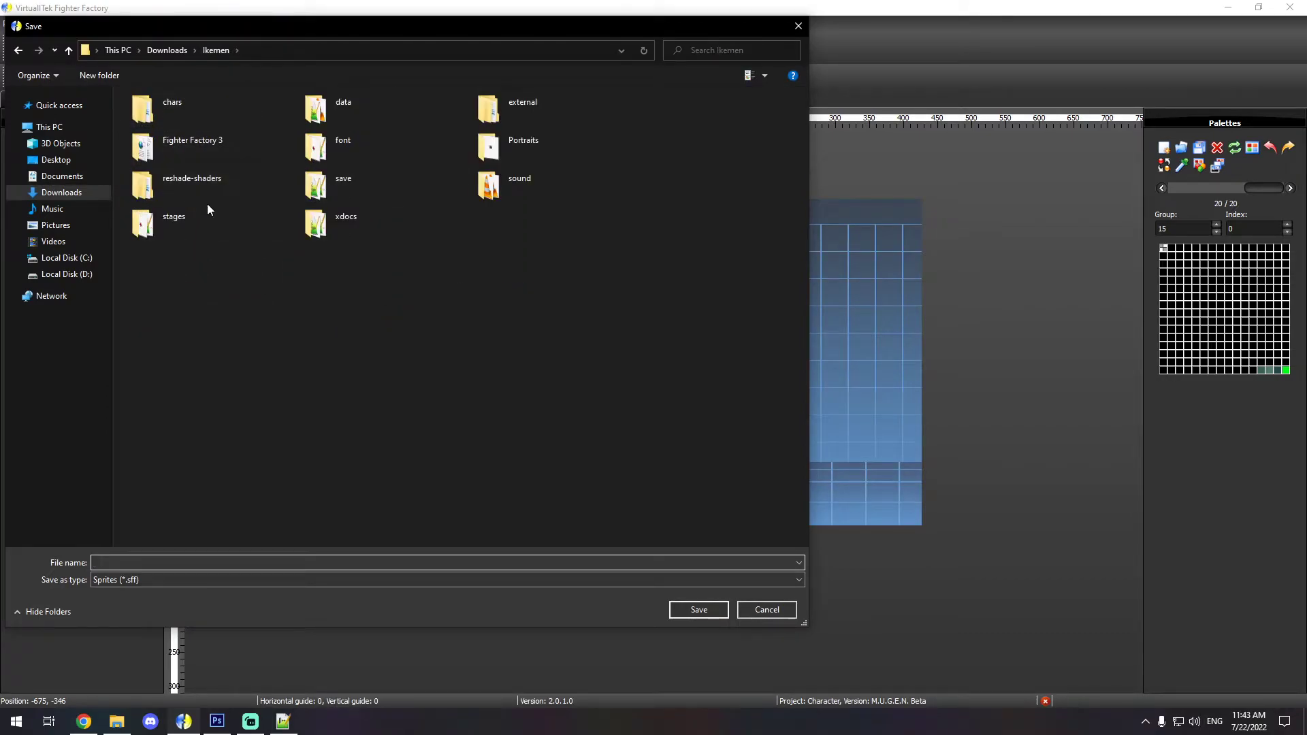
double_click(189, 215)
double_click(266, 376)
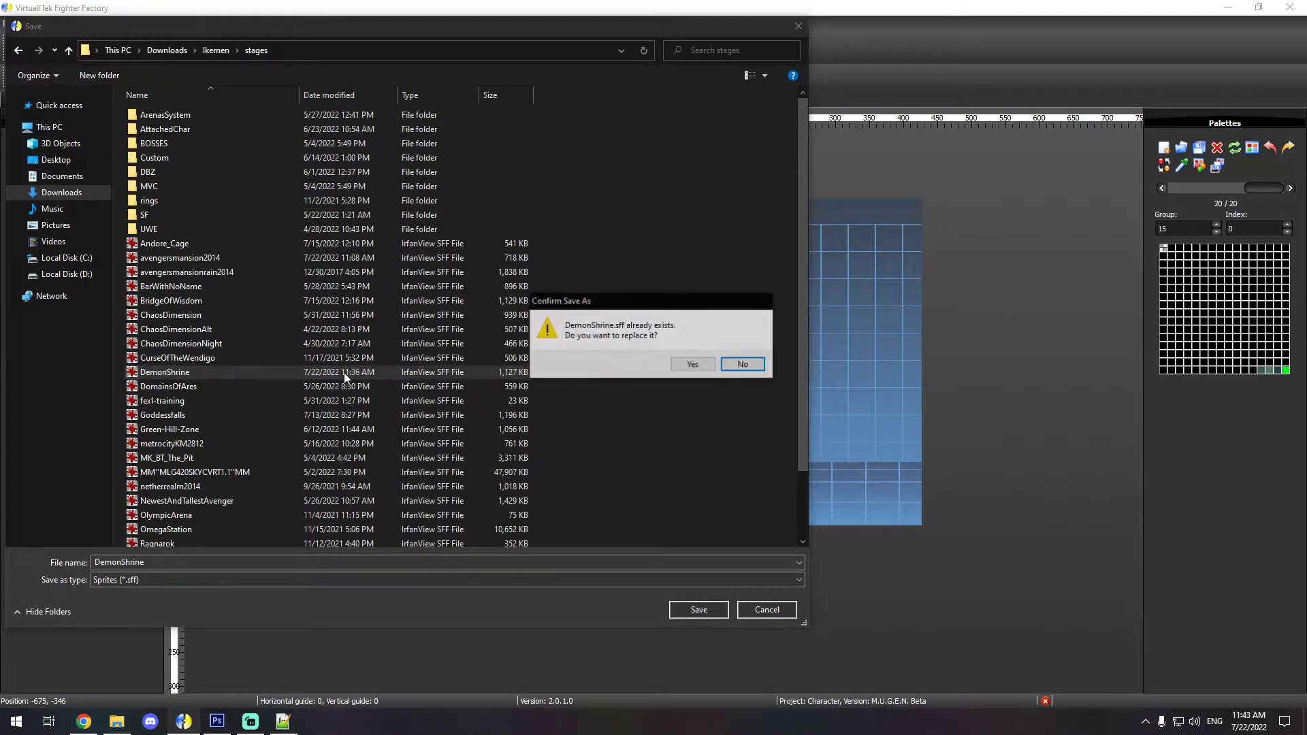
left_click(693, 364)
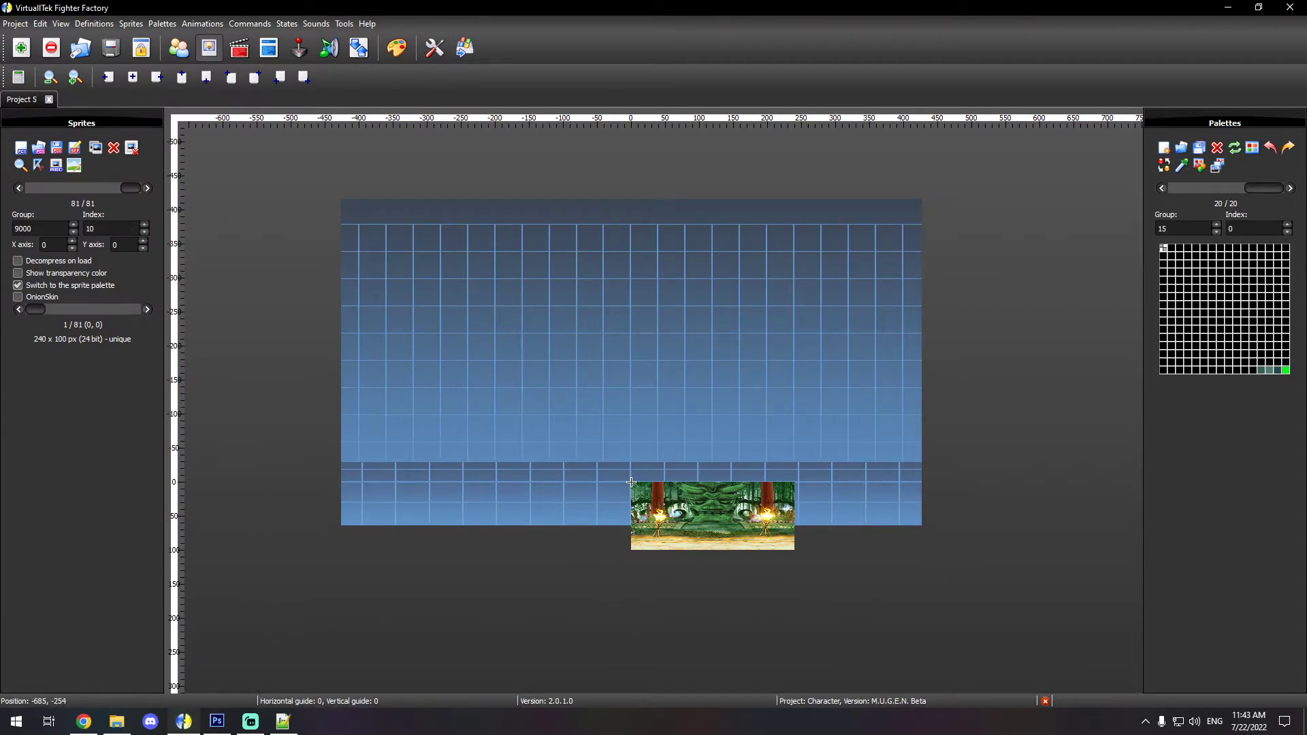
Step: In Notepad++, enter the header "[begin action ]", still without a number, on the last line of DemonShrine.def
left_click(283, 721)
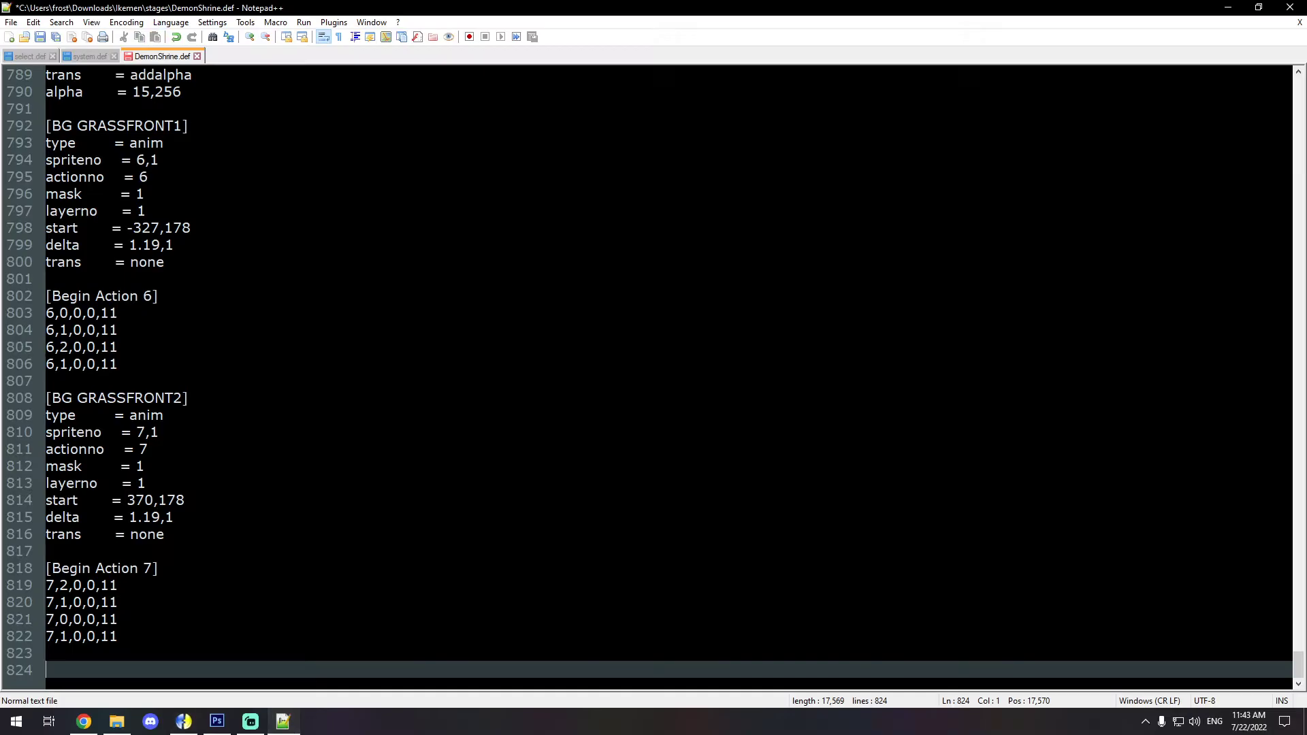
type("[]")
type("begin act")
type("ion")
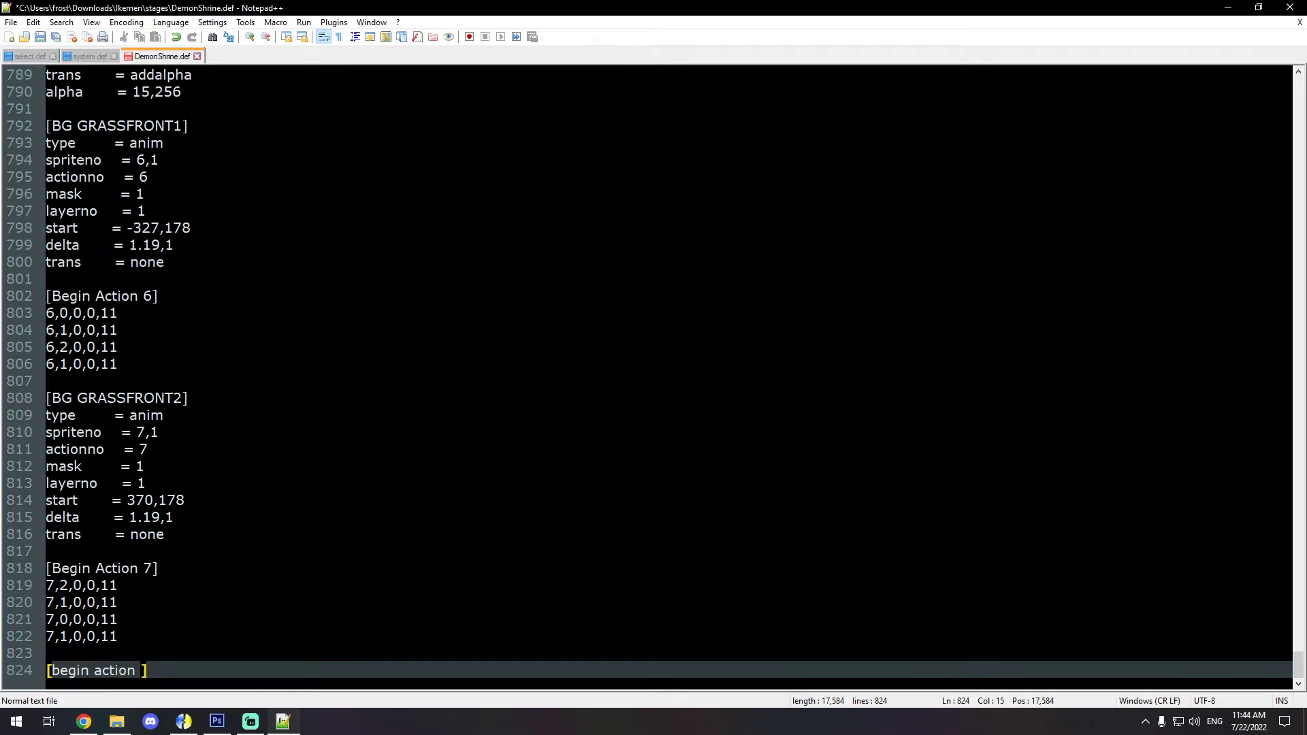
Step: Look up the stage portrait animation number in the Stage Portraits section of system.def
left_click(87, 57)
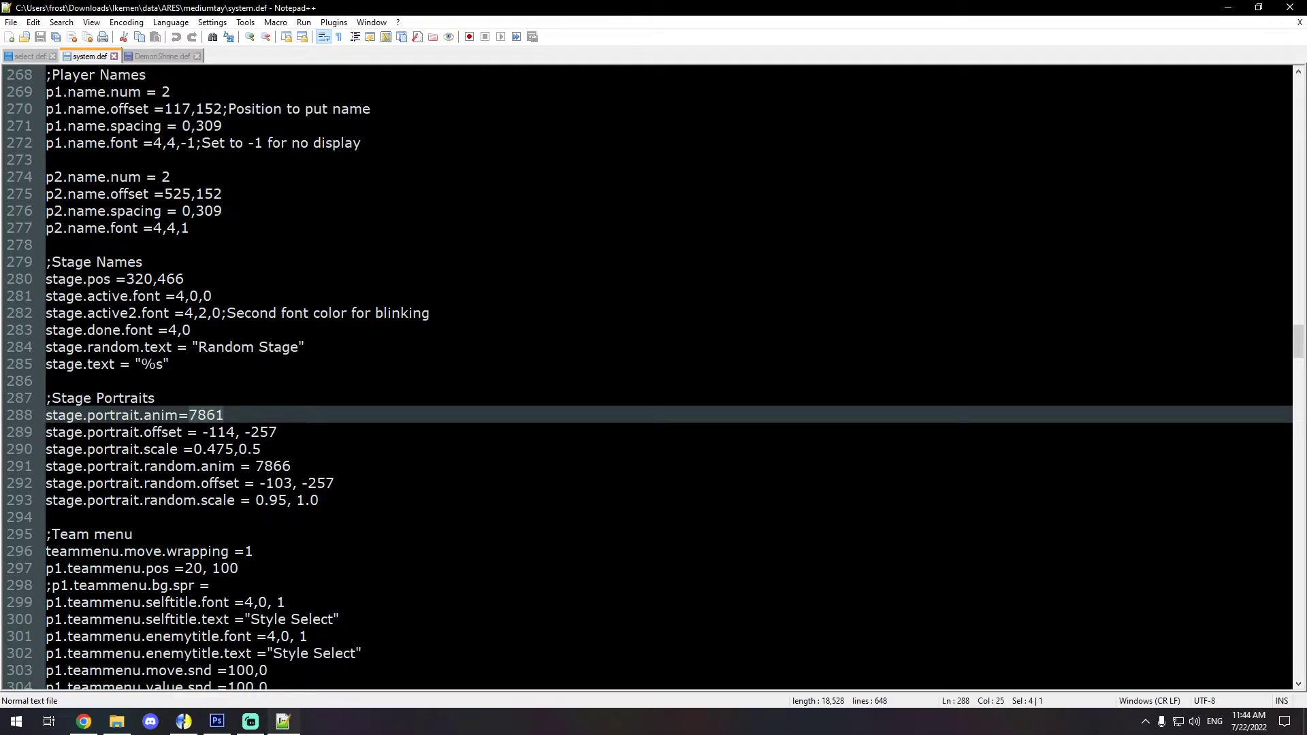
left_click(155, 398)
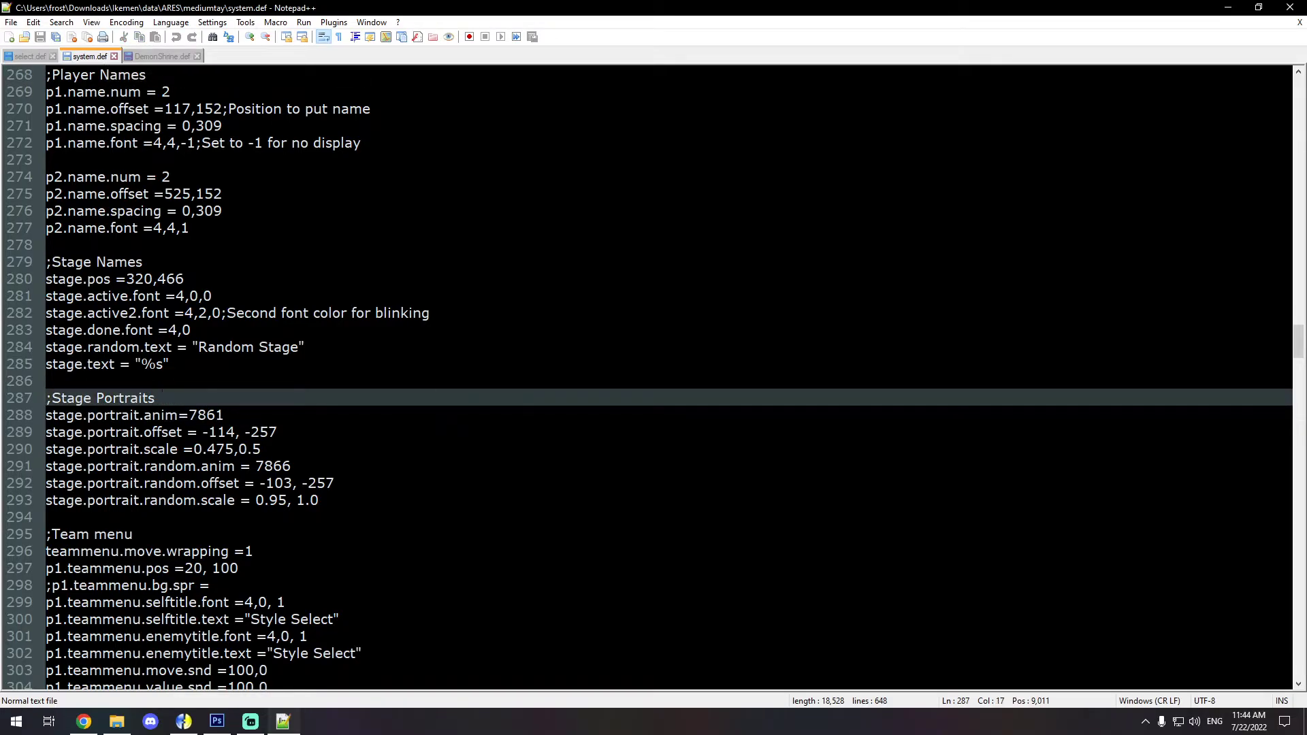
Step: Search system.def for "stage portraits" and examine the stage portrait settings, including the number assigned to stage.portrait.anim
left_click_drag(224, 416, 47, 398)
key("ctrl+f")
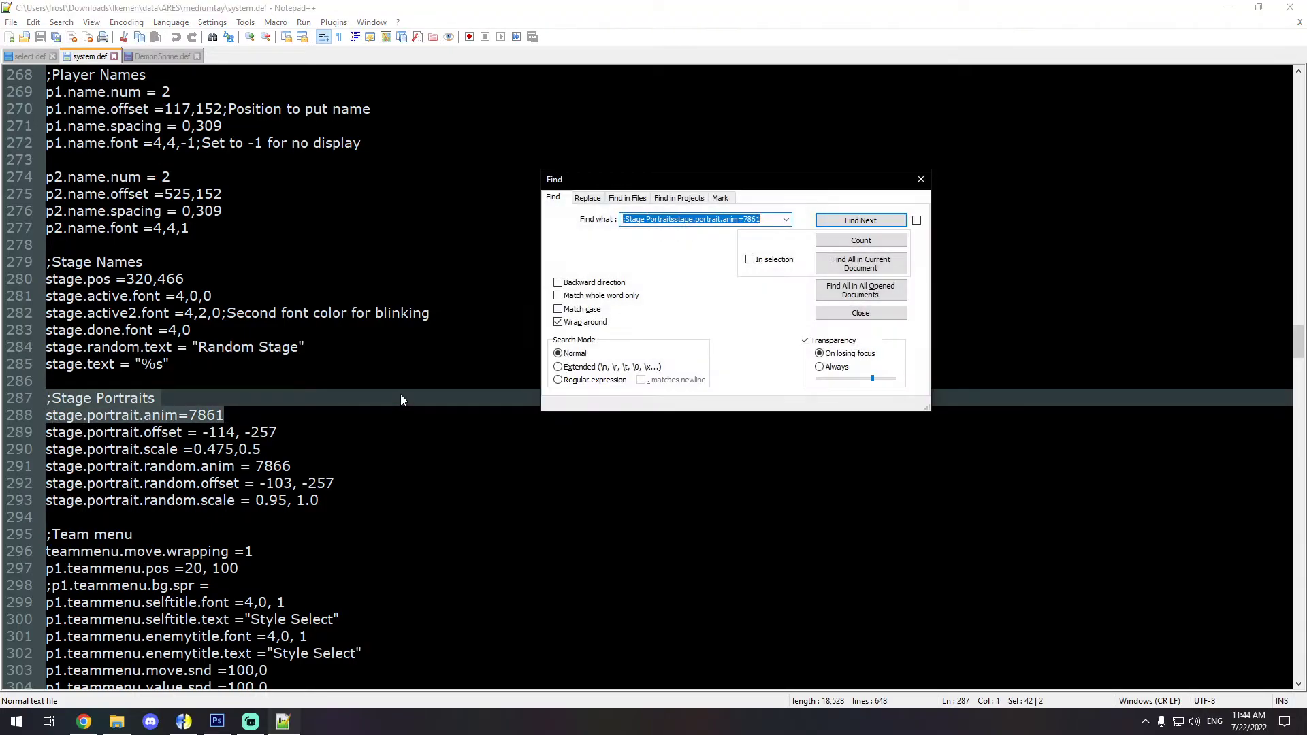
type("stage")
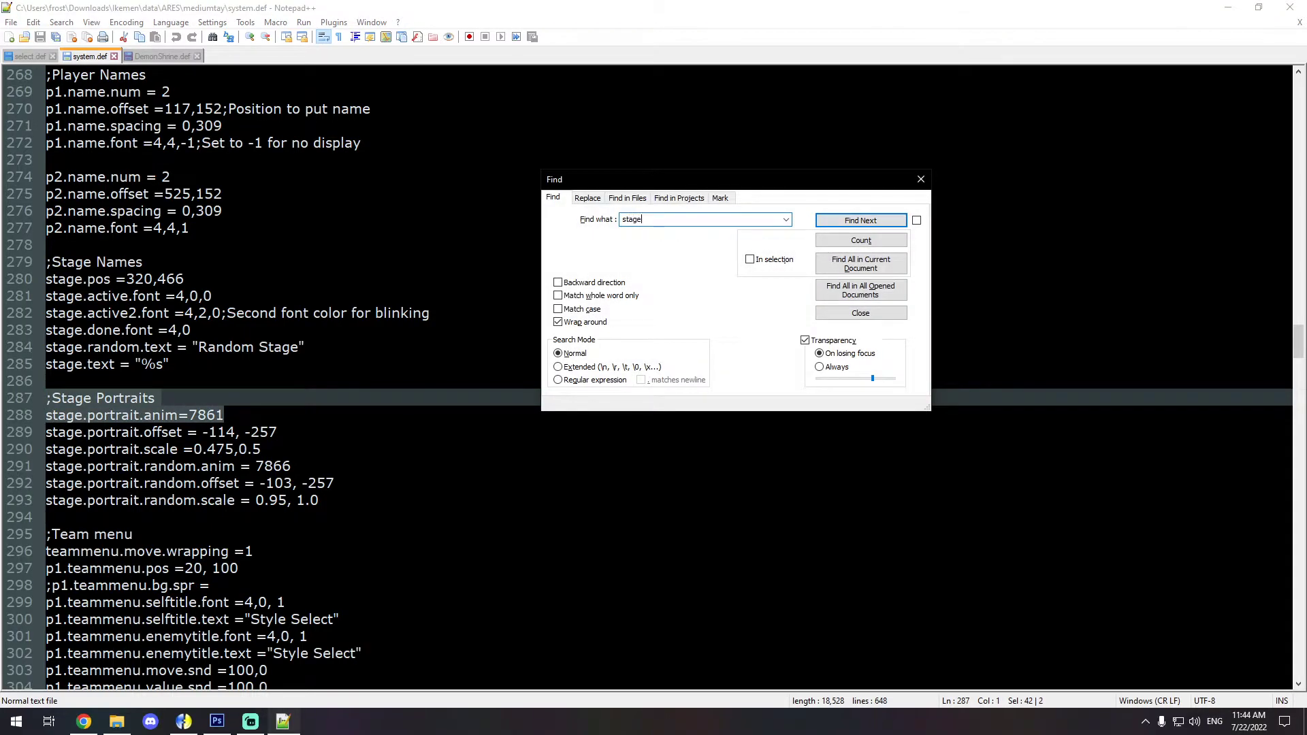
type(" portraits")
key("Return")
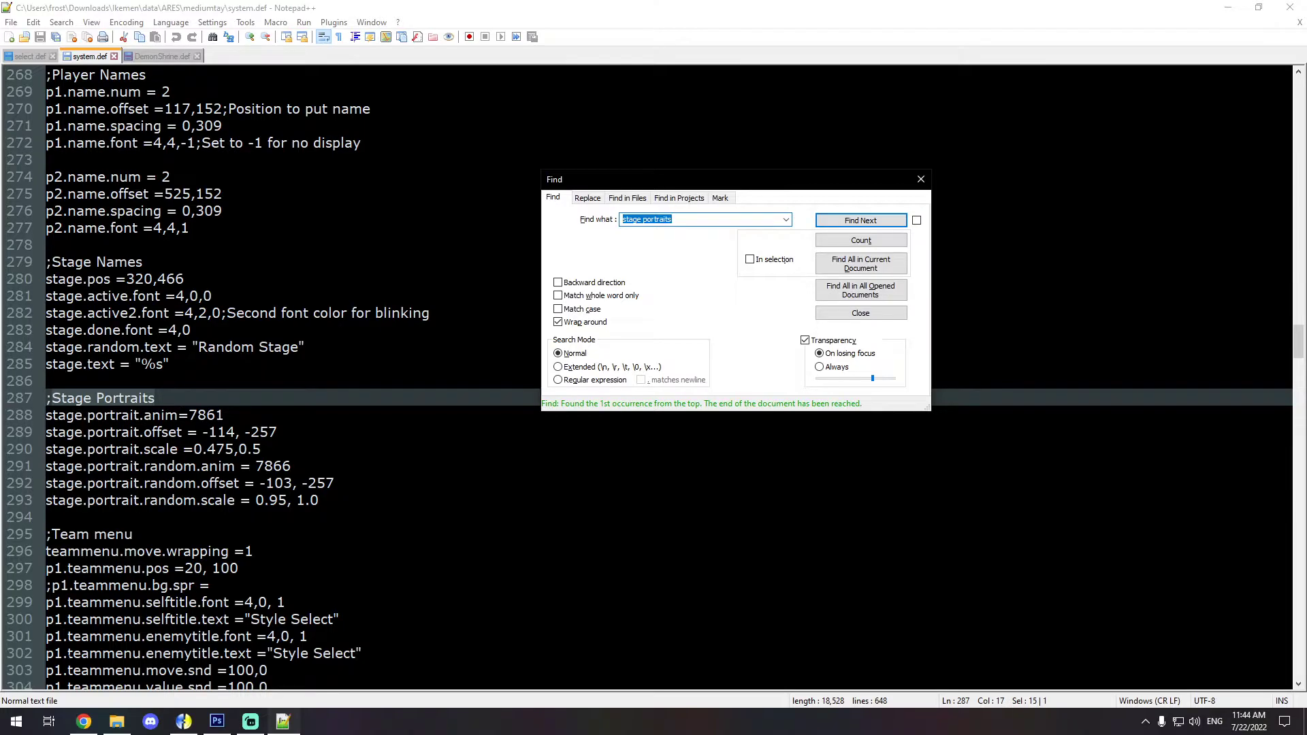
left_click_drag(318, 500, 45, 414)
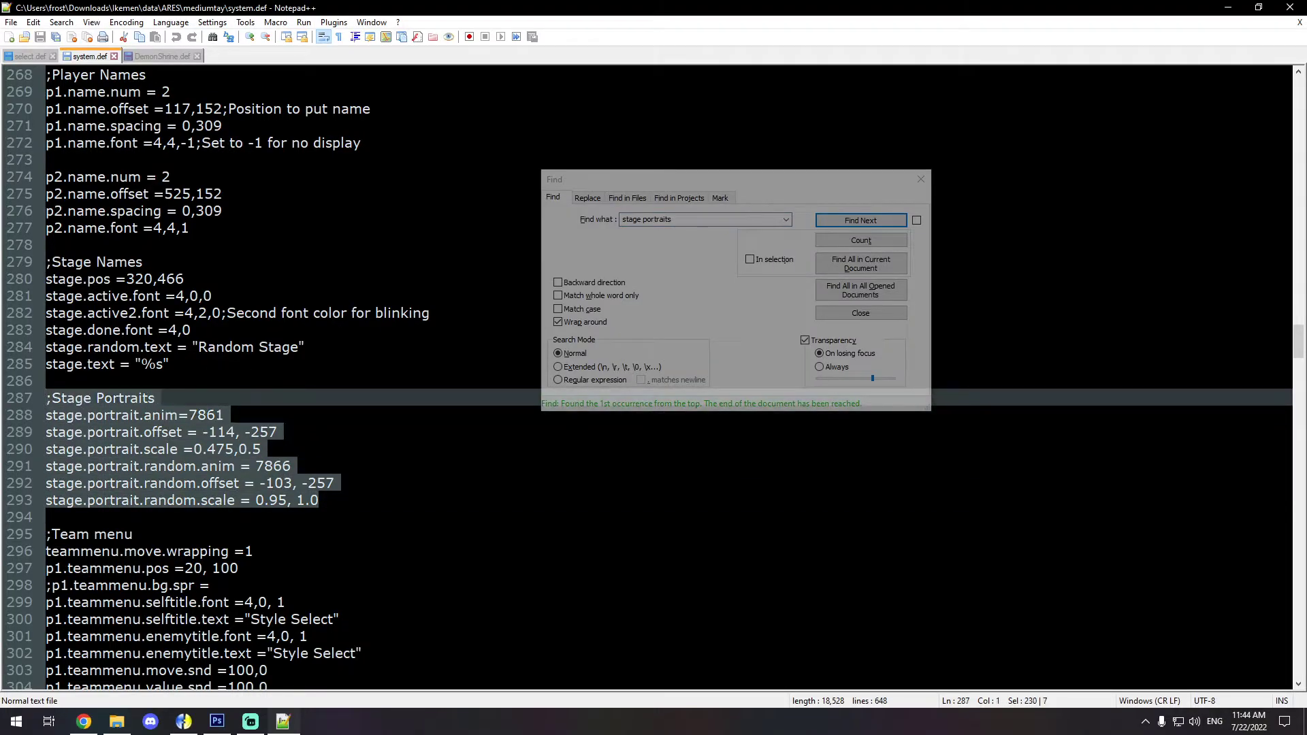
left_click(136, 448)
left_click(235, 411)
key("shift+Home")
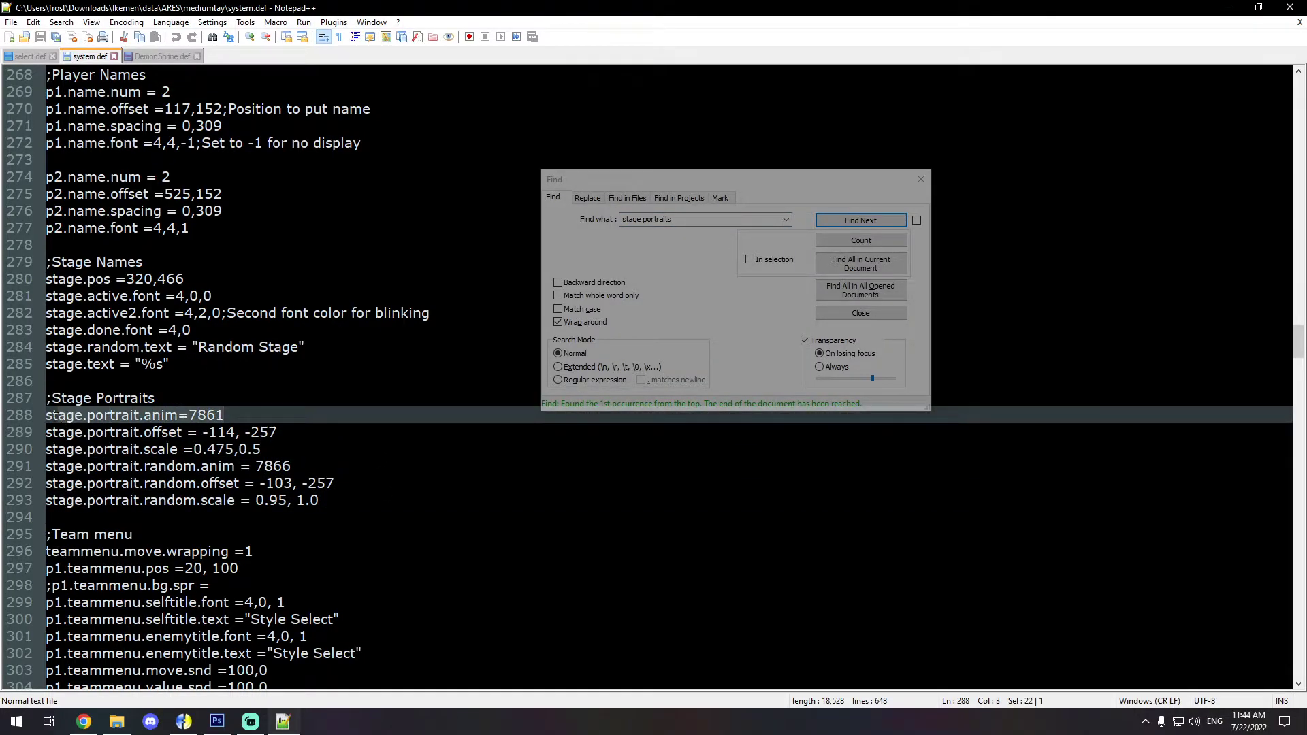
double_click(206, 416)
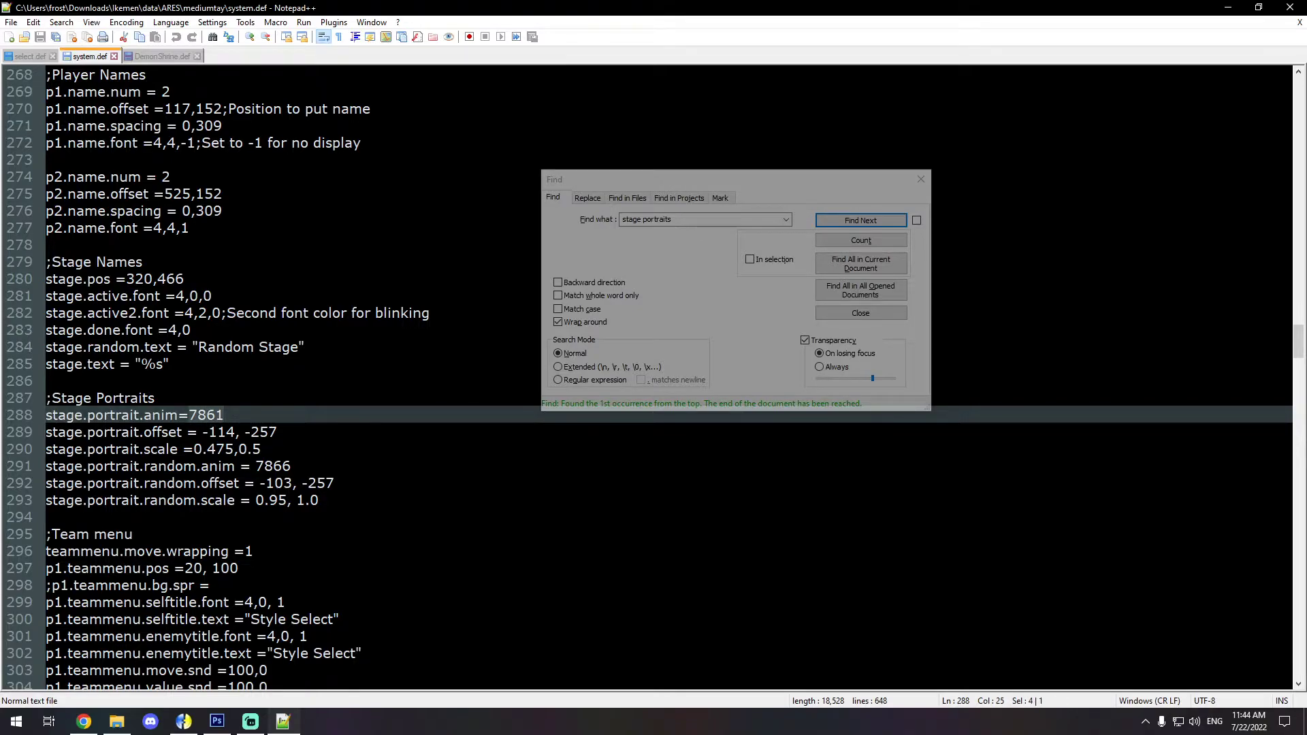
Step: Complete the header on the last line of DemonShrine.def with action number 7861, checking it against stage.portrait.anim in system.def
left_click(151, 60)
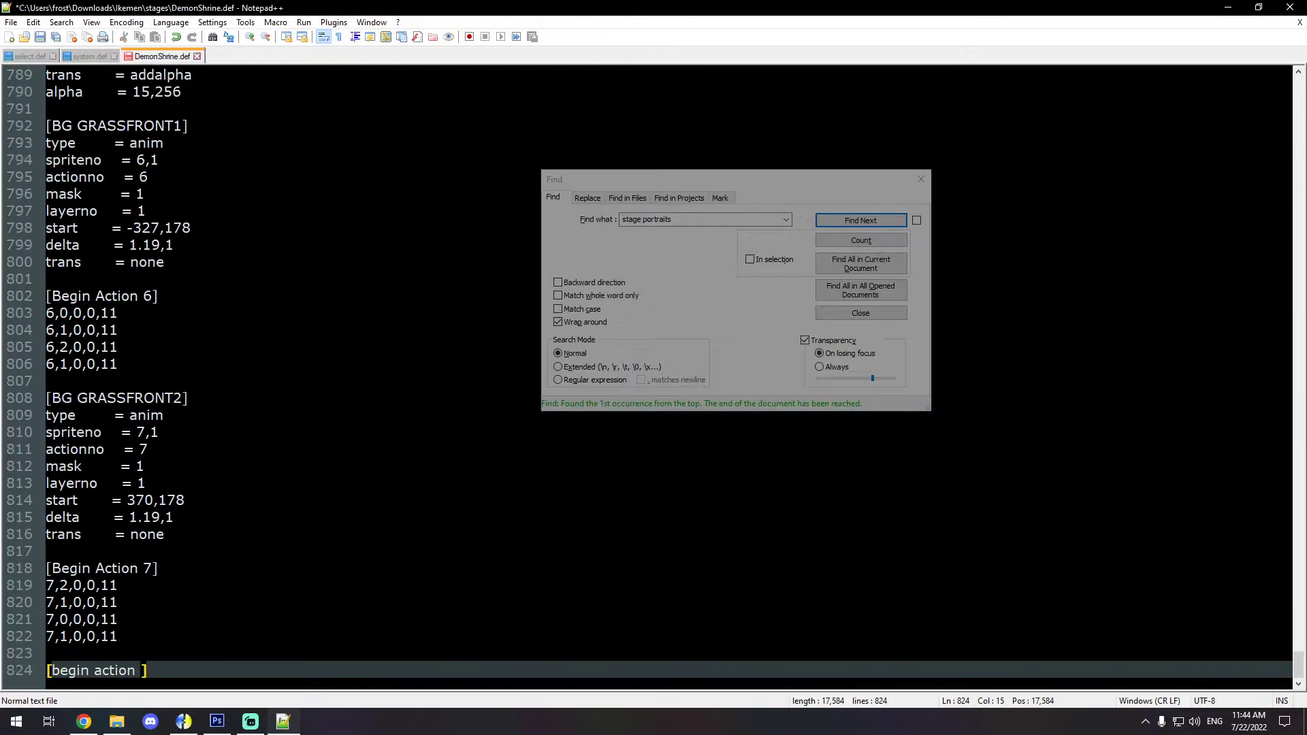
type("7861")
left_click(81, 56)
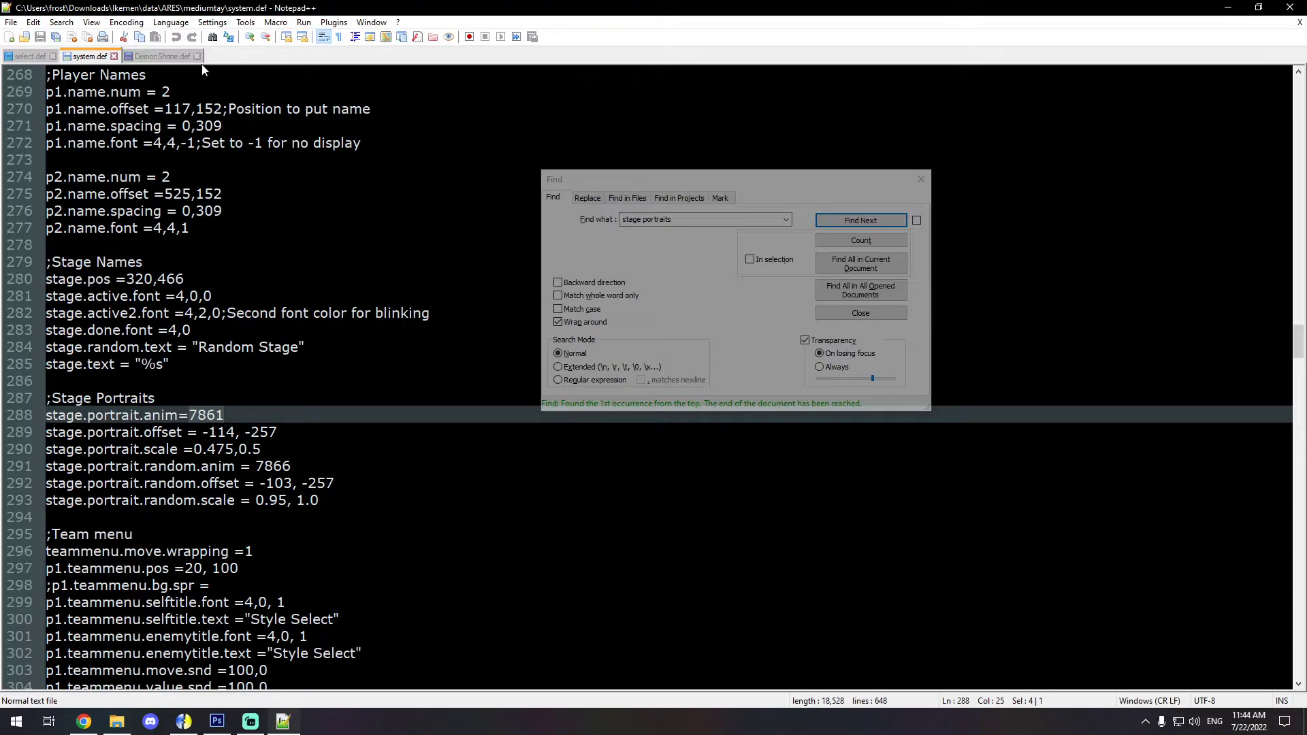
left_click(155, 57)
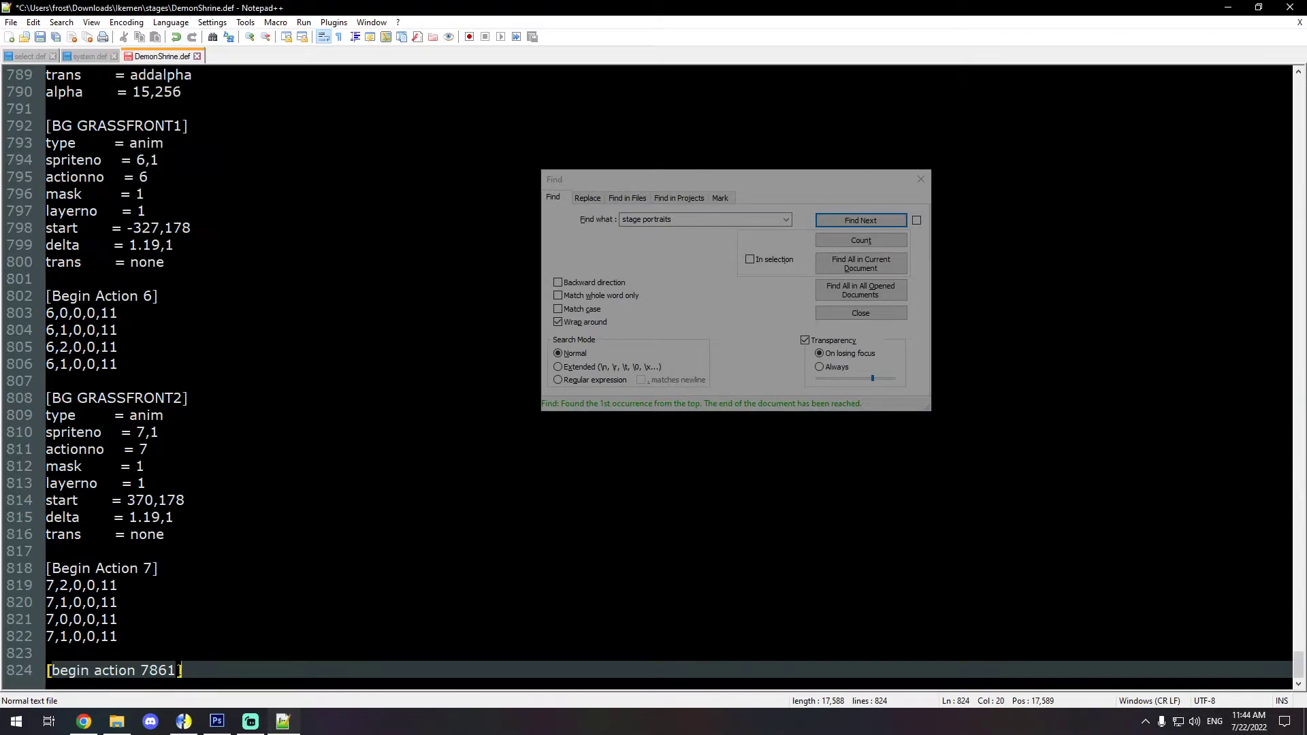
Step: Add the first animation frame "9000,1,0,0,6" on a new line below the "[begin action 7861]" header
key("Return")
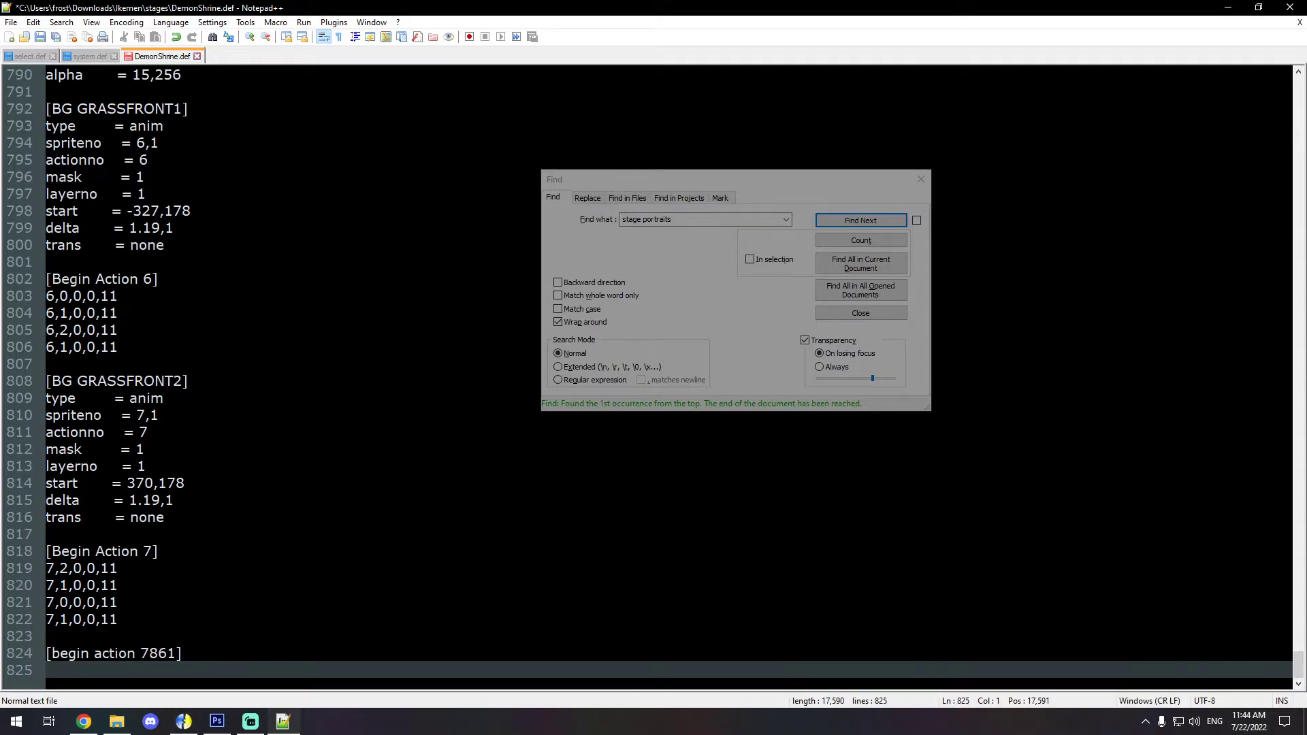
type("9000,1,0,0,6+")
key("BackSpace")
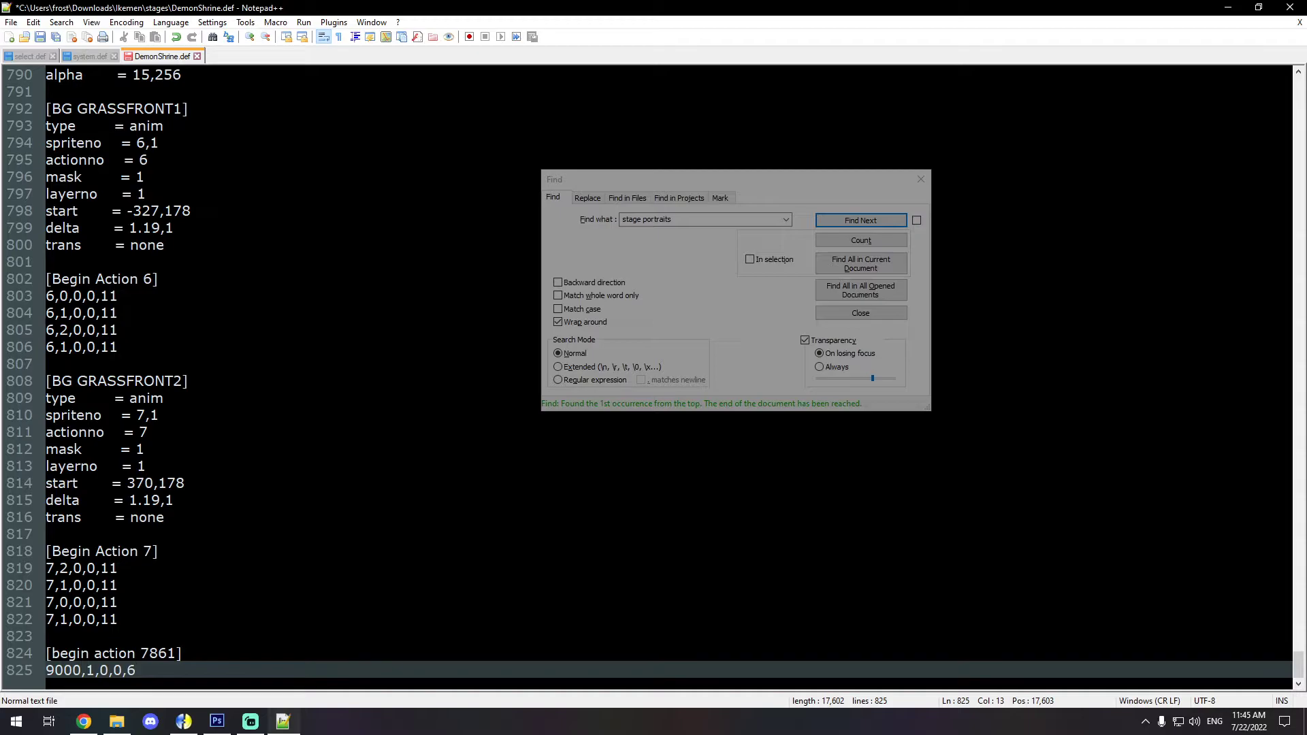
Step: Duplicate the "9000,1,0,0,6" line until action 7861 has ten frame lines
left_click_drag(143, 670, 46, 670)
left_click(163, 667)
key("ctrl+d")
key("ctrl+d")
key("ctrl+d")
key("ctrl+d")
key("ctrl+d")
key("ctrl+d")
key("ctrl+d")
key("ctrl+d")
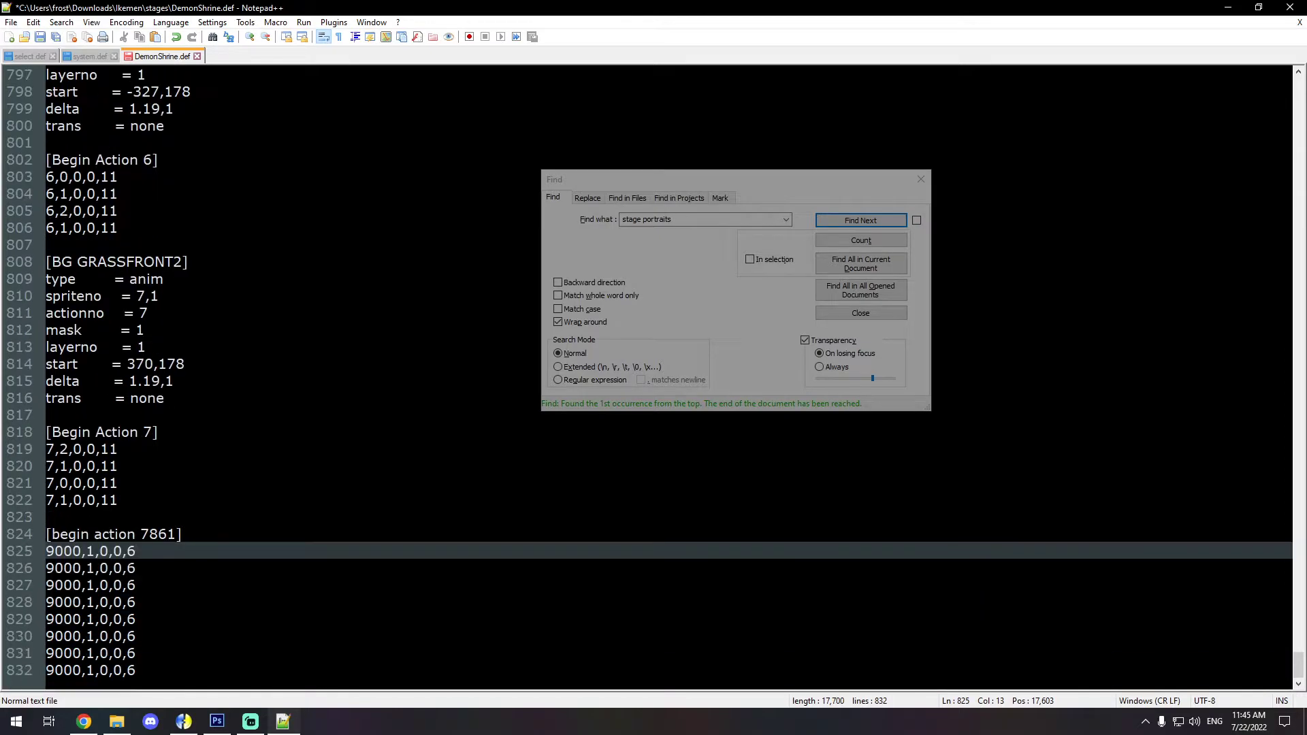
key("ctrl+d")
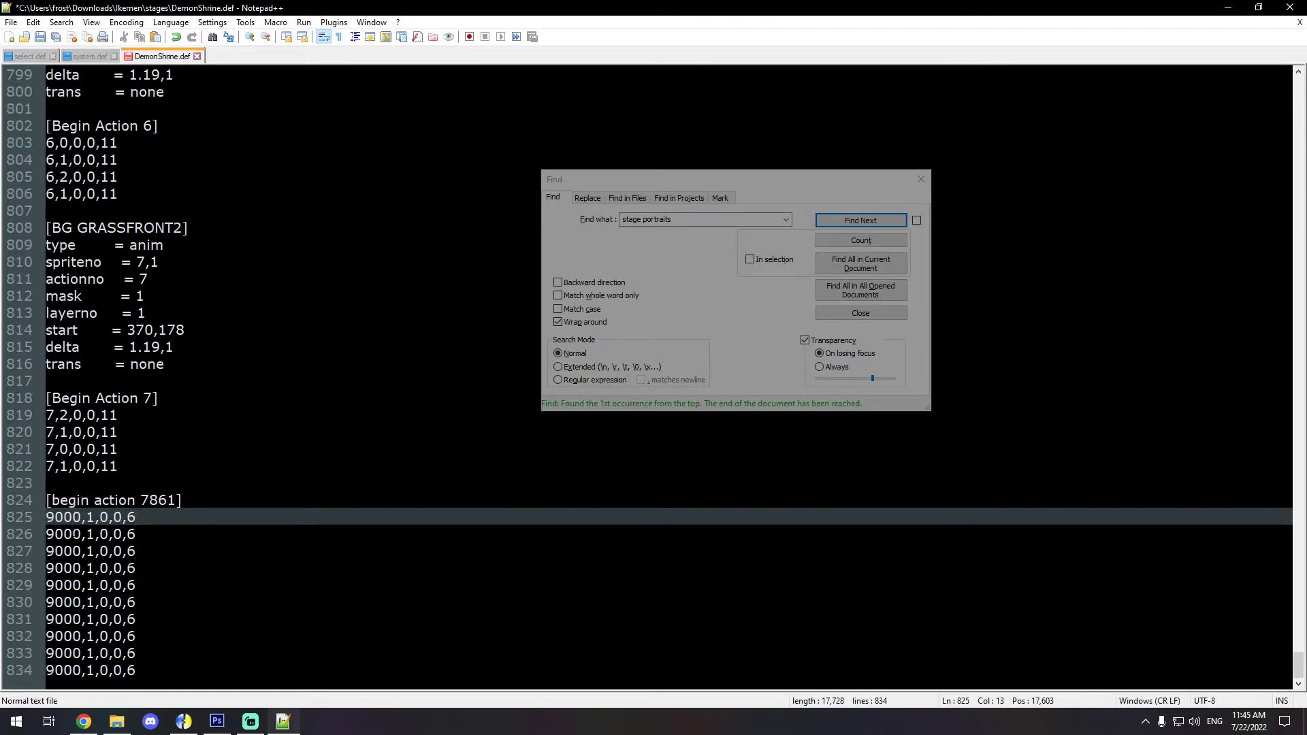
Step: Renumber the sprite indexes of the nine duplicated frame lines from 2 to 10 and save DemonShrine.def
double_click(90, 534)
type("2")
double_click(91, 550)
type("3")
double_click(90, 567)
type("4")
double_click(90, 584)
type("5")
double_click(89, 601)
type("6")
double_click(90, 619)
key("BackSpace")
type("7")
double_click(90, 635)
type("8")
double_click(90, 652)
type("9")
double_click(90, 670)
type("10")
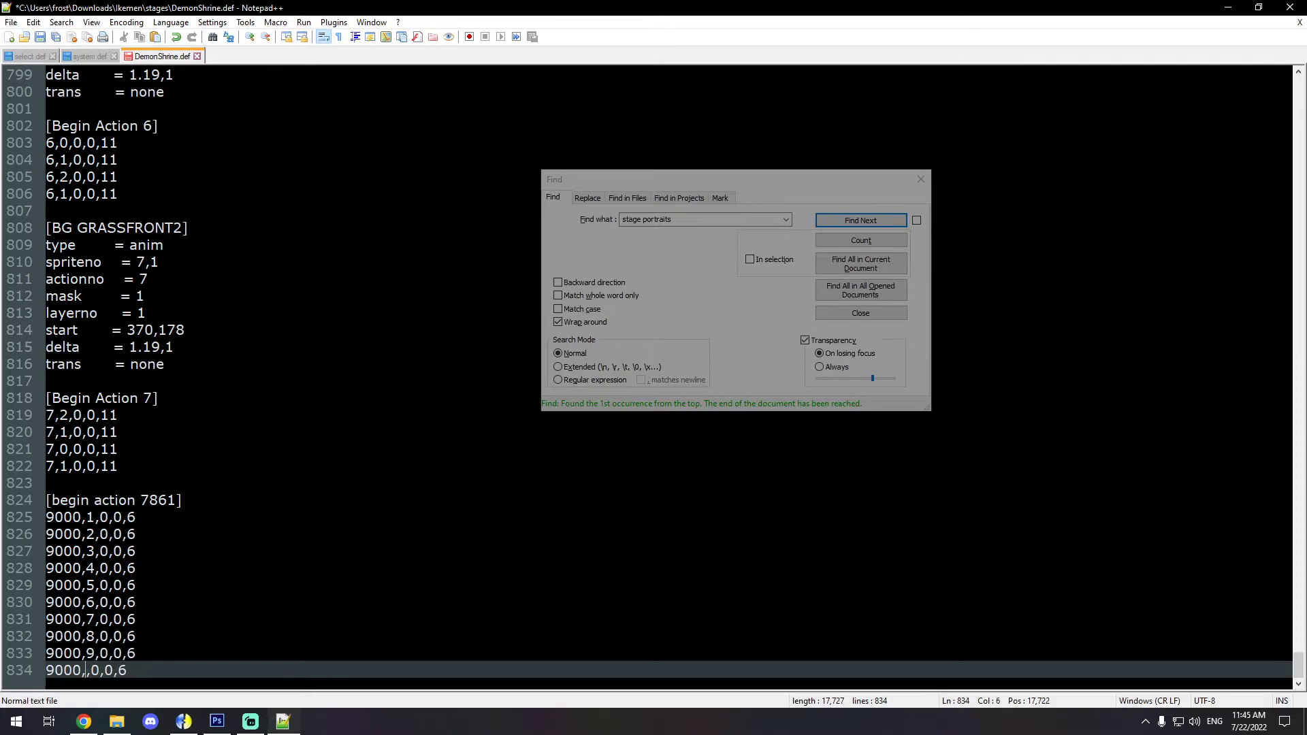
key("ctrl+s")
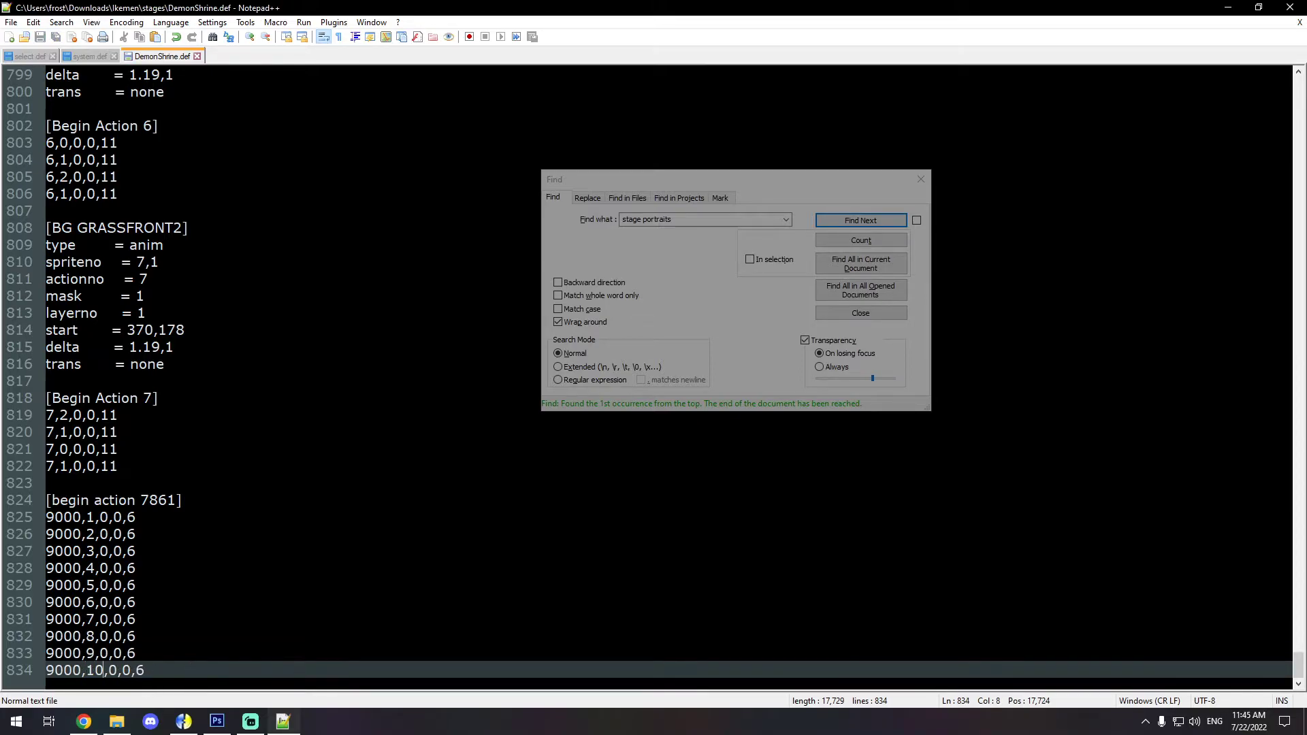
Step: In File Explorer, go up to the Ikemen folder and launch Ikemen_GO_x86
left_click(124, 726)
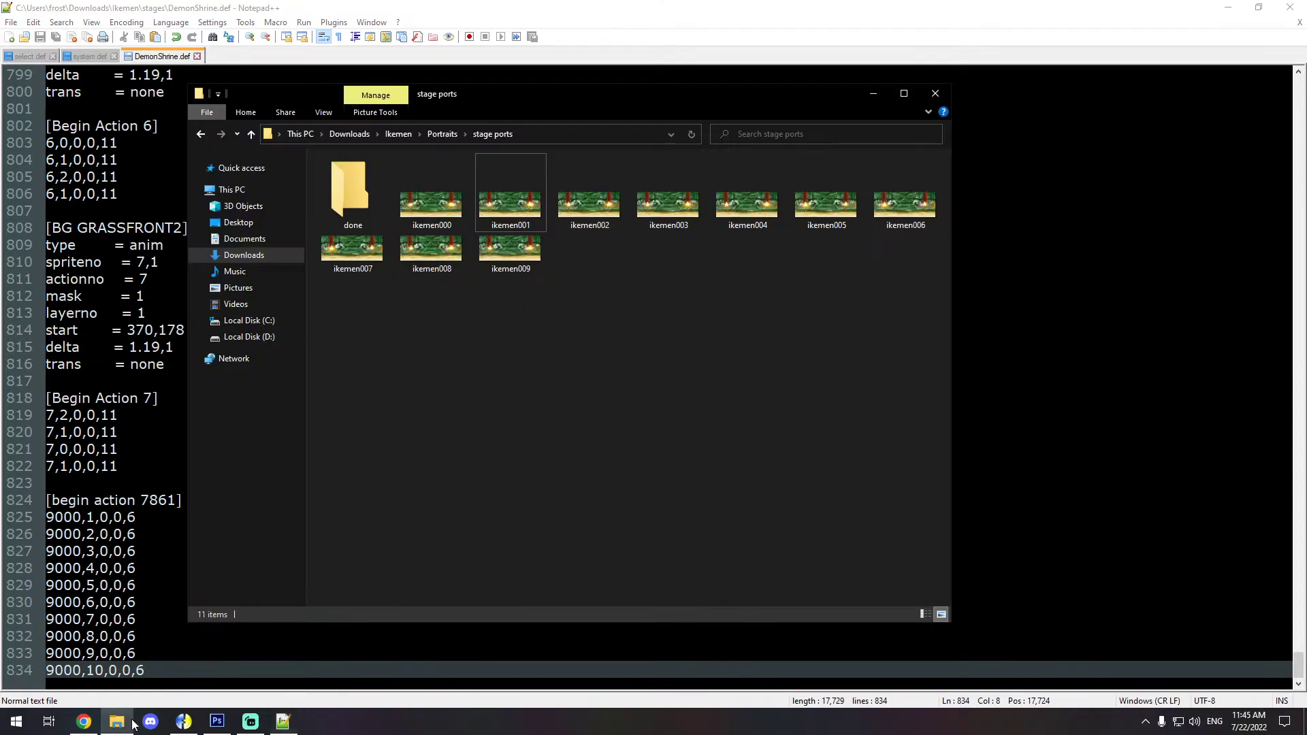
left_click(399, 134)
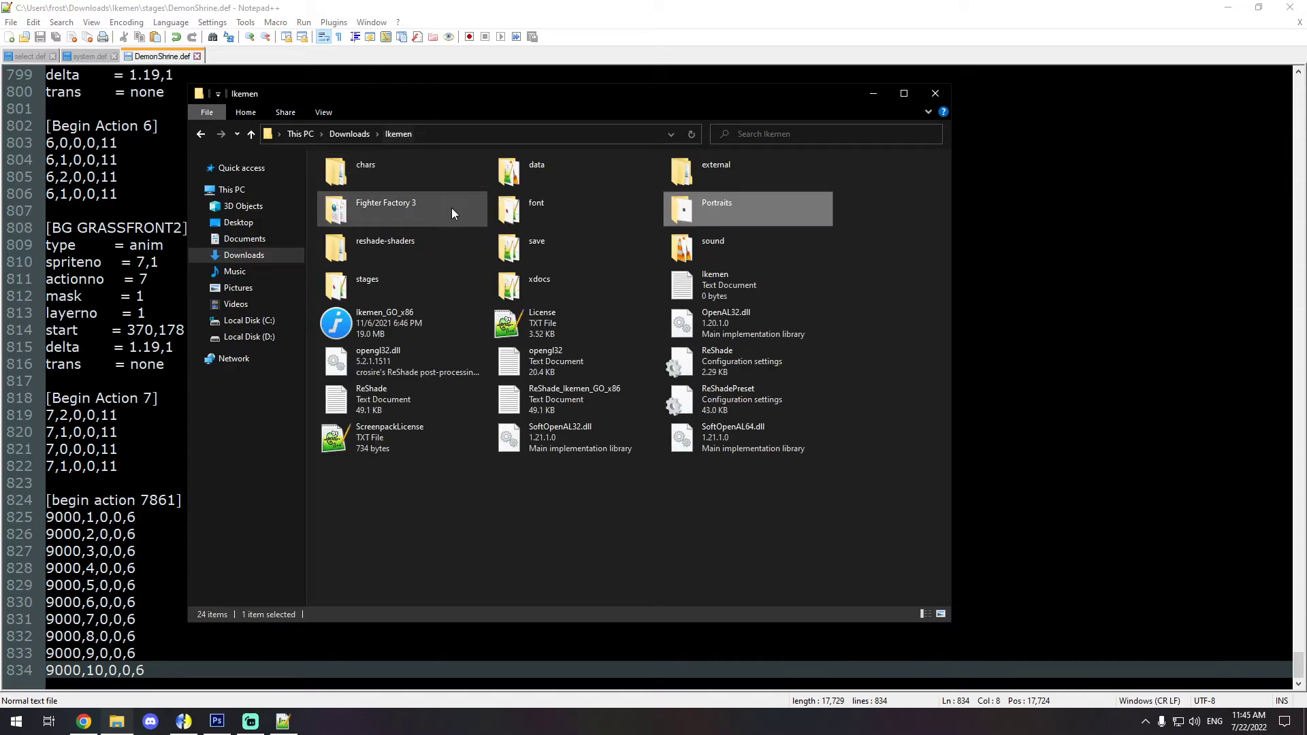
left_click(378, 321)
key("Return")
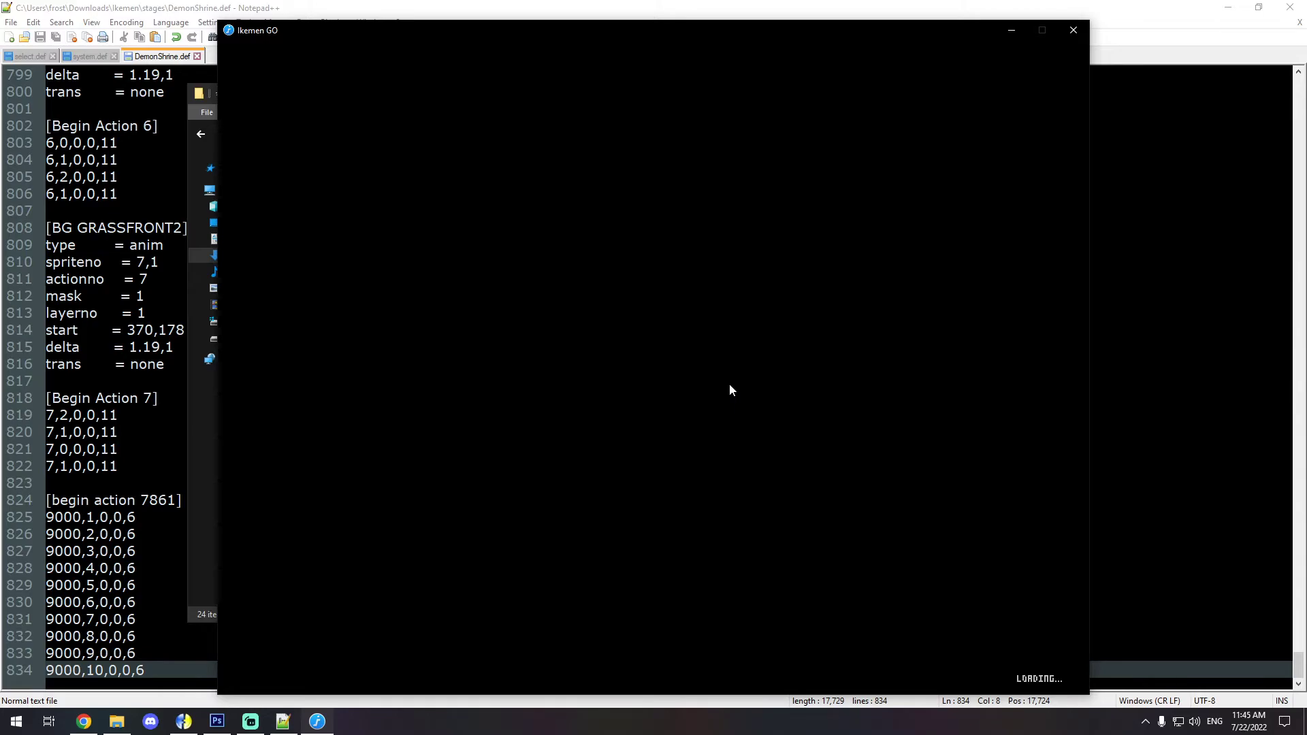
Step: Enter Practice mode with the Single style and the default fighters, and select the Demon Shrine stage to preview its portrait
key("Down")
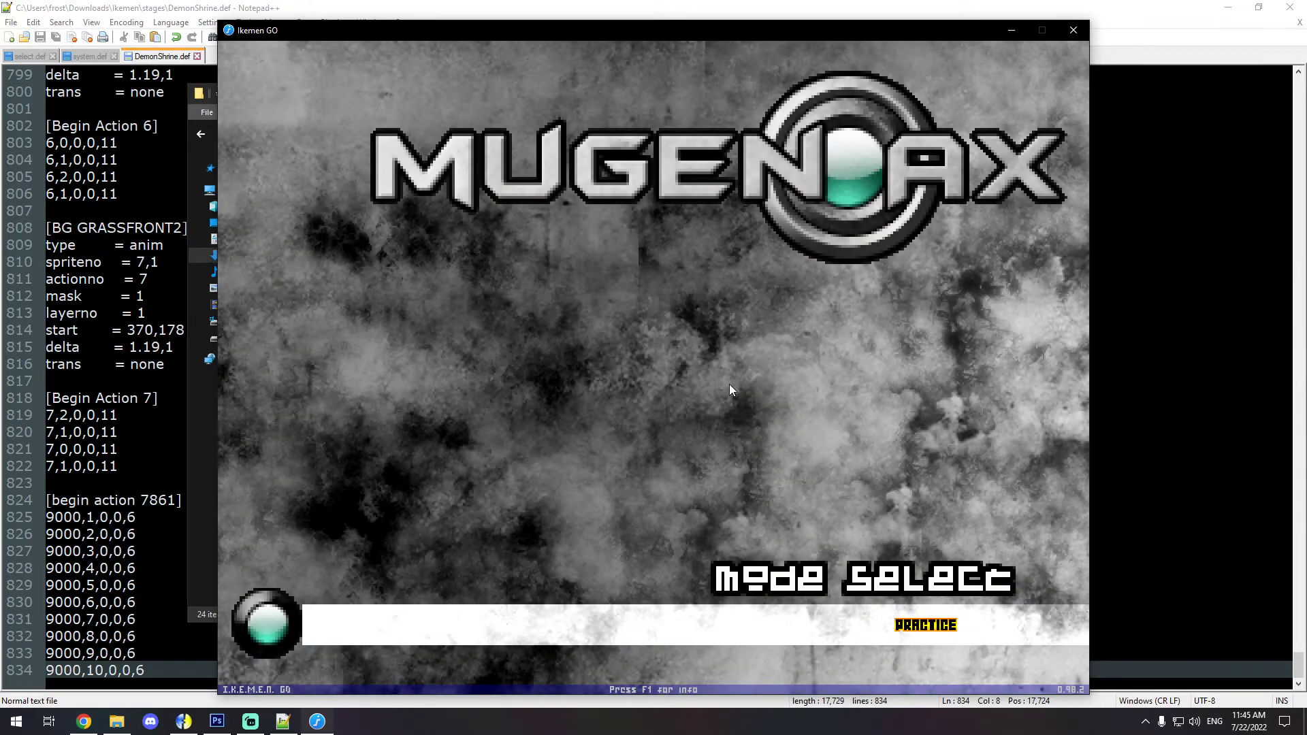
key("Return")
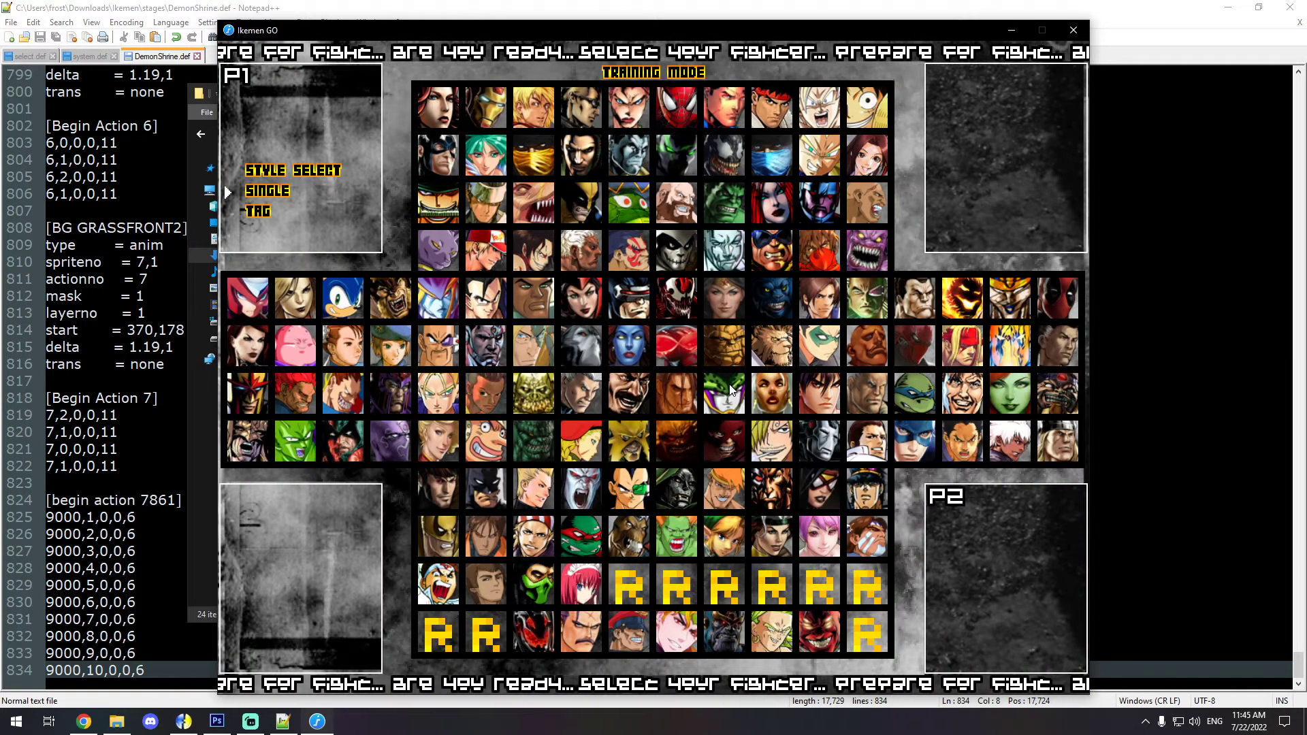
key("Return")
key("Return")
key("Return")
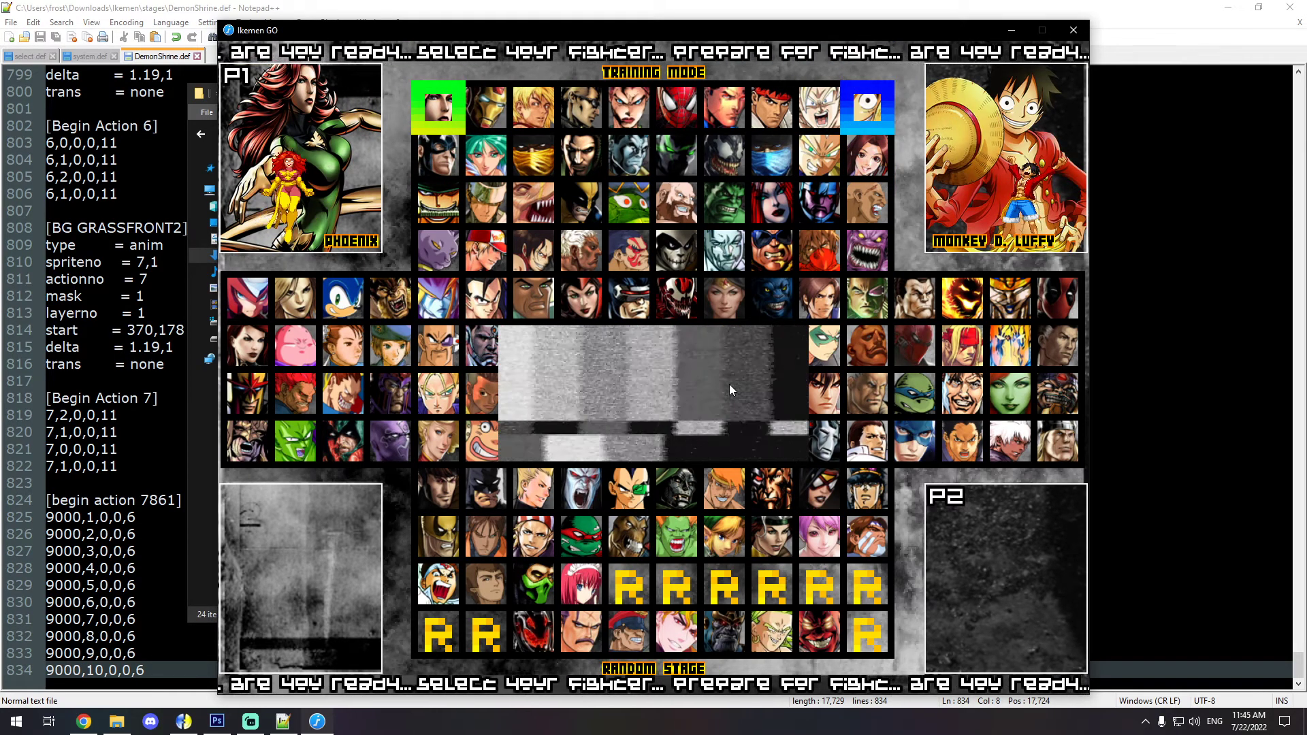
key("Right")
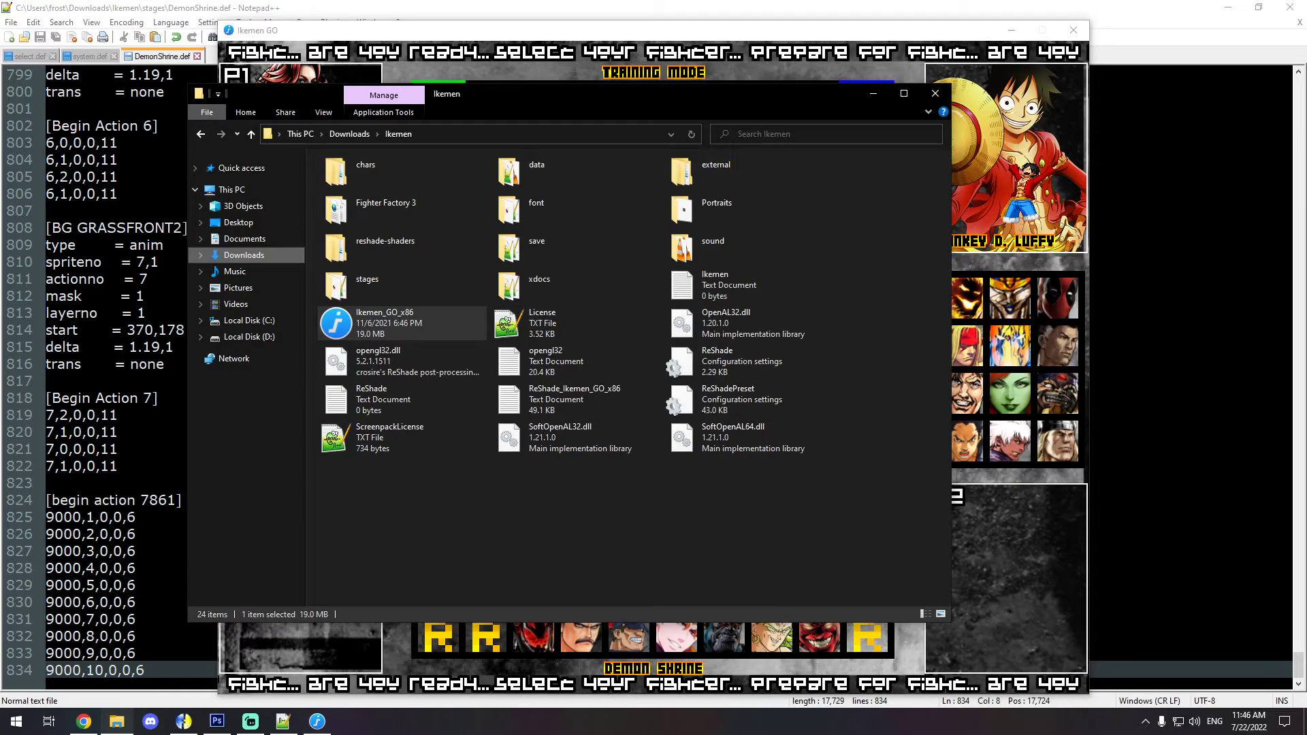
Step: In DemonShrine.def, reduce action 7861 to the single static frame "9000,1,0,0,-1" and save the file
left_click(158, 671)
left_click_drag(158, 671, 128, 517)
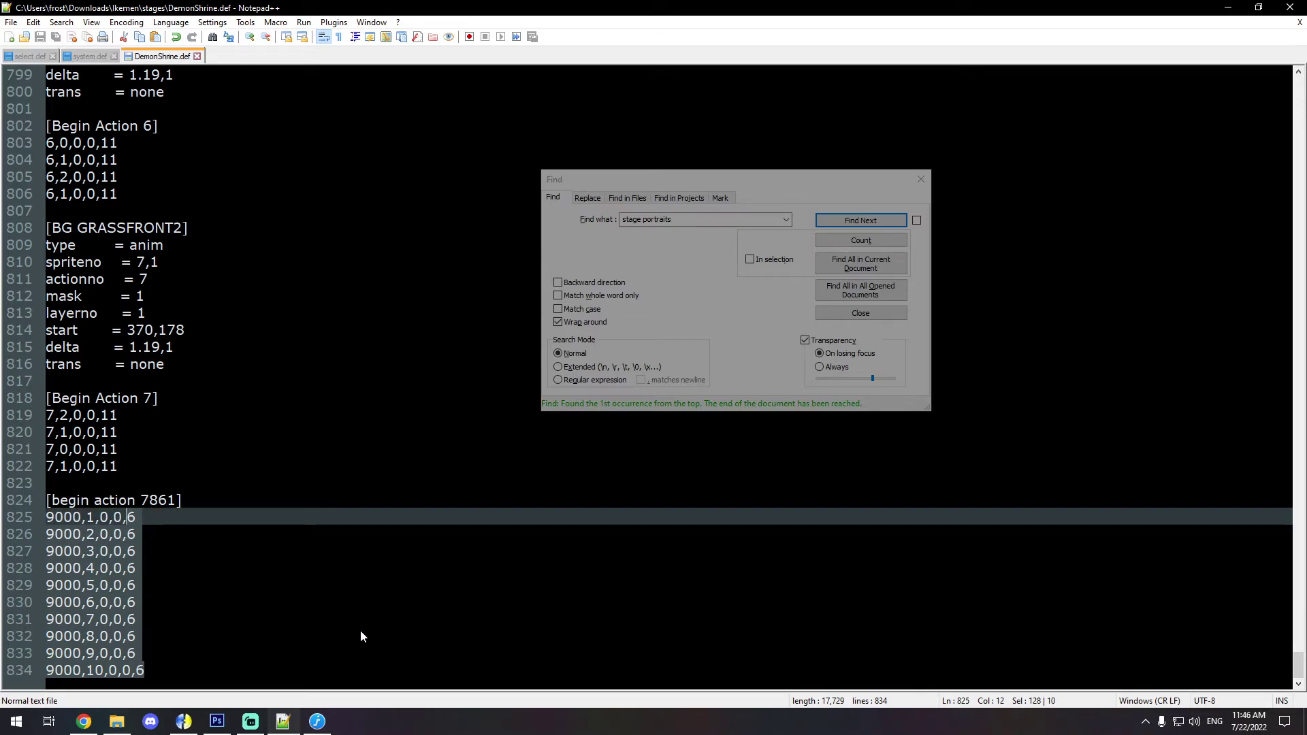
key("Delete")
type("-1")
key("ctrl+s")
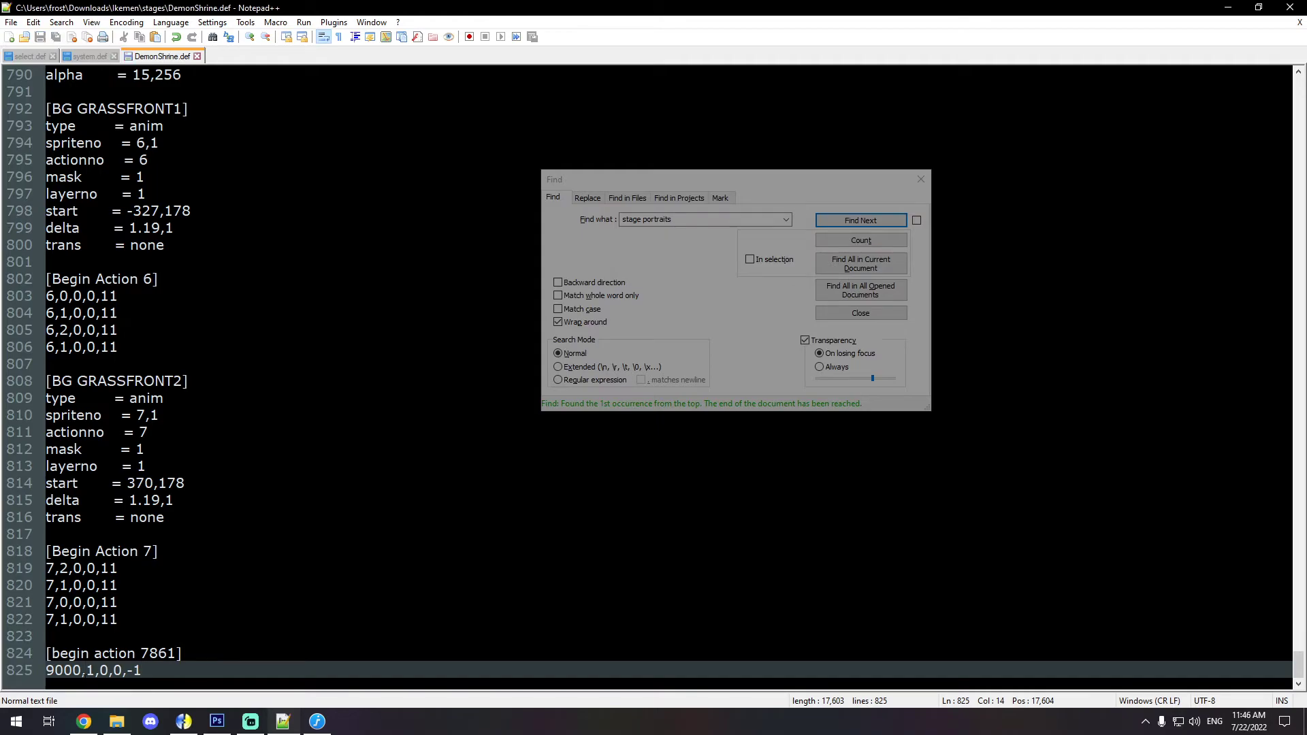
Step: Close the running Ikemen GO game and relaunch Ikemen_GO_x86 from the Ikemen folder
left_click(316, 721)
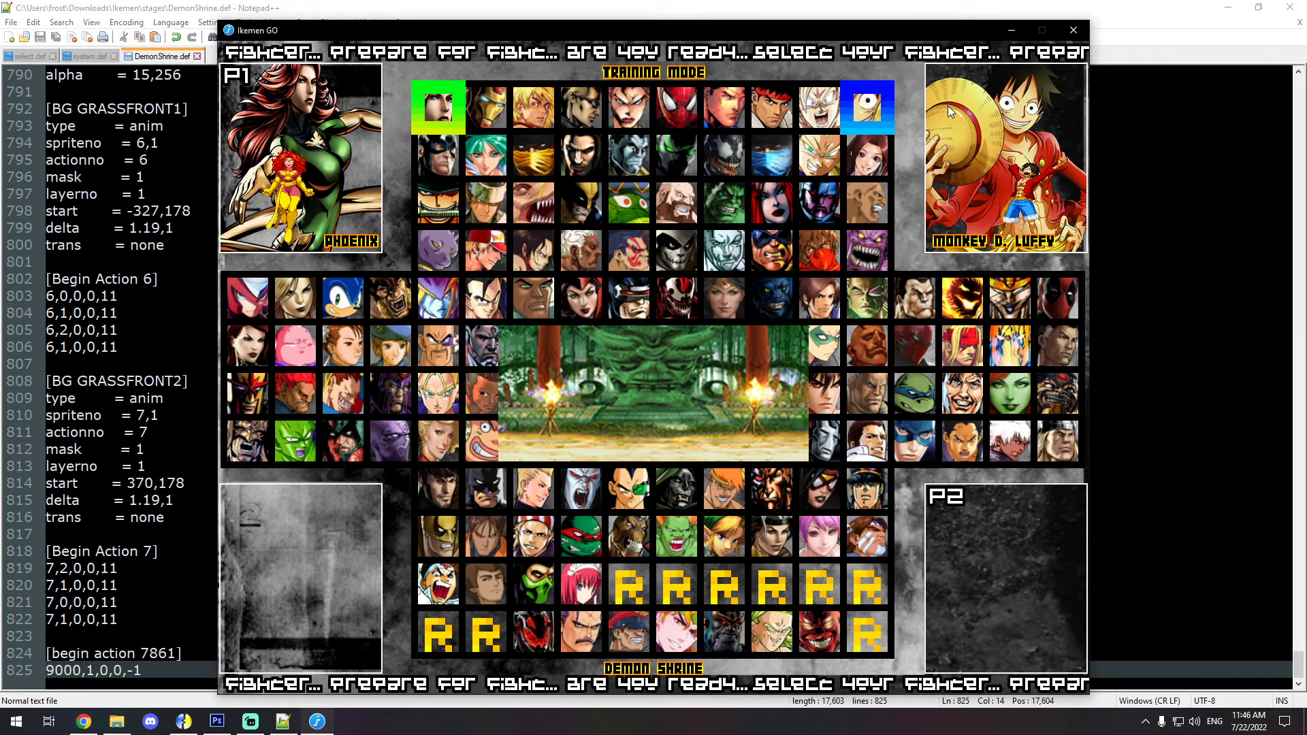
left_click(1072, 32)
left_click(117, 722)
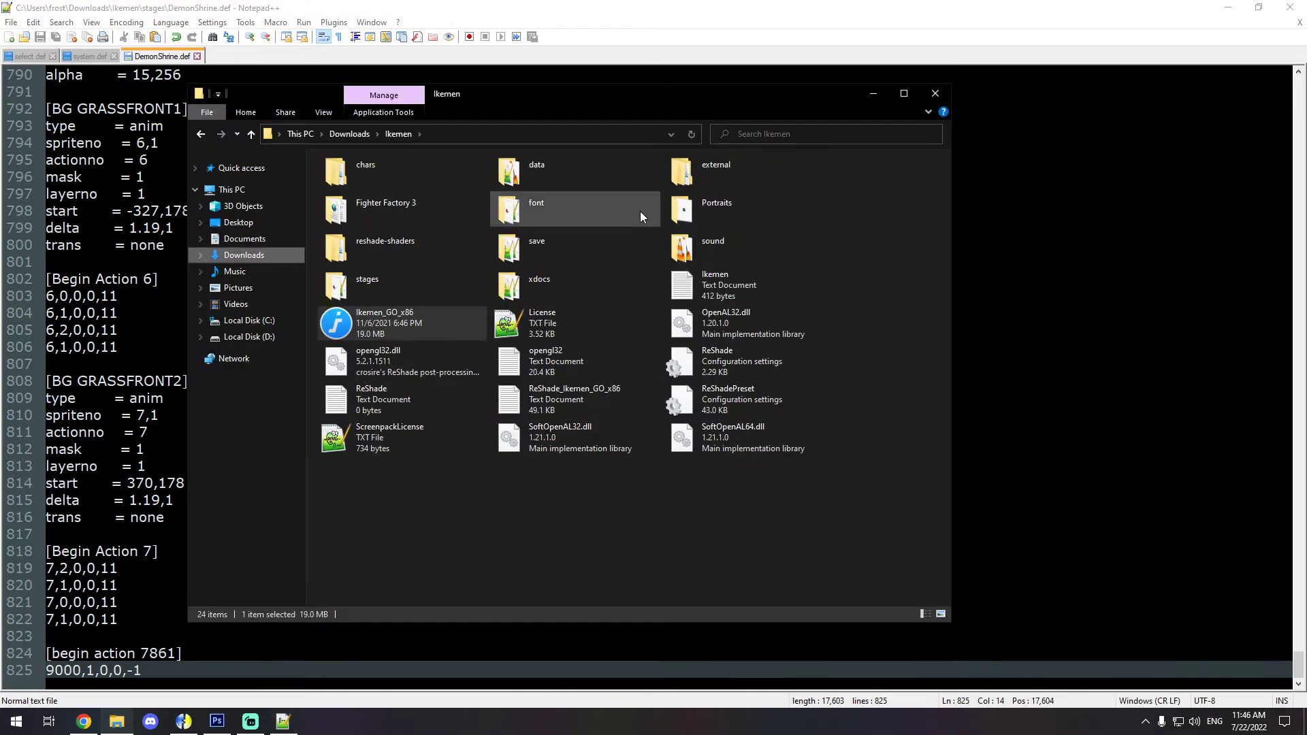
double_click(364, 328)
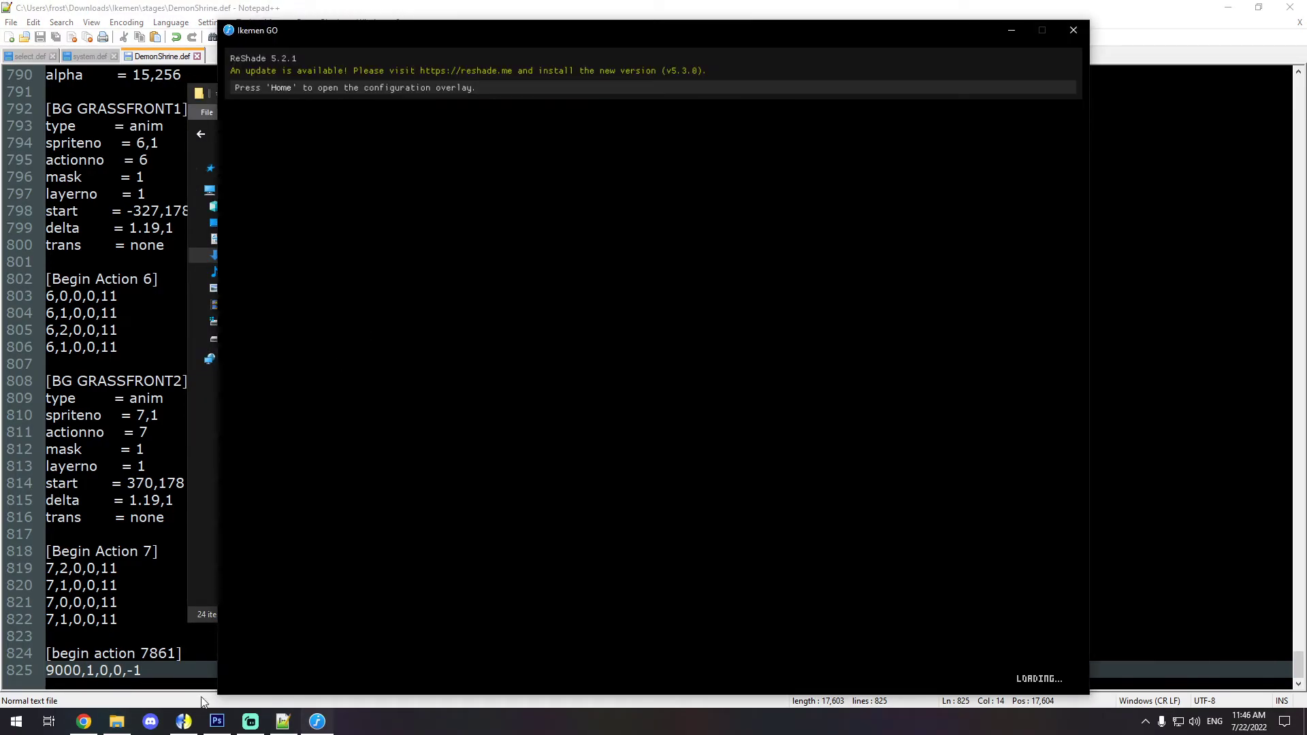
Step: In Fighter Factory, step back to the group 9000, index 1 sprite and compare it with the index 2 sprite
left_click(183, 721)
left_click(18, 188)
left_click(18, 188)
left_click(18, 188)
left_click(18, 189)
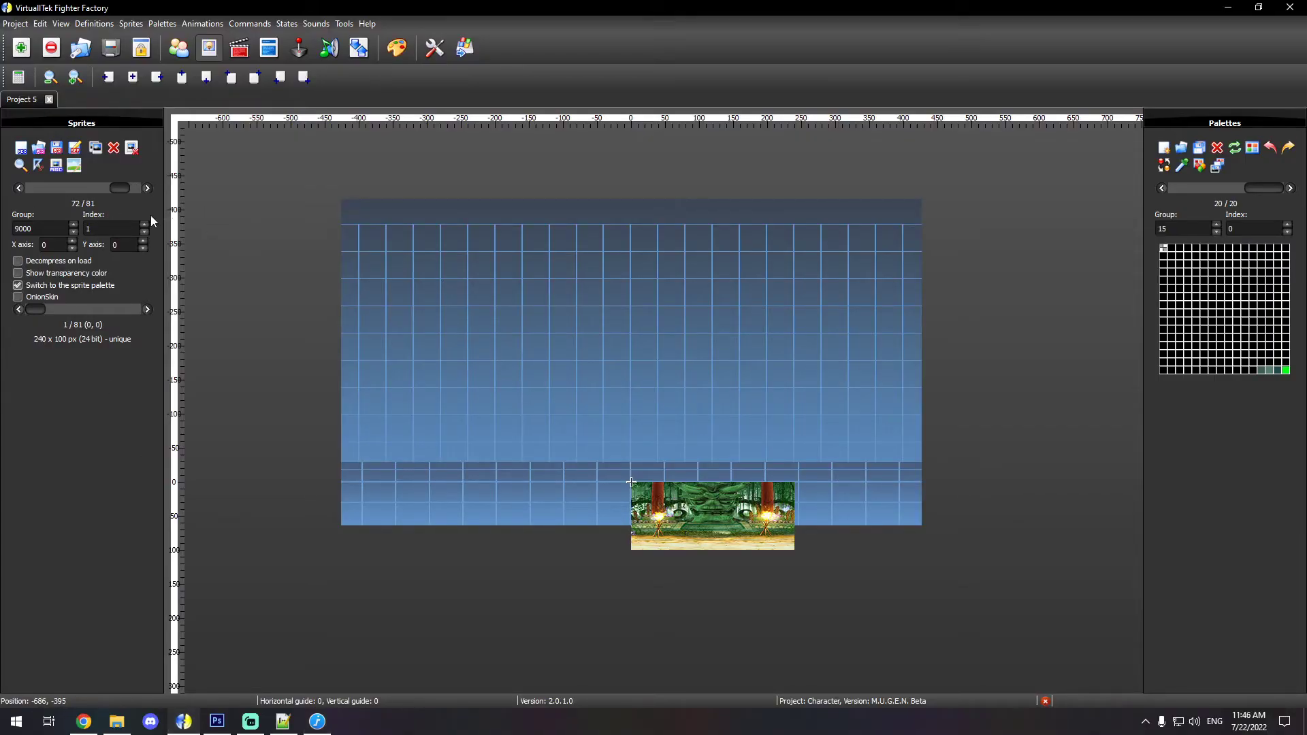
left_click(148, 188)
Step: Switch to Ikemen GO, enter training mode with the default fighters and preview the Demon Shrine stage's static portrait
left_click(324, 721)
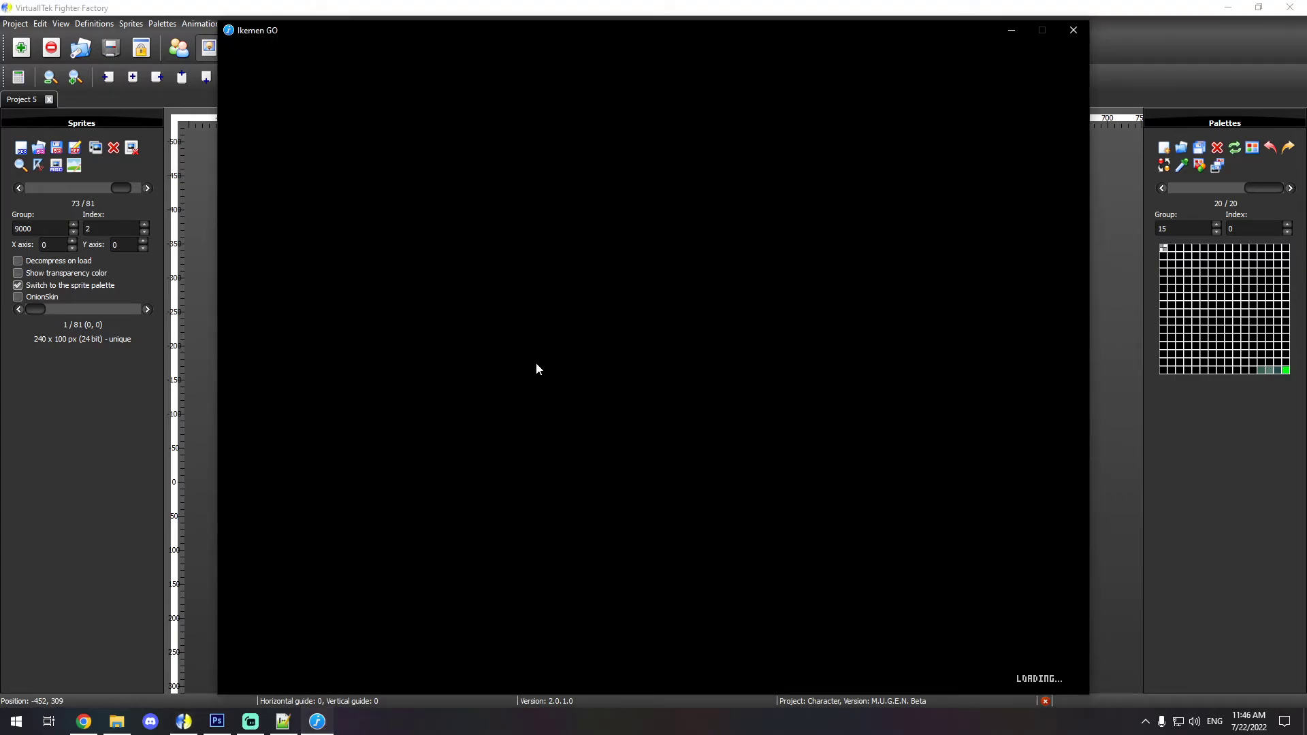
key("Return")
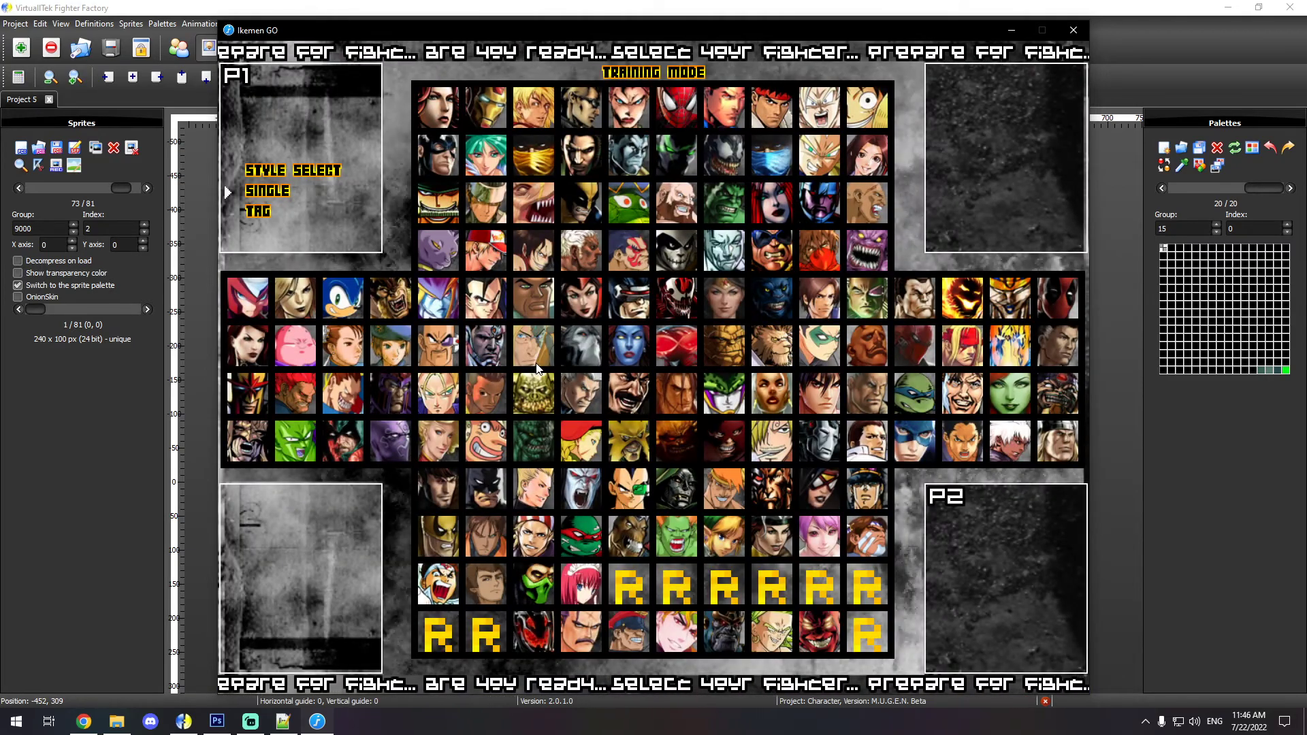
key("Return")
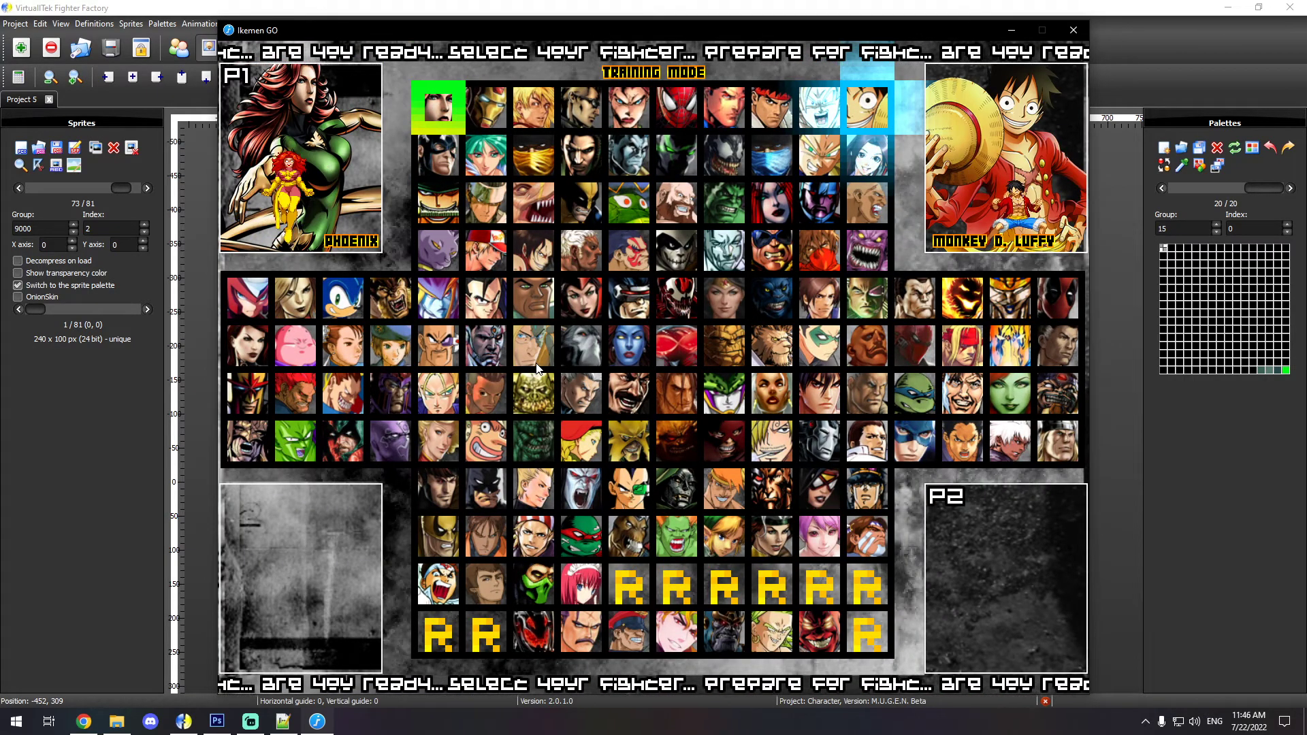
key("Return")
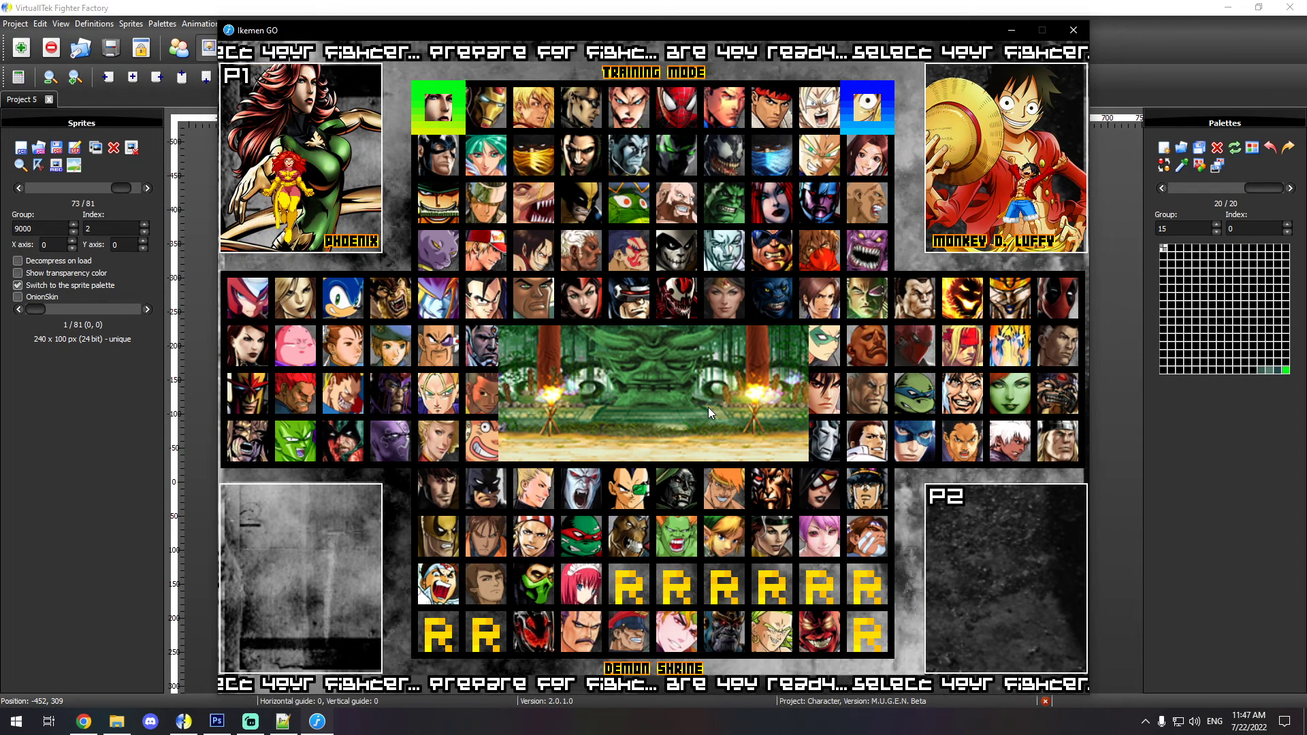
Step: Review the stage portrait offset and scale lines in system.def and compare them with the Demon Shrine preview in Ikemen GO
left_click(315, 727)
key("ctrl+Tab")
left_click_drag(320, 500, 13, 432)
left_click(166, 449)
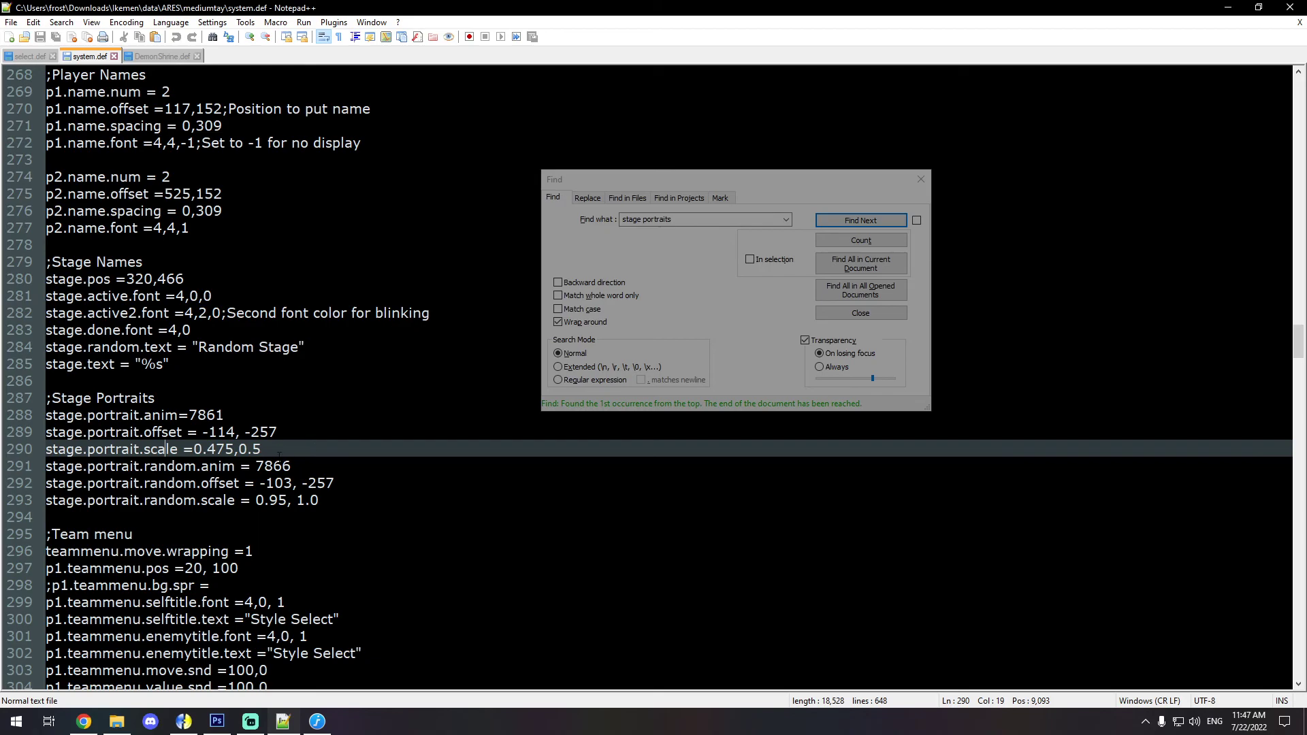
left_click(325, 719)
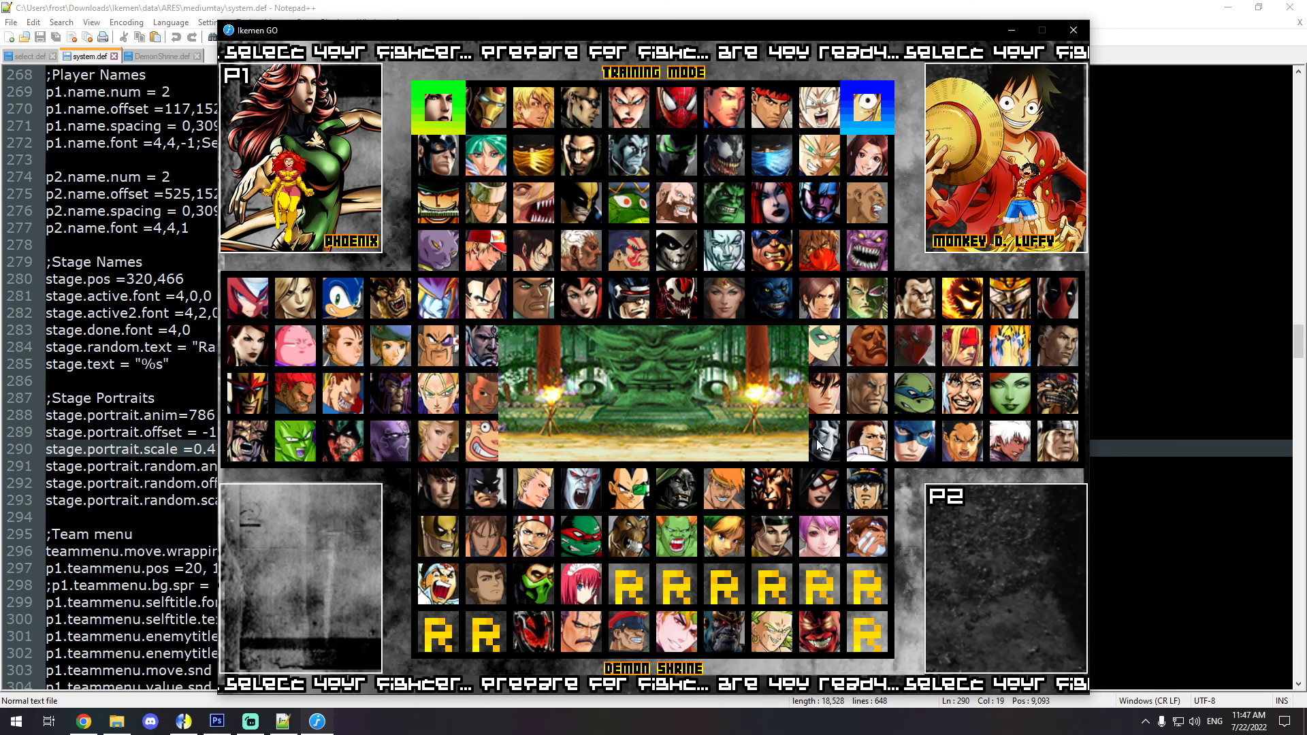